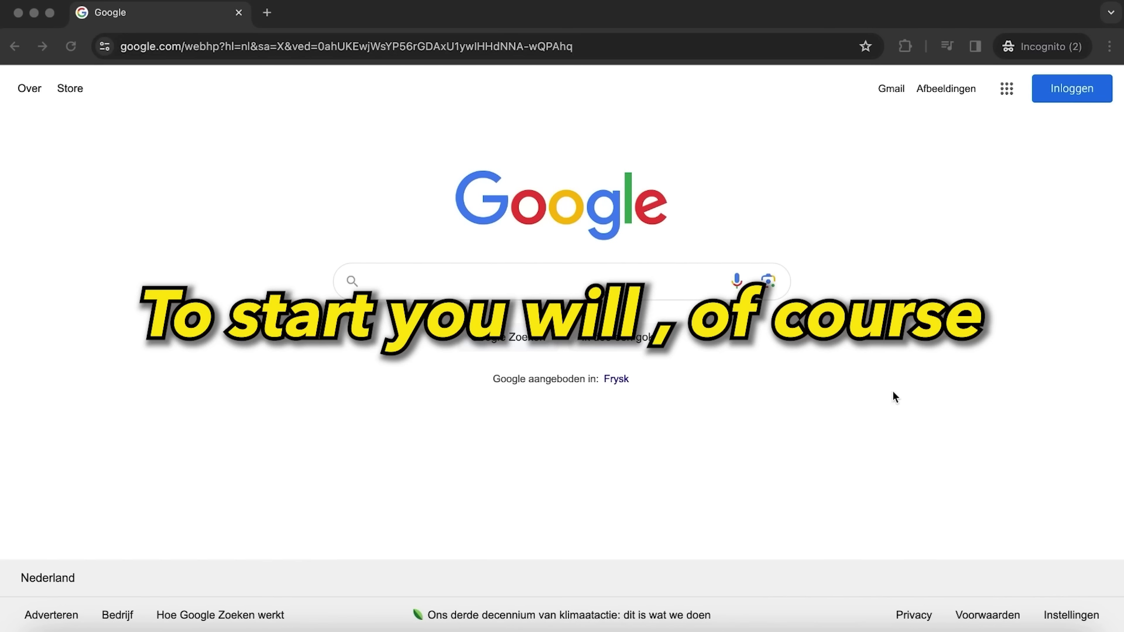
# Step: On YouTube, search 'spongebob news fish greenscreen', open the fishhead video and copy its URL
pyautogui.click(894, 397)
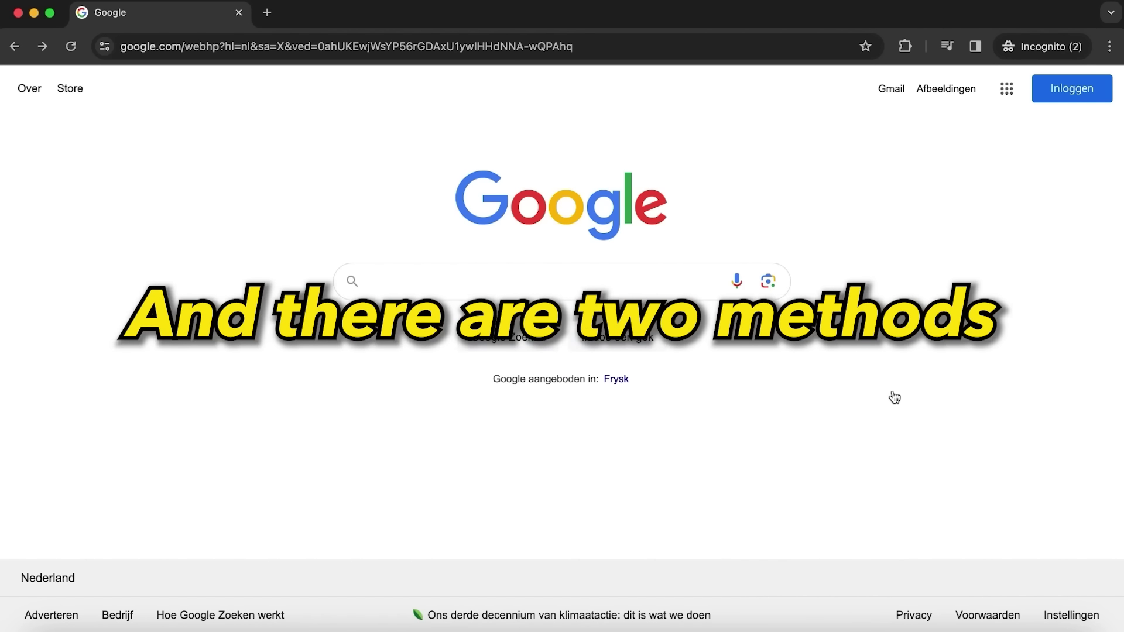
pyautogui.click(800, 42)
pyautogui.write('y')
pyautogui.press('Return')
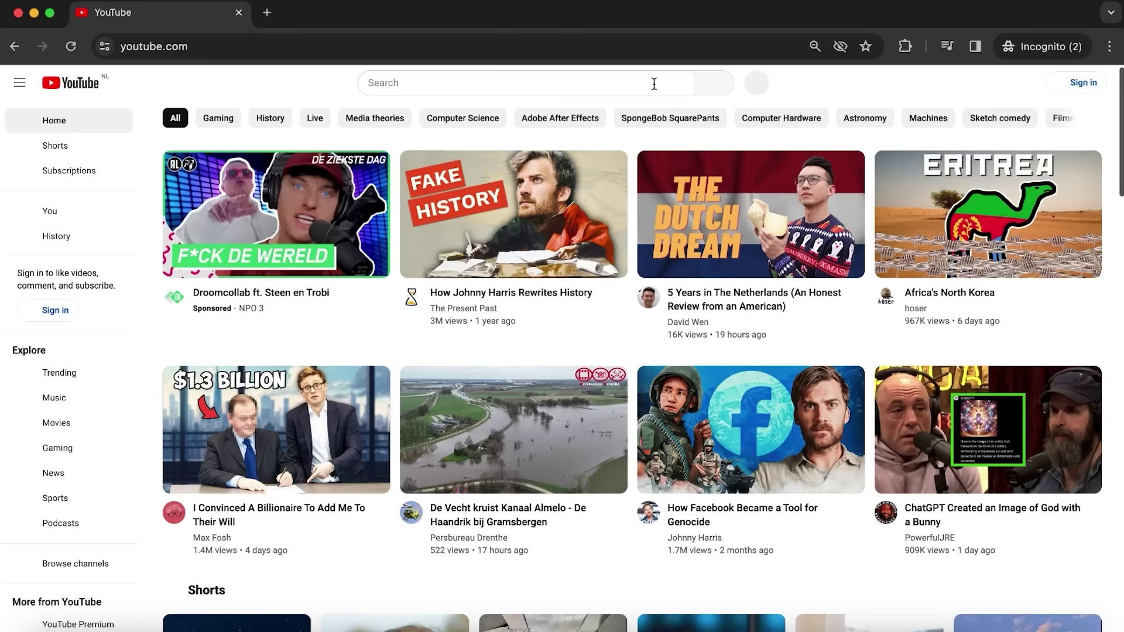
pyautogui.click(652, 82)
pyautogui.write('spongebob news fish greenscreen')
pyautogui.press('Return')
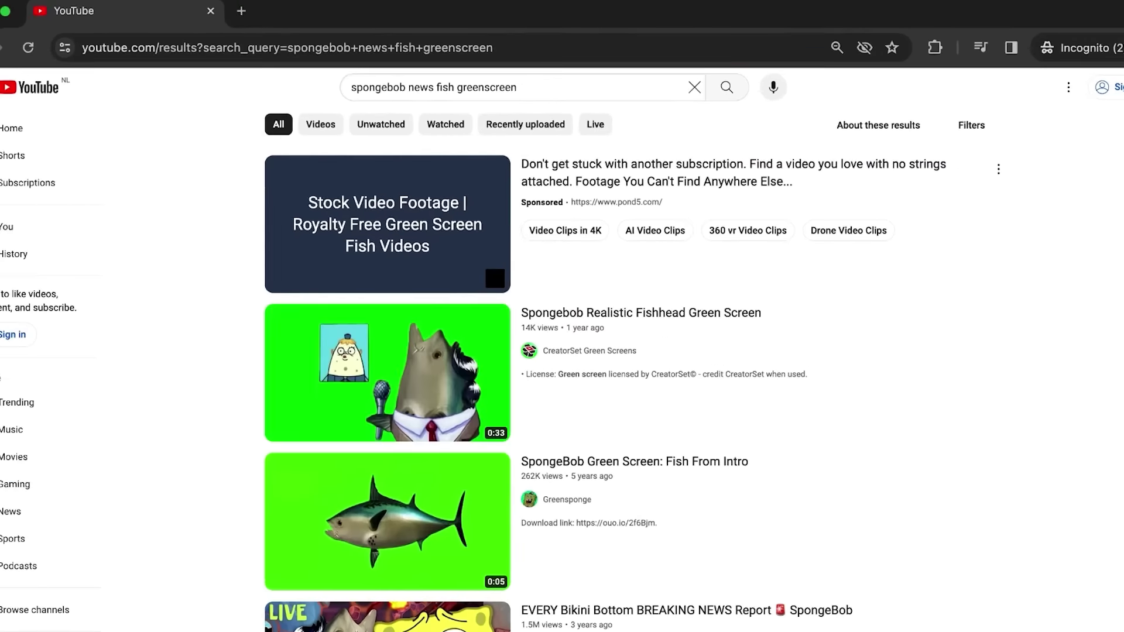
pyautogui.click(406, 344)
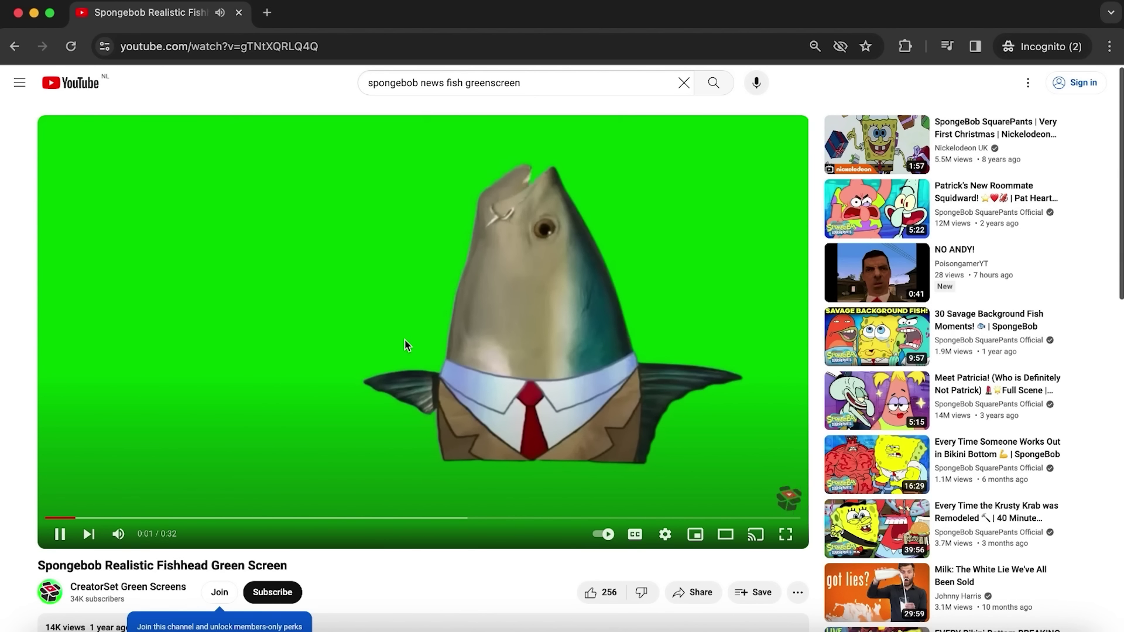
pyautogui.click(405, 343)
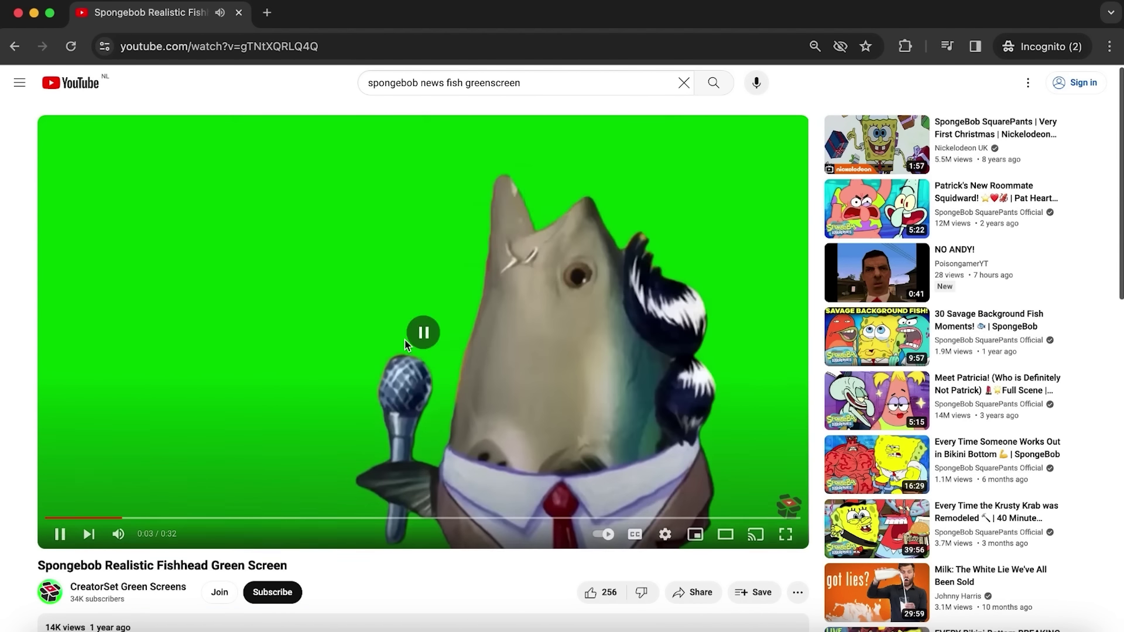
pyautogui.click(306, 58)
# Step: Search 'youtube to mp4' in a new tab and open the SSYouTube converter
pyautogui.click(267, 13)
pyautogui.write('youtube to mp4')
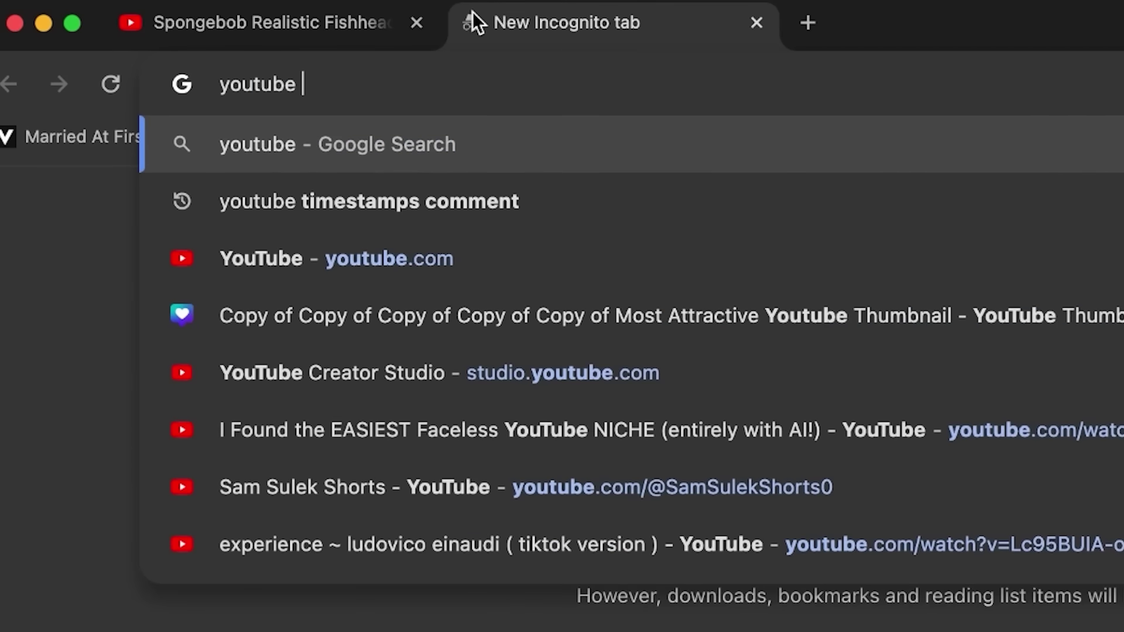
pyautogui.press('Return')
pyautogui.click(410, 475)
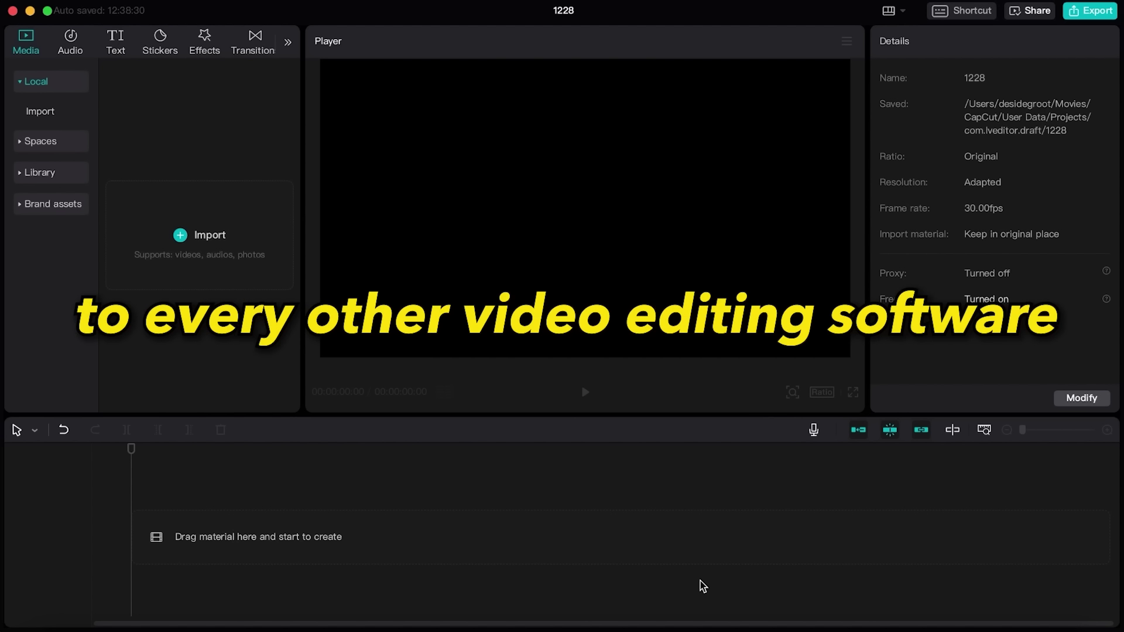
# Step: Import the fishhead MP4, put it on the timeline, and trim it from 31 seconds to 00:00:01:27
pyautogui.moveTo(703, 586); pyautogui.dragTo(156, 243)
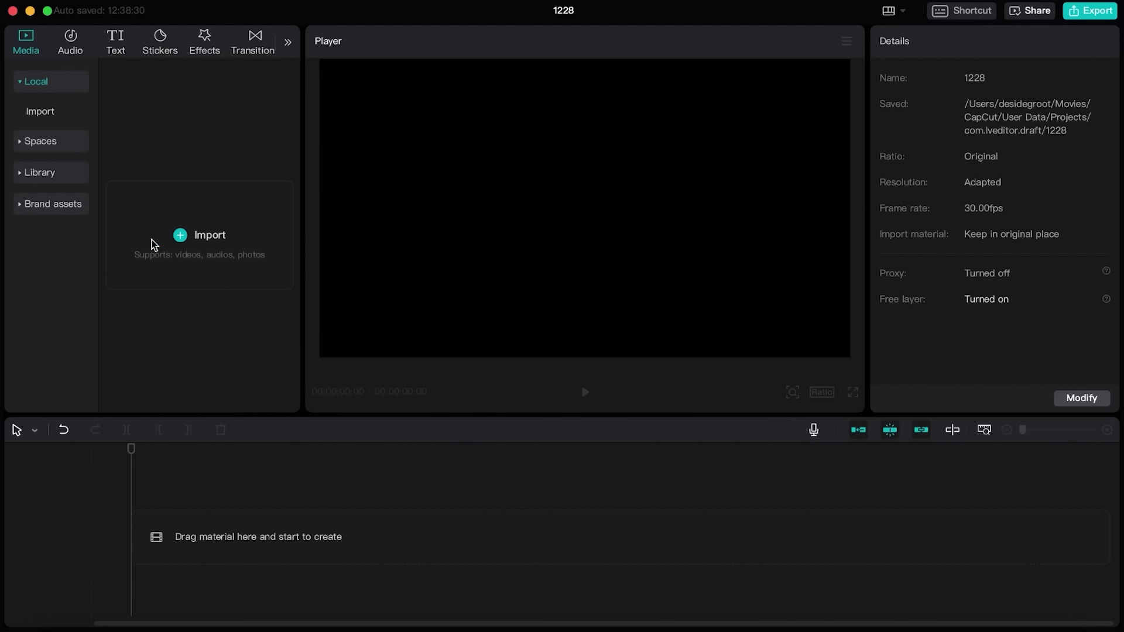
pyautogui.moveTo(156, 178); pyautogui.dragTo(151, 494)
pyautogui.moveTo(407, 528); pyautogui.dragTo(163, 527)
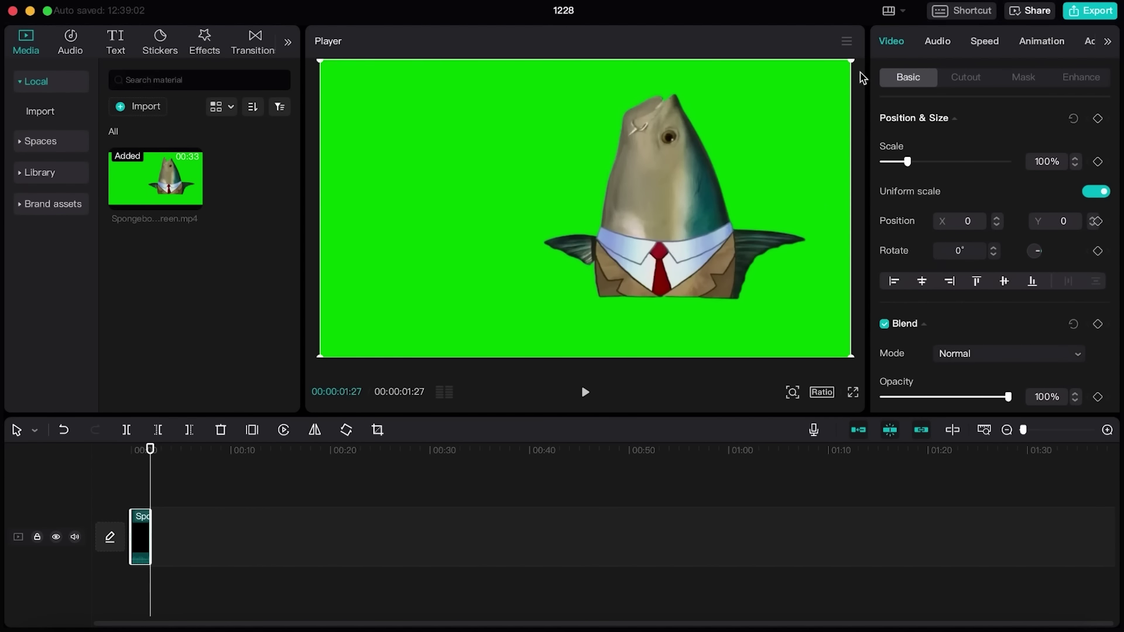
# Step: Chroma-key out the fish clip's green background, using the sampled green and a raised Strength
pyautogui.click(965, 80)
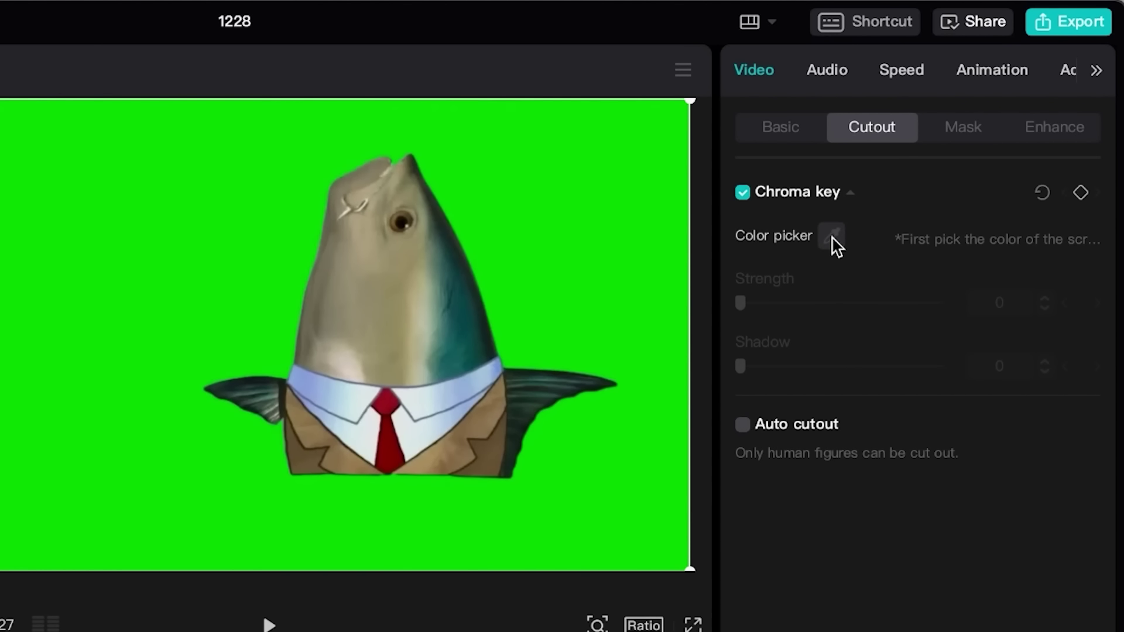
pyautogui.click(646, 238)
pyautogui.moveTo(748, 303); pyautogui.dragTo(761, 303)
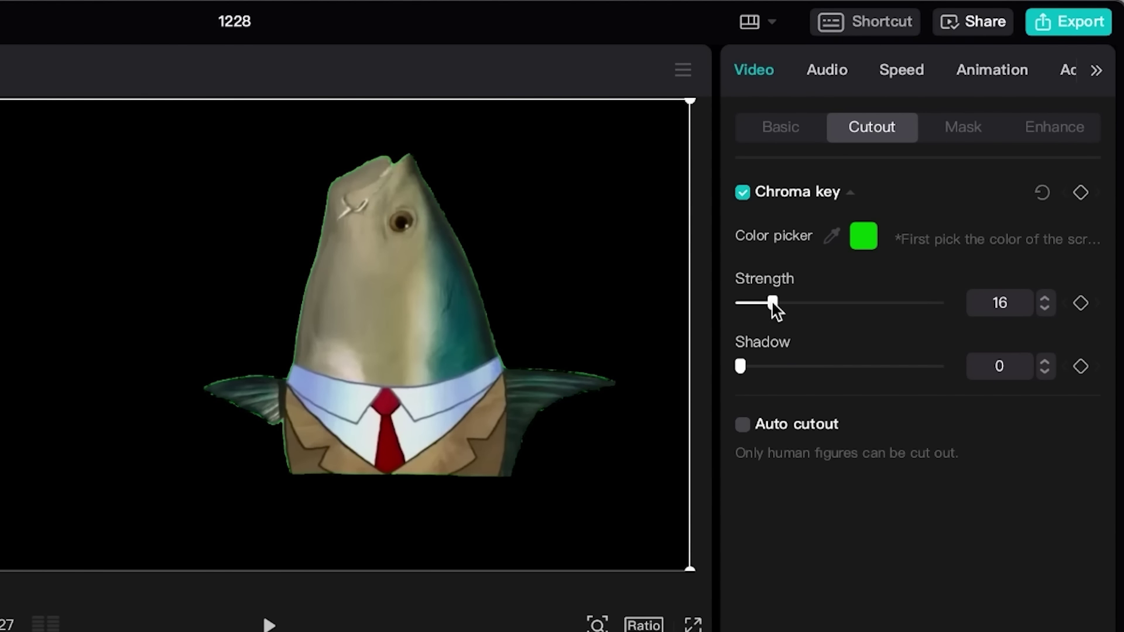
pyautogui.moveTo(776, 305); pyautogui.dragTo(815, 308)
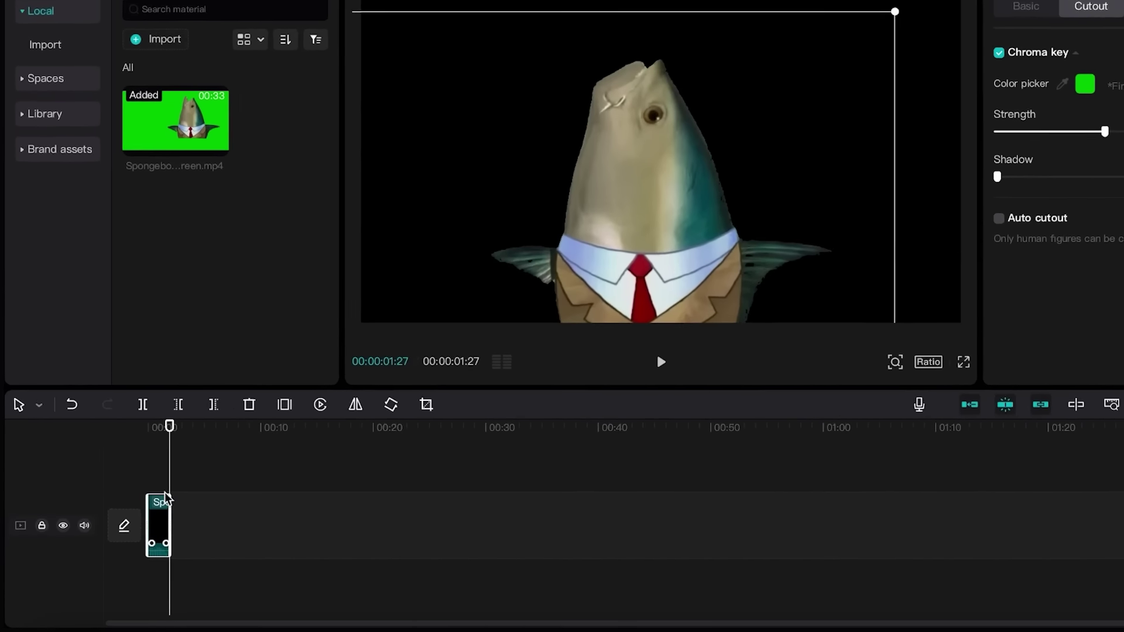
# Step: Paste two copies of the fish clip and line them up back to back
pyautogui.press('super+v')
pyautogui.moveTo(202, 480); pyautogui.dragTo(202, 554)
pyautogui.press('super+v')
pyautogui.moveTo(199, 477); pyautogui.dragTo(240, 539)
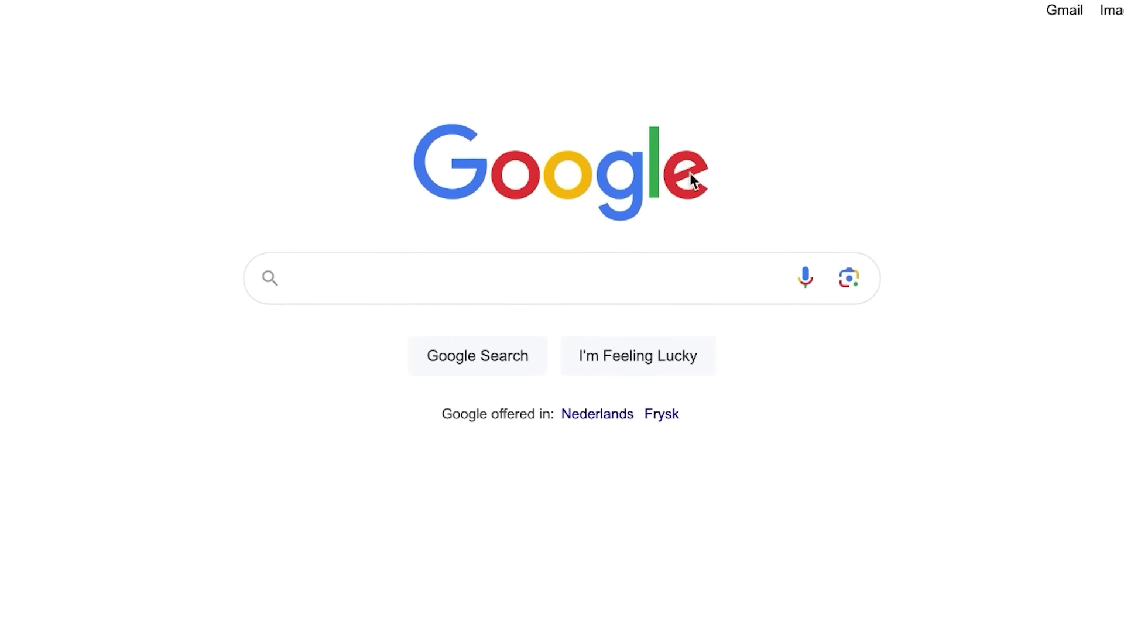
# Step: Search Google Images for 'spongebob news fish' and save the first image as 'spongebob'
pyautogui.click(654, 285)
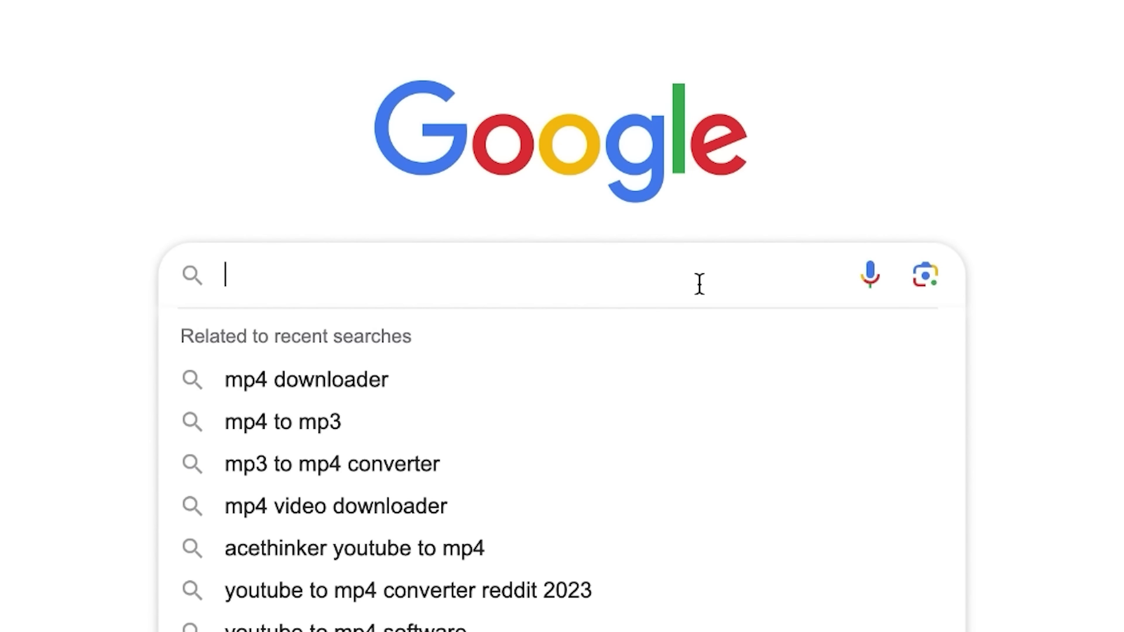
pyautogui.write('spongebob news fish')
pyautogui.press('Return')
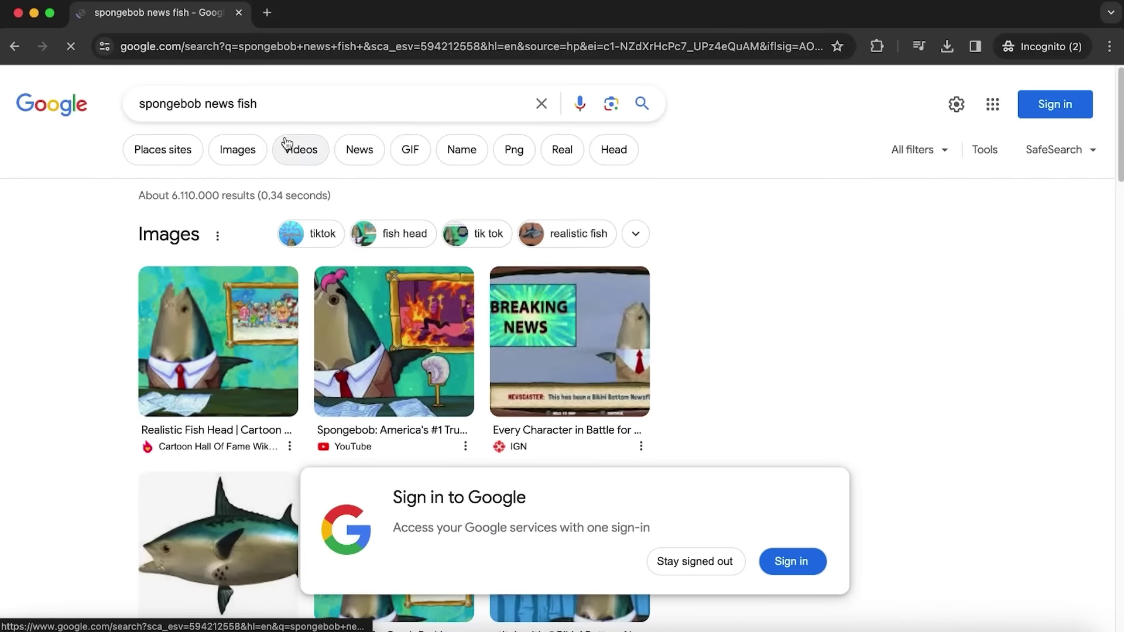
pyautogui.click(238, 146)
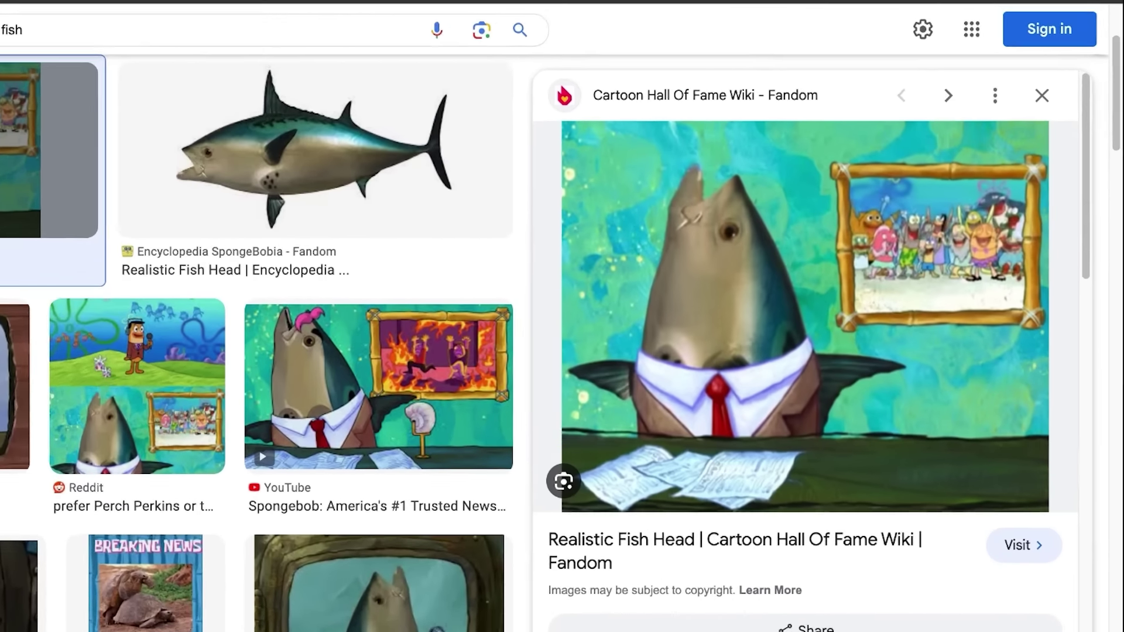
pyautogui.rightClick(753, 356)
pyautogui.click(781, 538)
pyautogui.write('spongebob')
pyautogui.press('Return')
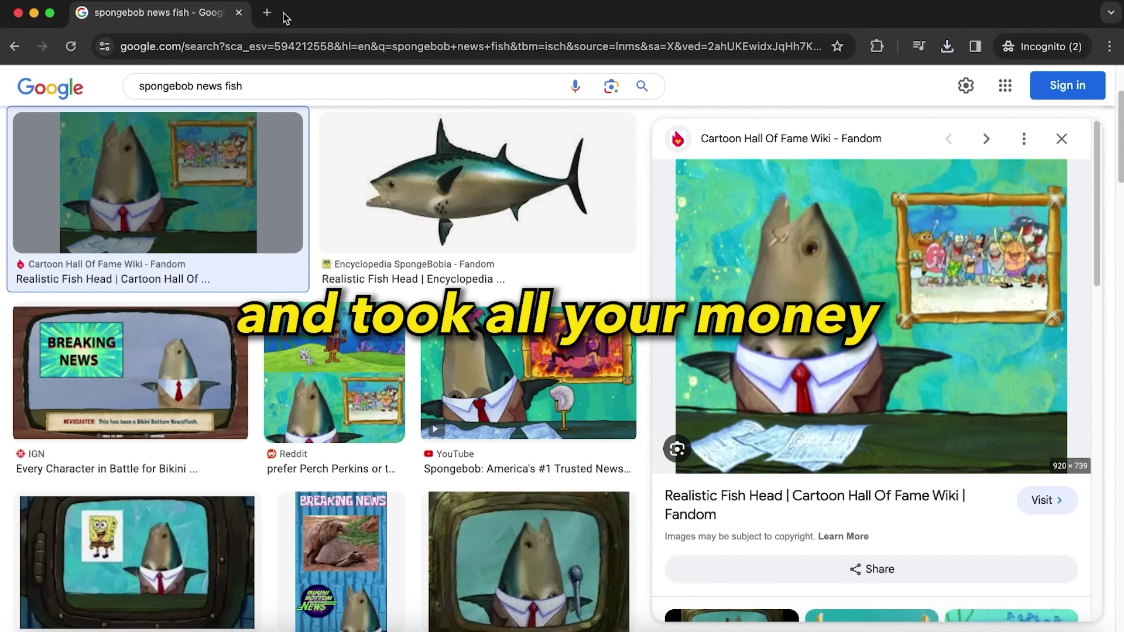
# Step: Open Photopea in a new browser tab
pyautogui.click(275, 16)
pyautogui.write('pho')
pyautogui.press('Return')
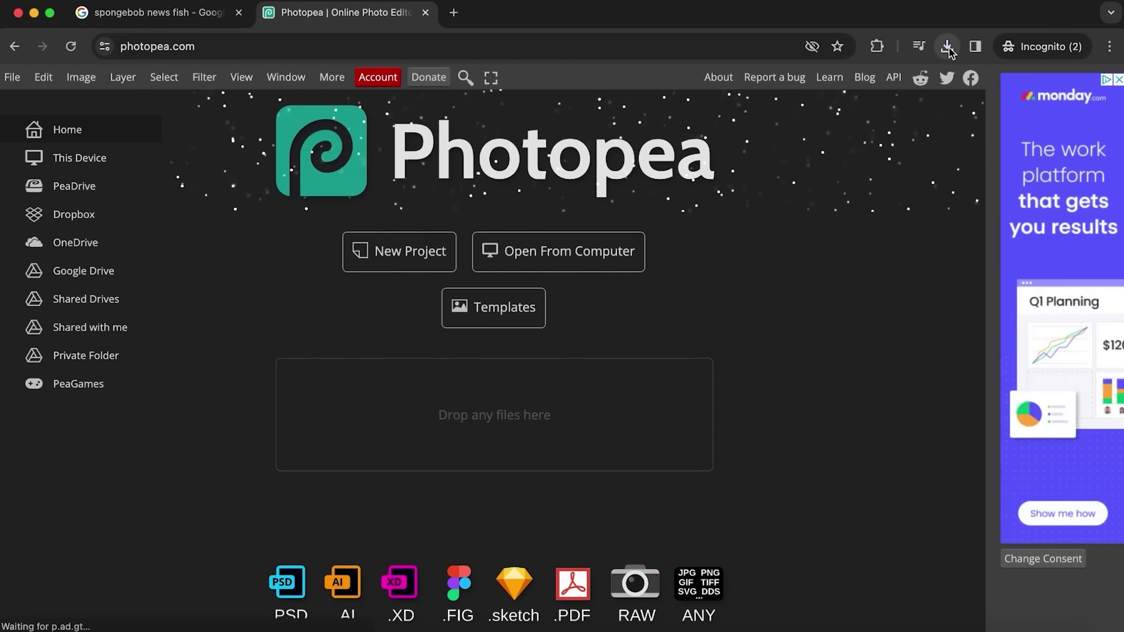
# Step: Open the downloaded news-fish image in Photopea and magic-wand delete several teal background areas
pyautogui.click(948, 47)
pyautogui.moveTo(844, 158); pyautogui.dragTo(526, 398)
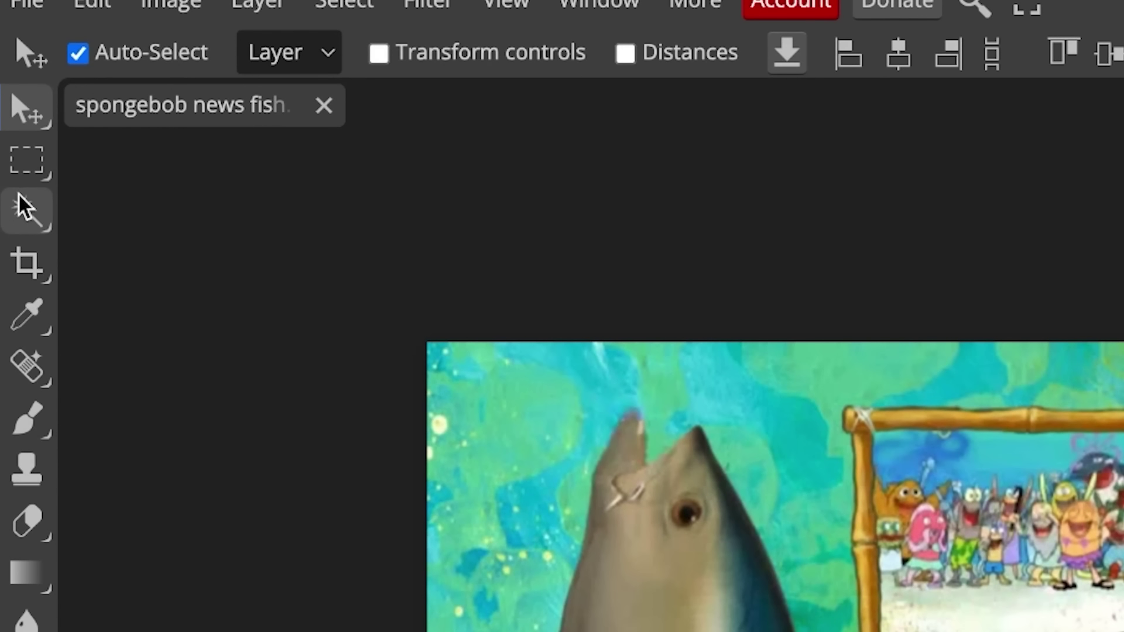
pyautogui.click(24, 208)
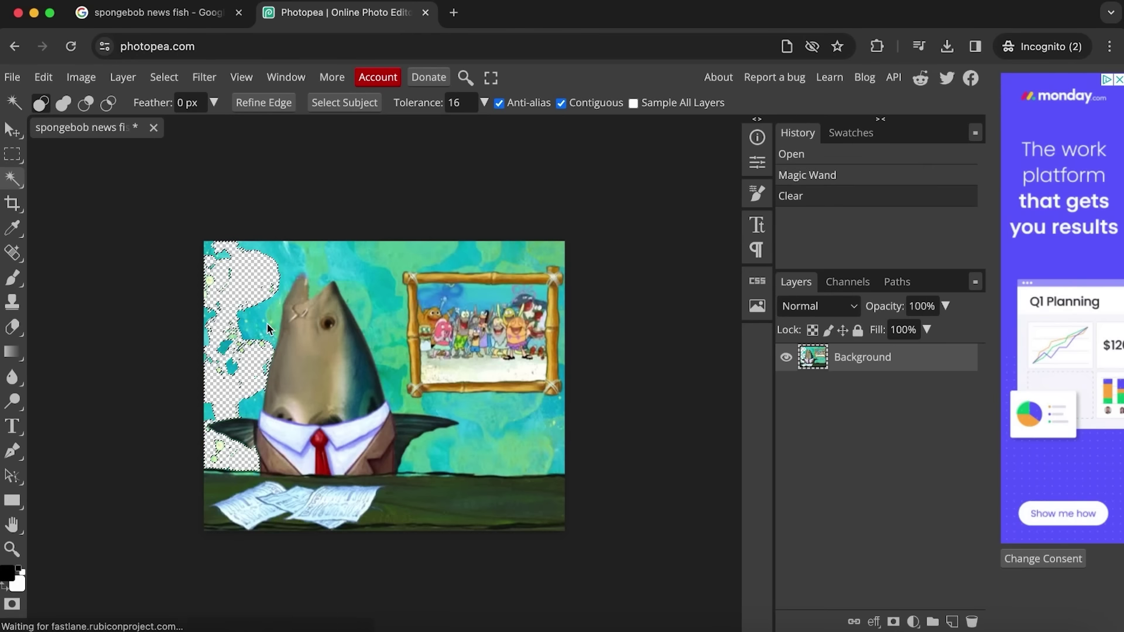
pyautogui.click(286, 328)
pyautogui.press('Delete')
pyautogui.click(444, 459)
pyautogui.press('Delete')
pyautogui.click(392, 375)
pyautogui.press('Delete')
# Step: With Lasso Select, trace around the leftover background near the fins and head and delete it
pyautogui.click(19, 155)
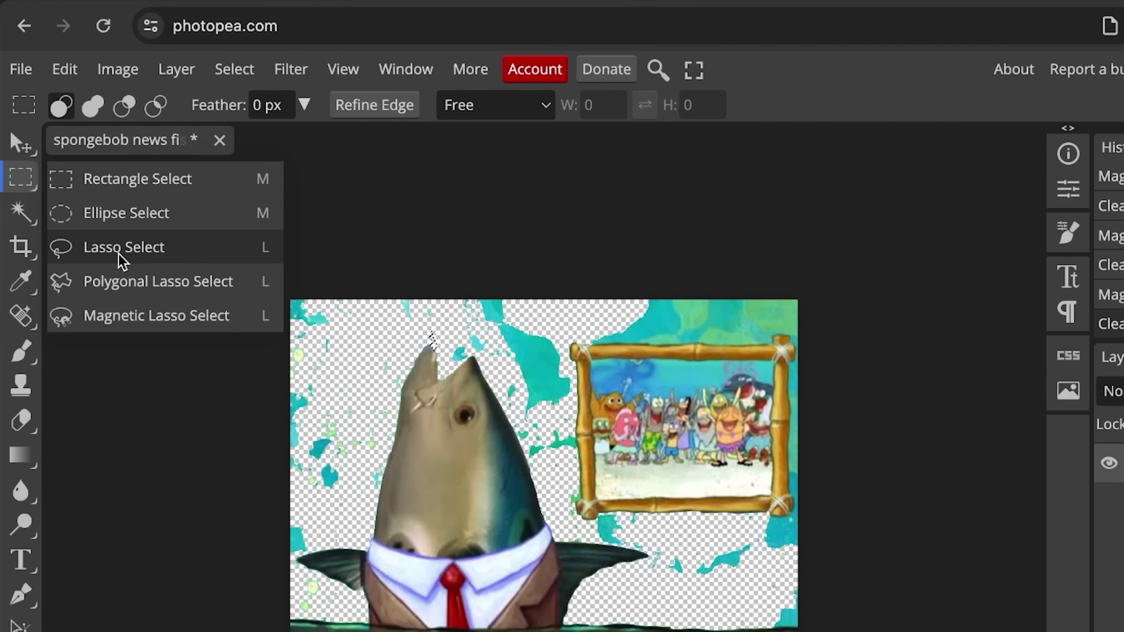
pyautogui.click(83, 208)
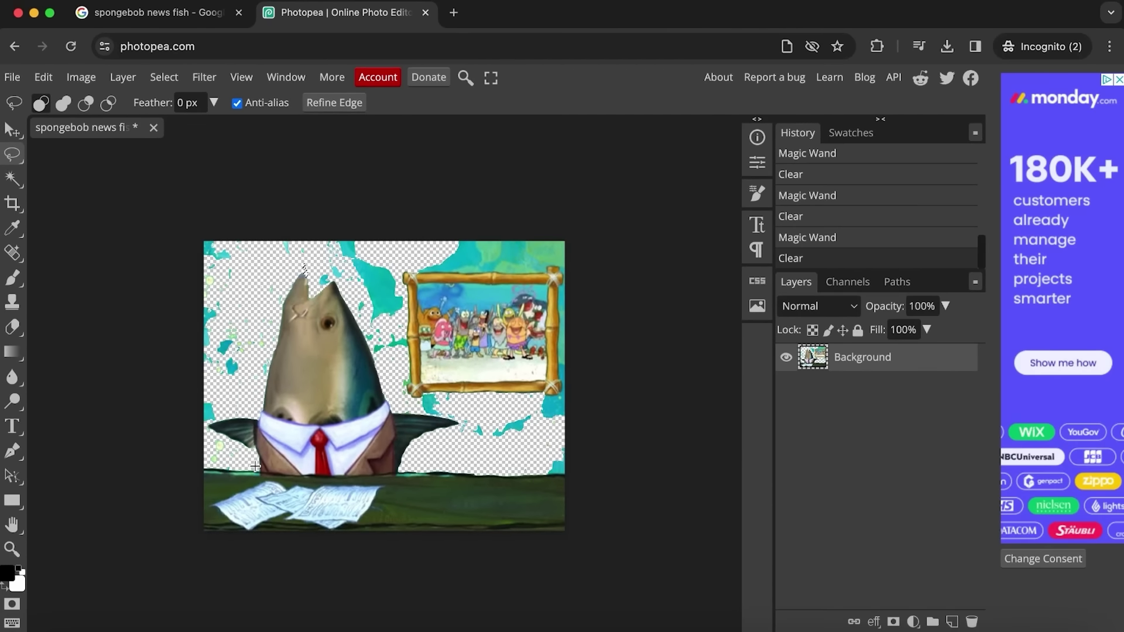
pyautogui.scroll(3, 244, 585)
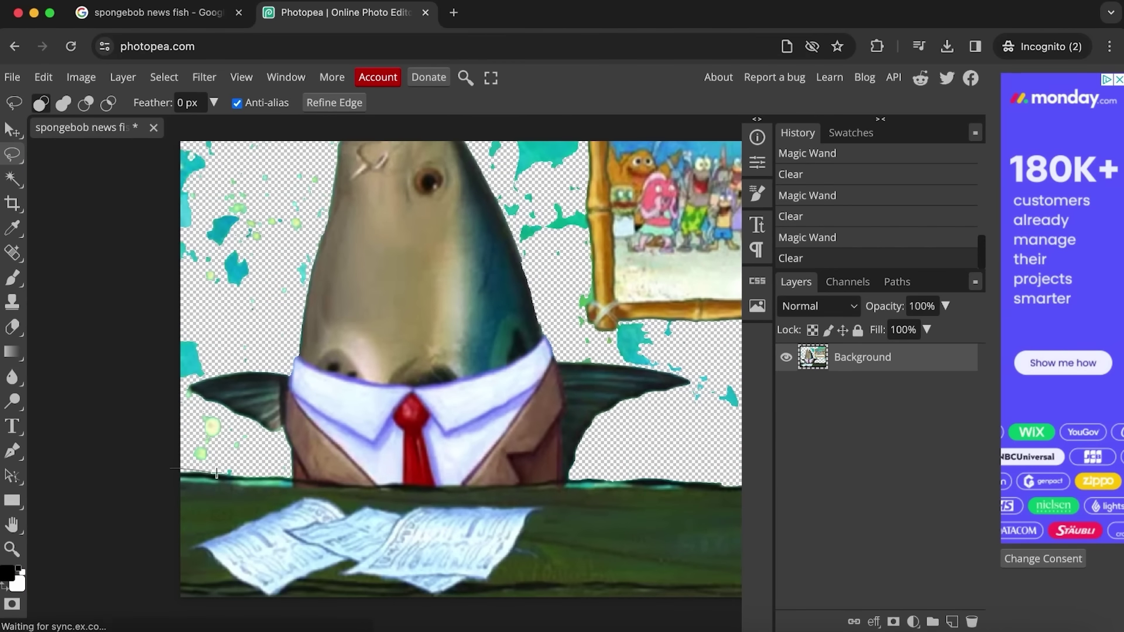
pyautogui.moveTo(244, 617); pyautogui.dragTo(320, 485)
pyautogui.moveTo(326, 203)
pyautogui.mouseDown()
pyautogui.moveTo(378, 158)
pyautogui.moveTo(497, 287)
pyautogui.mouseUp()
pyautogui.moveTo(616, 450)
pyautogui.mouseDown()
pyautogui.moveTo(732, 234)
pyautogui.moveTo(597, 241)
pyautogui.moveTo(105, 401)
pyautogui.mouseUp()
pyautogui.press('Delete')
pyautogui.hotkey('ctrl', 'd')
# Step: Lasso and delete the stray pixels around the head tip, then deselect
pyautogui.scroll(3, 421, 285)
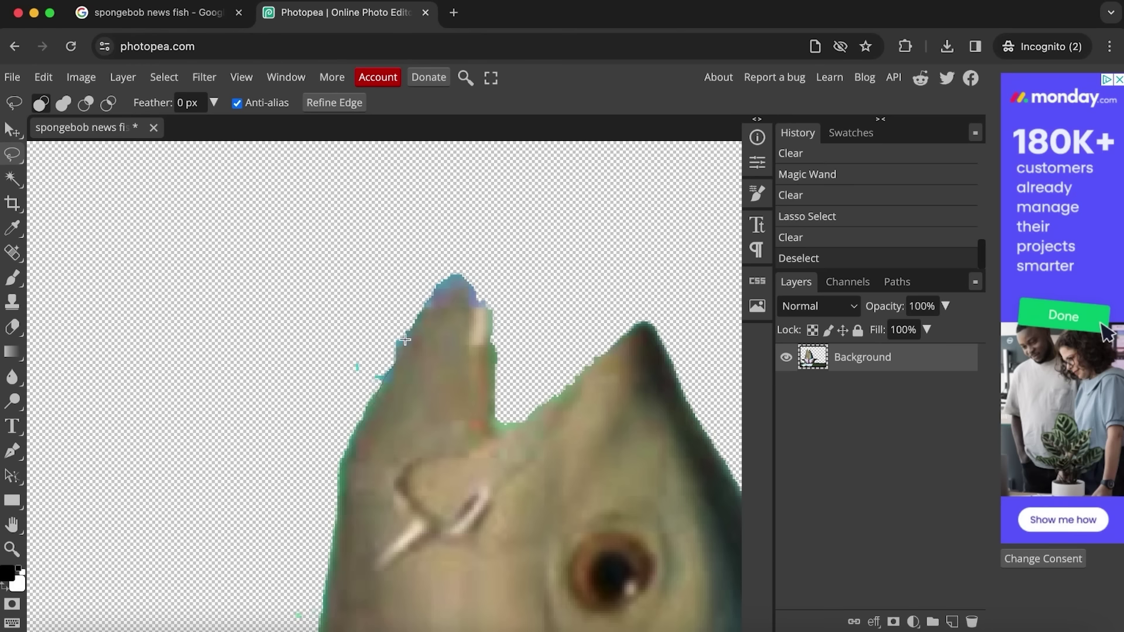
pyautogui.moveTo(392, 266); pyautogui.dragTo(305, 624)
pyautogui.press('Delete')
pyautogui.hotkey('ctrl', 'd')
pyautogui.scroll(-5, 575, 322)
pyautogui.scroll(2, 597, 395)
pyautogui.hscroll(3, 597, 396)
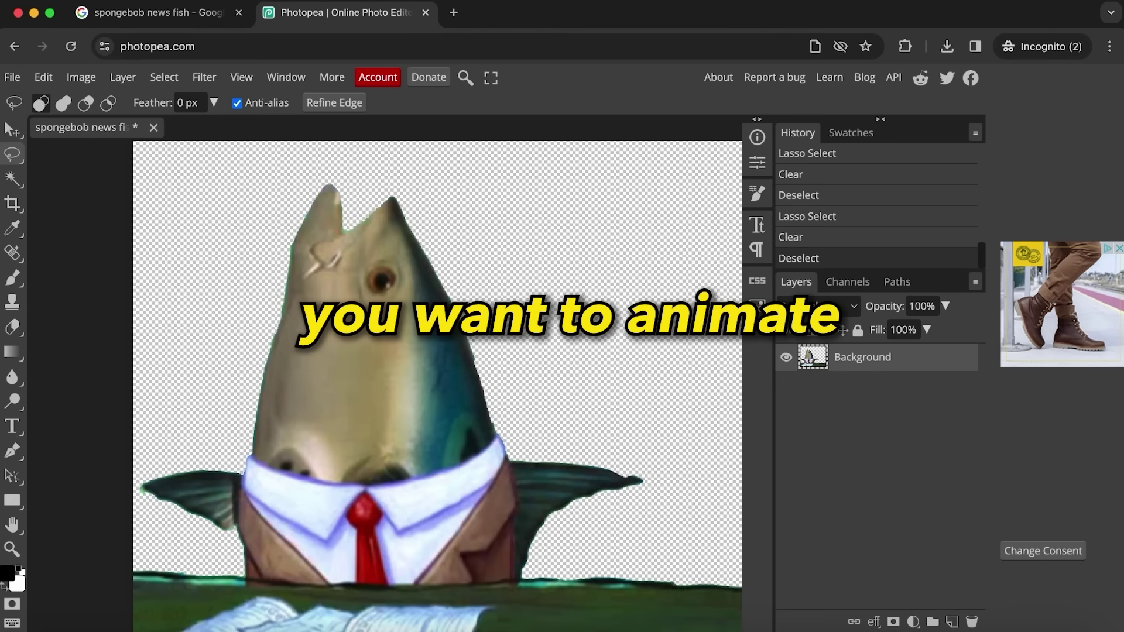
pyautogui.scroll(5, 275, 233)
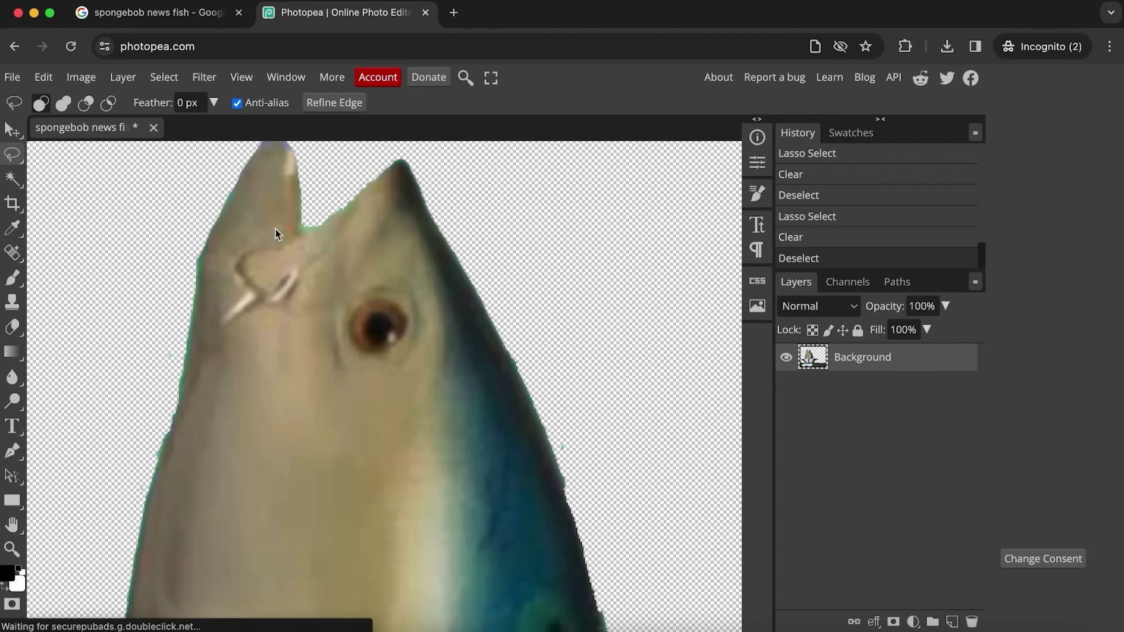
pyautogui.scroll(5, 275, 233)
pyautogui.hscroll(-5, 379, 198)
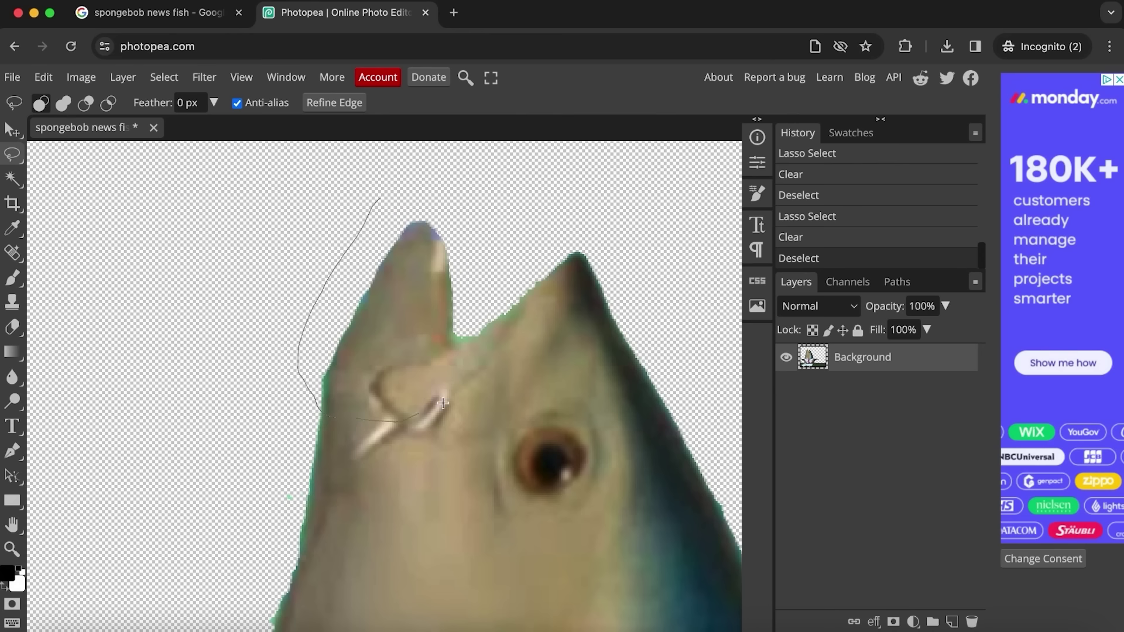
# Step: Copy the outlined head tip and paste it onto its own layer, Layer 1
pyautogui.moveTo(389, 192); pyautogui.dragTo(389, 192)
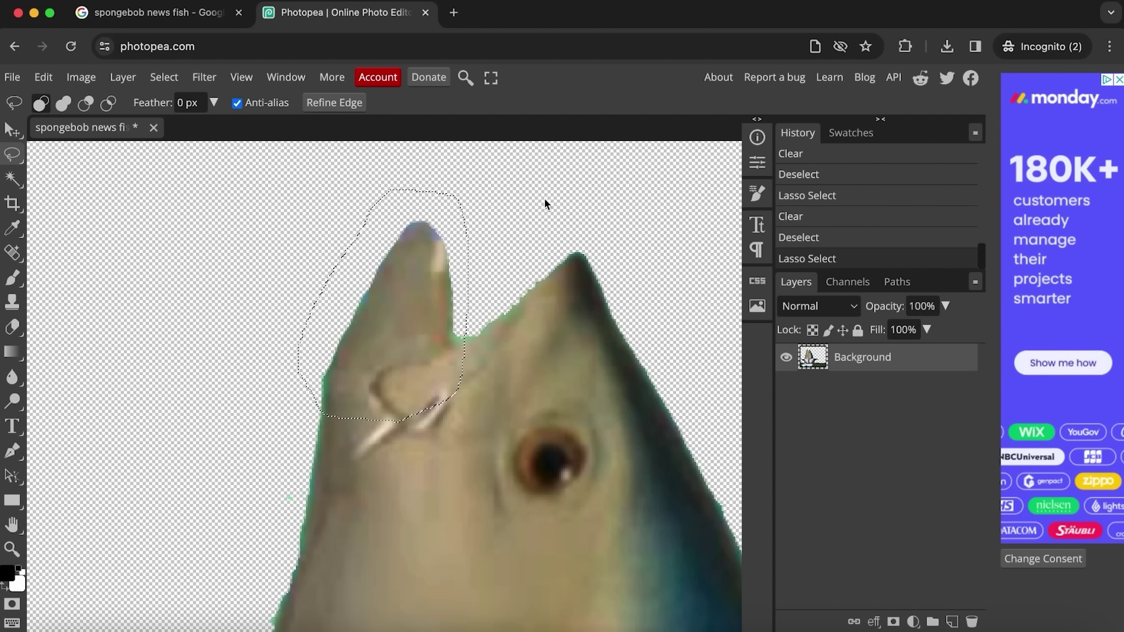
pyautogui.press('super+v')
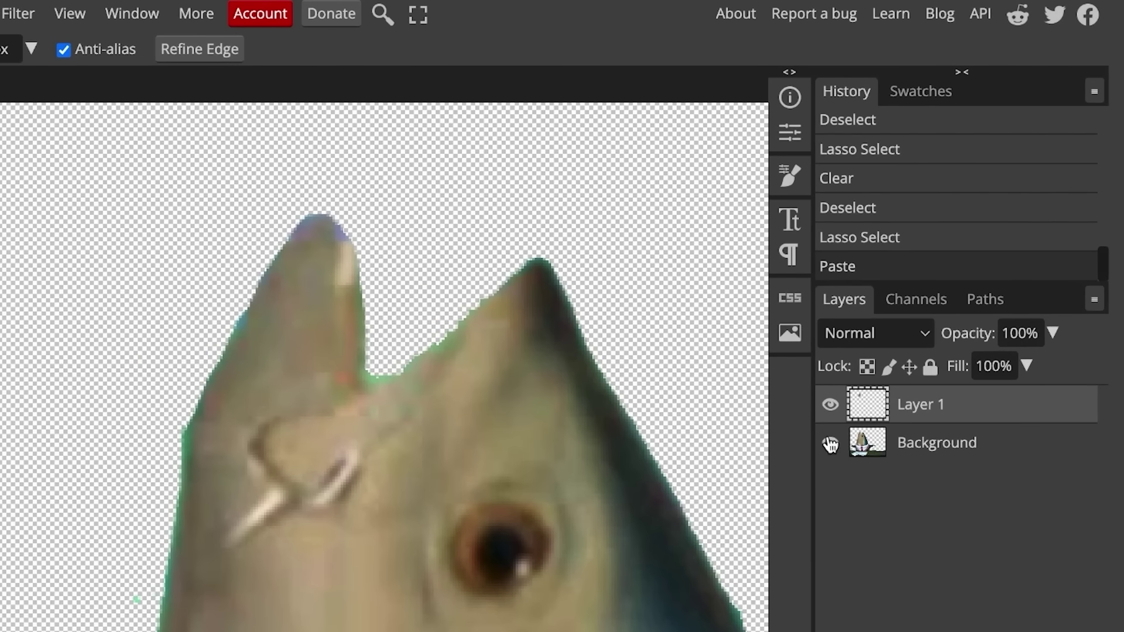
pyautogui.click(830, 444)
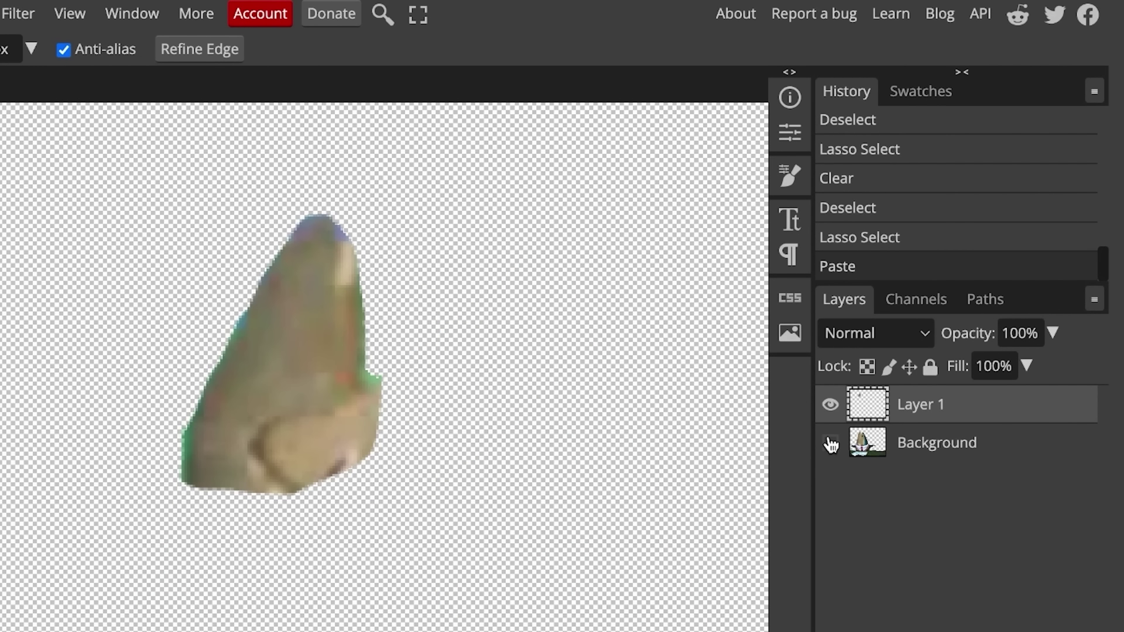
pyautogui.click(831, 444)
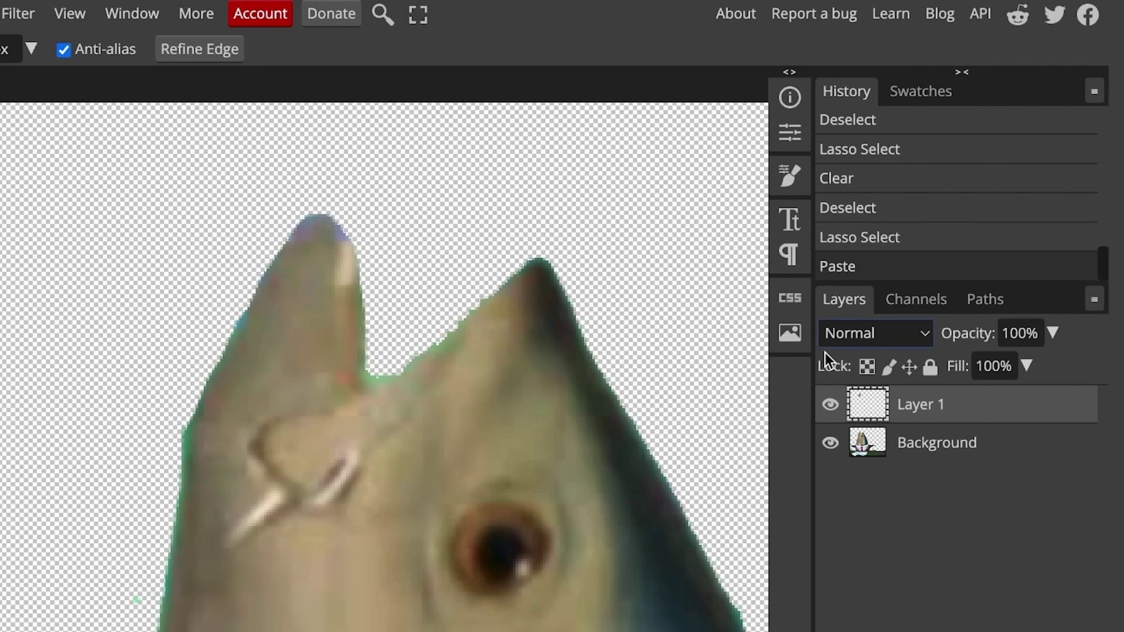
# Step: Rotate the pasted head tip about 36 degrees
pyautogui.click(383, 14)
pyautogui.write('rotate')
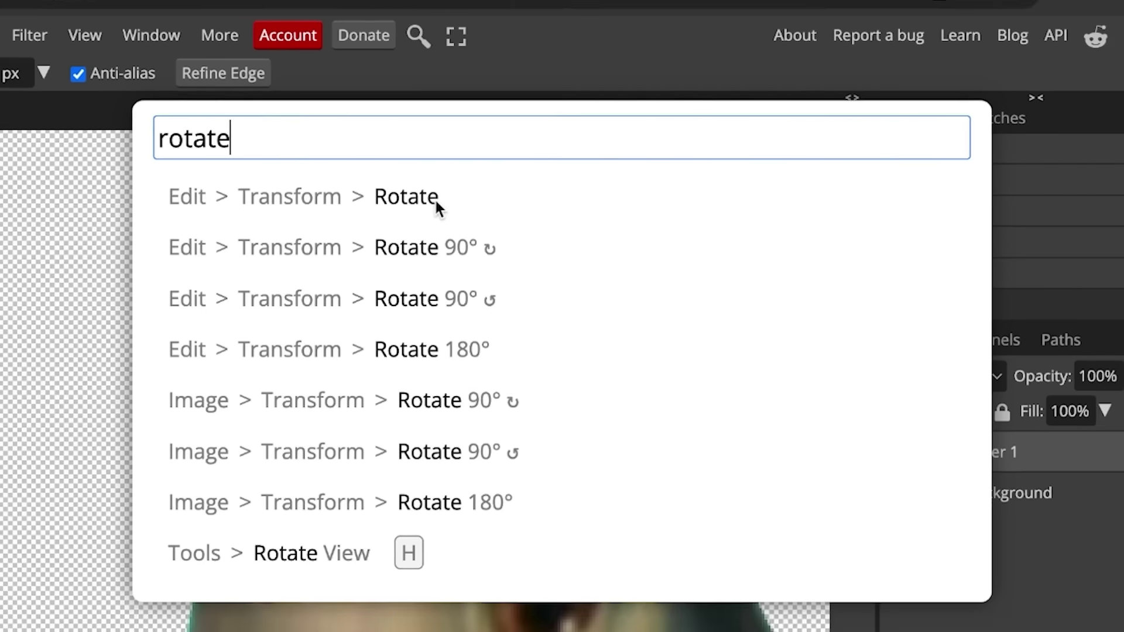
pyautogui.click(437, 198)
pyautogui.moveTo(436, 199); pyautogui.dragTo(442, 357)
pyautogui.moveTo(481, 293); pyautogui.dragTo(482, 294)
# Step: Warp the tip so it bends down over the fish's head, and apply it
pyautogui.click(466, 77)
pyautogui.write('transform')
pyautogui.click(423, 419)
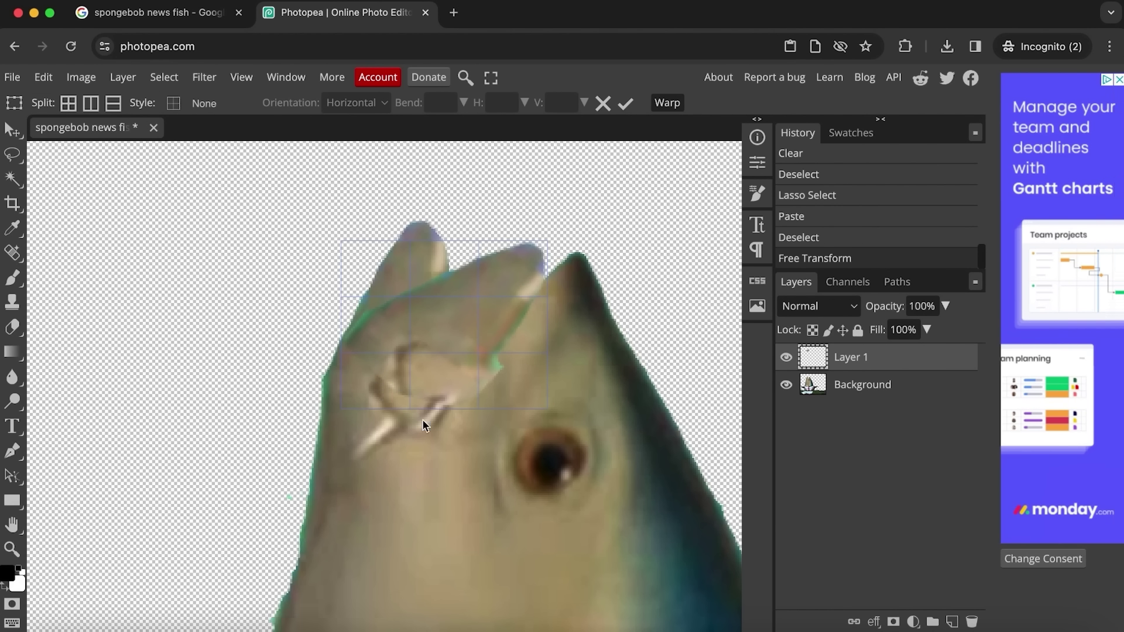
pyautogui.moveTo(378, 411); pyautogui.dragTo(333, 419)
pyautogui.moveTo(491, 388); pyautogui.dragTo(484, 387)
pyautogui.moveTo(358, 429); pyautogui.dragTo(353, 436)
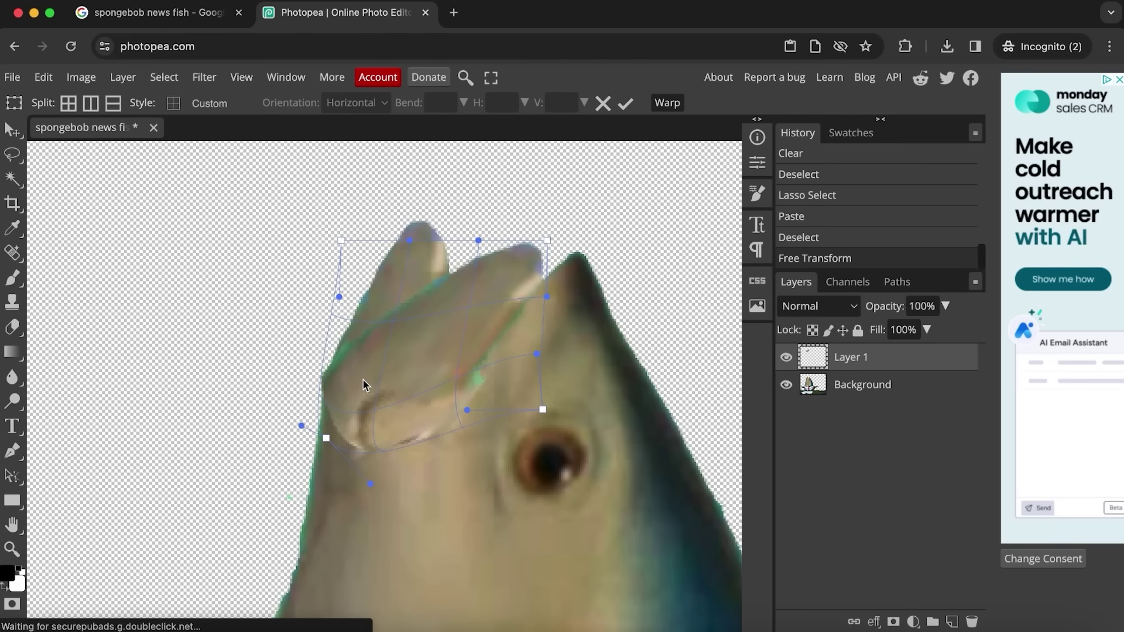
pyautogui.press('Return')
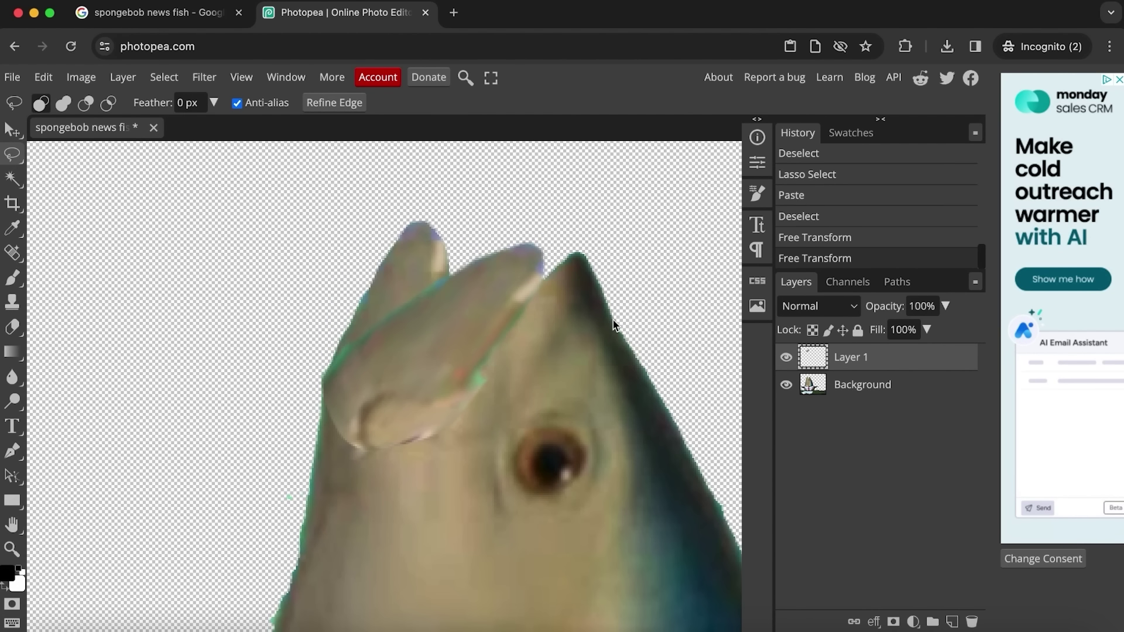
# Step: Lasso the flap on top of the fish's head on the Background layer and erase it
pyautogui.click(855, 390)
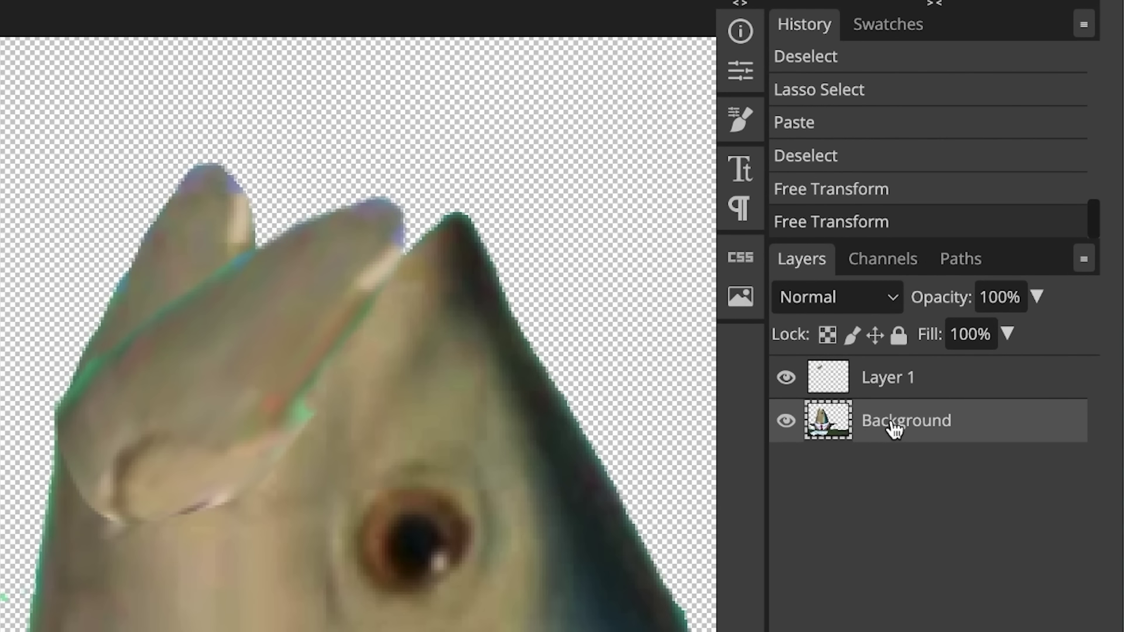
pyautogui.moveTo(295, 162)
pyautogui.mouseDown()
pyautogui.moveTo(75, 224)
pyautogui.moveTo(53, 440)
pyautogui.mouseUp()
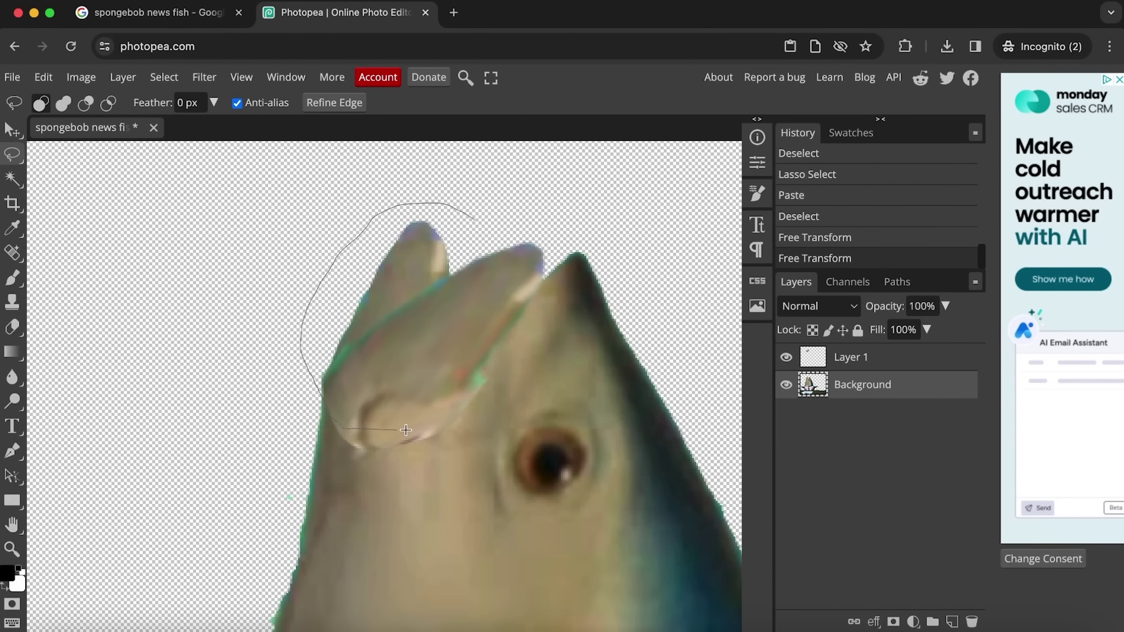
pyautogui.moveTo(481, 239); pyautogui.dragTo(478, 224)
pyautogui.press('Delete')
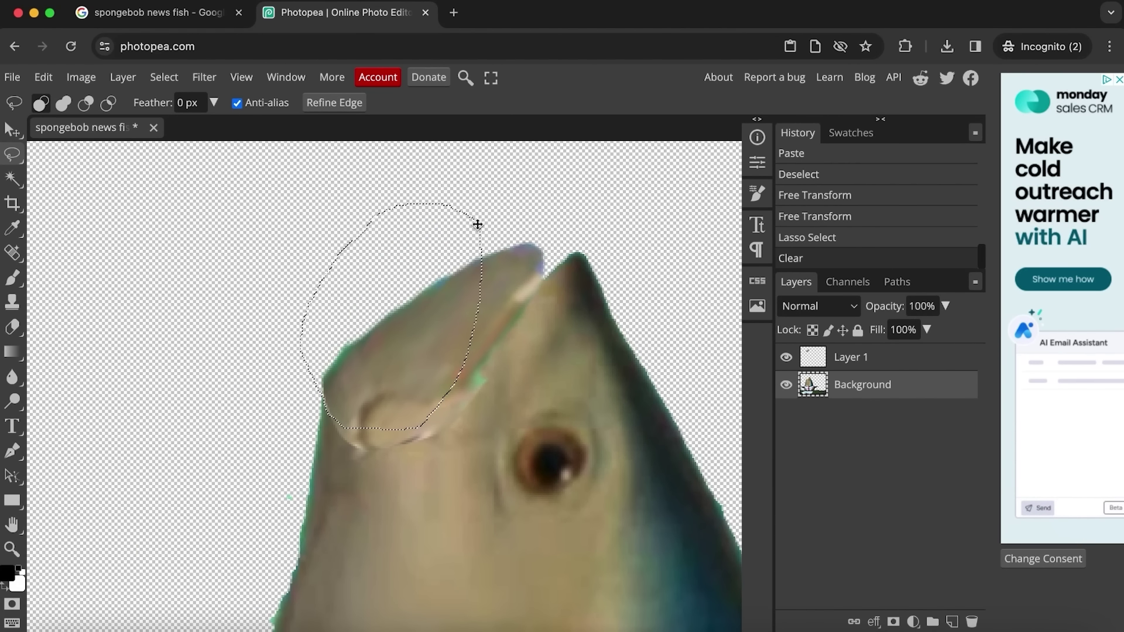
pyautogui.click(670, 259)
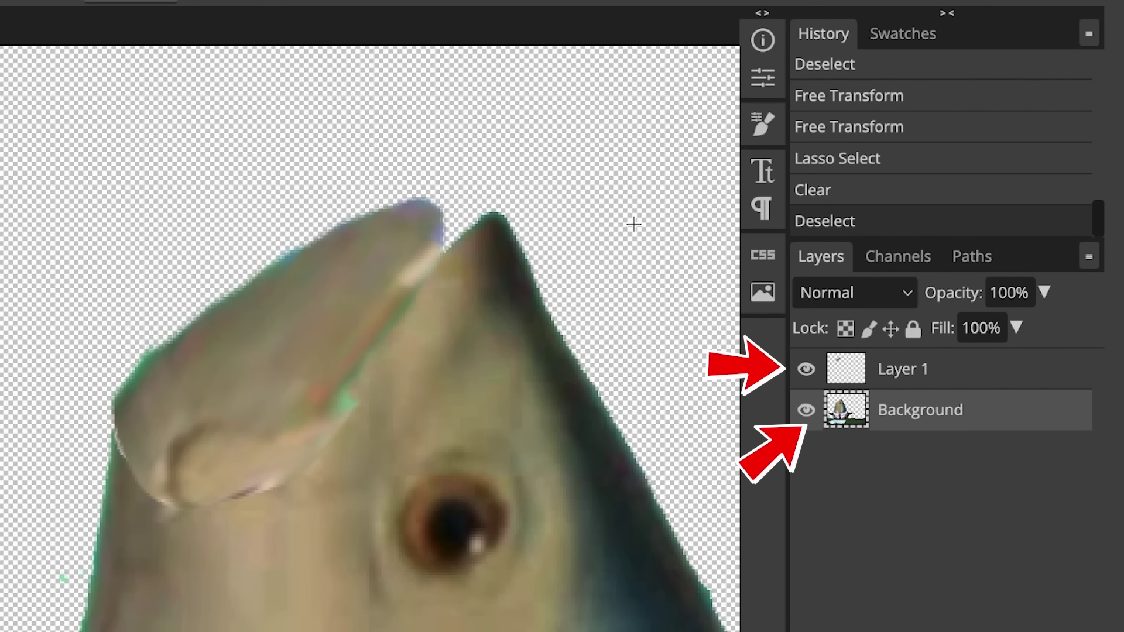
# Step: With the mouth layer hidden, export the background as a PNG via Save for web
pyautogui.click(807, 369)
pyautogui.click(12, 77)
pyautogui.moveTo(120, 304)
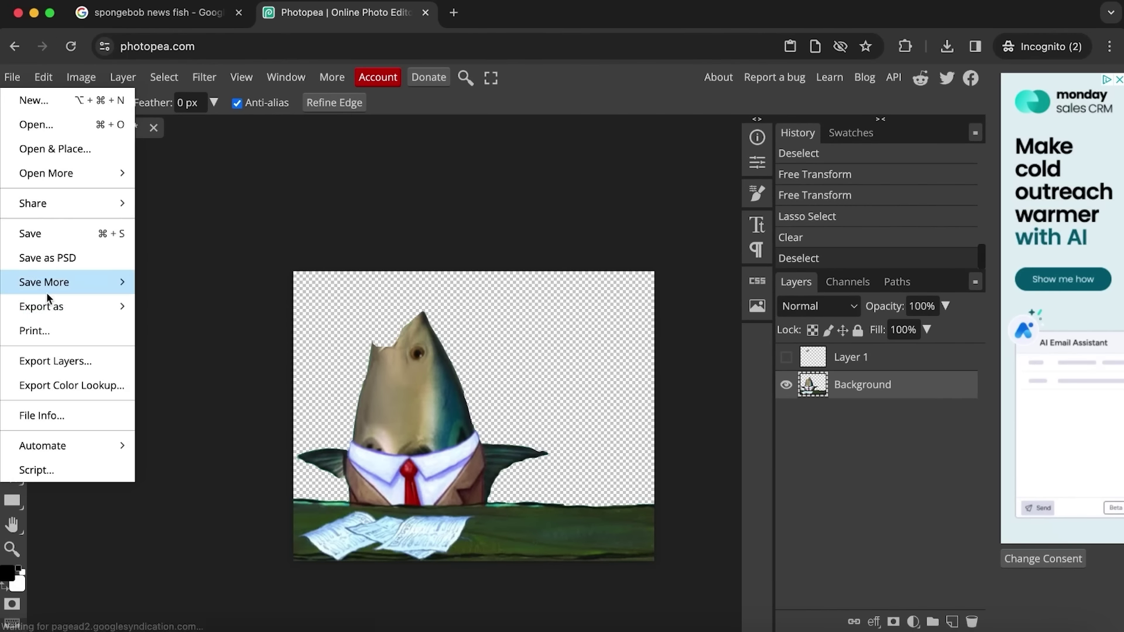
pyautogui.click(164, 305)
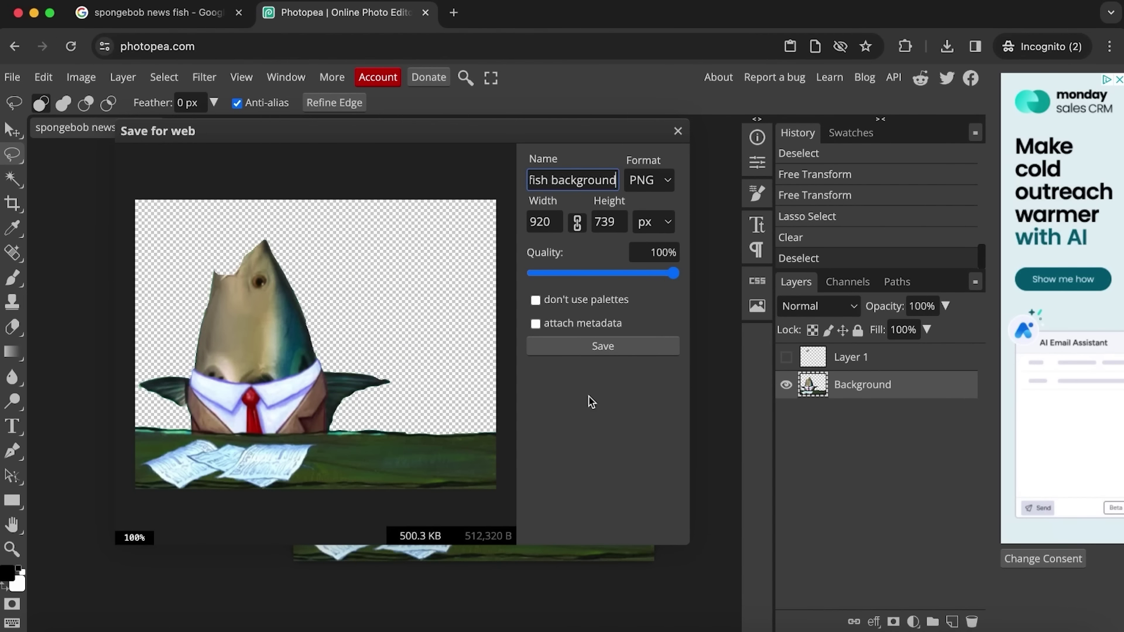
pyautogui.click(603, 346)
# Step: Show only the mouth layer and export it as a 920×739 PNG named 'spongebob mouth'
pyautogui.click(787, 385)
pyautogui.click(787, 357)
pyautogui.click(12, 77)
pyautogui.moveTo(120, 304)
pyautogui.click(164, 305)
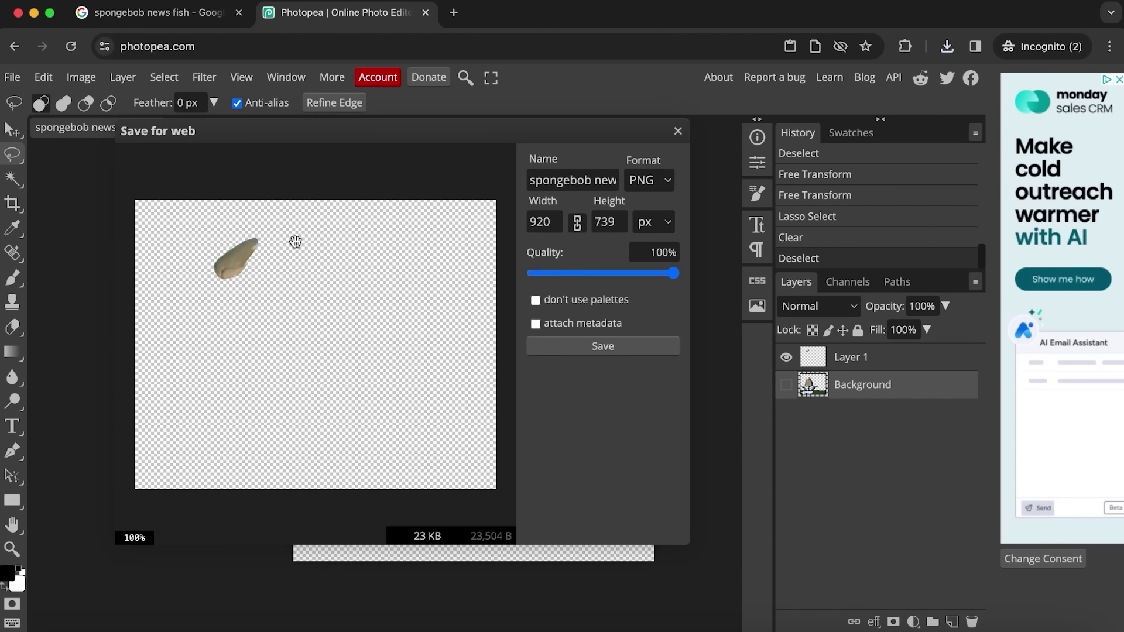
pyautogui.click(572, 180)
pyautogui.write('spongebob mouth')
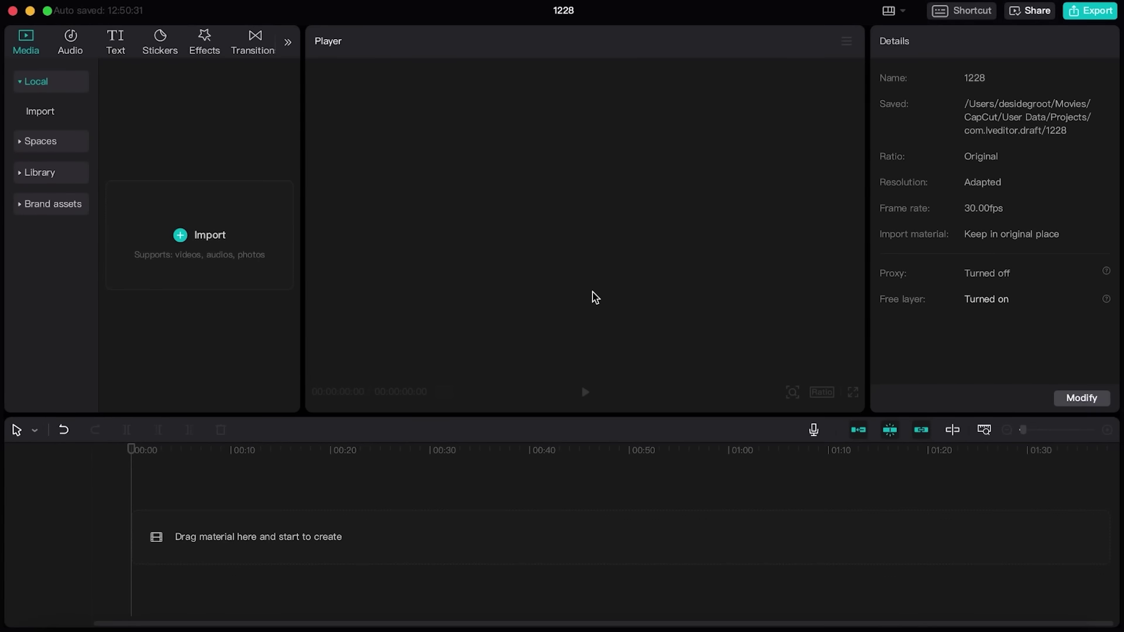
# Step: Import the mouth and background PNGs, add both to the timeline, and move the mouth clip above the background
pyautogui.moveTo(595, 297); pyautogui.dragTo(186, 218)
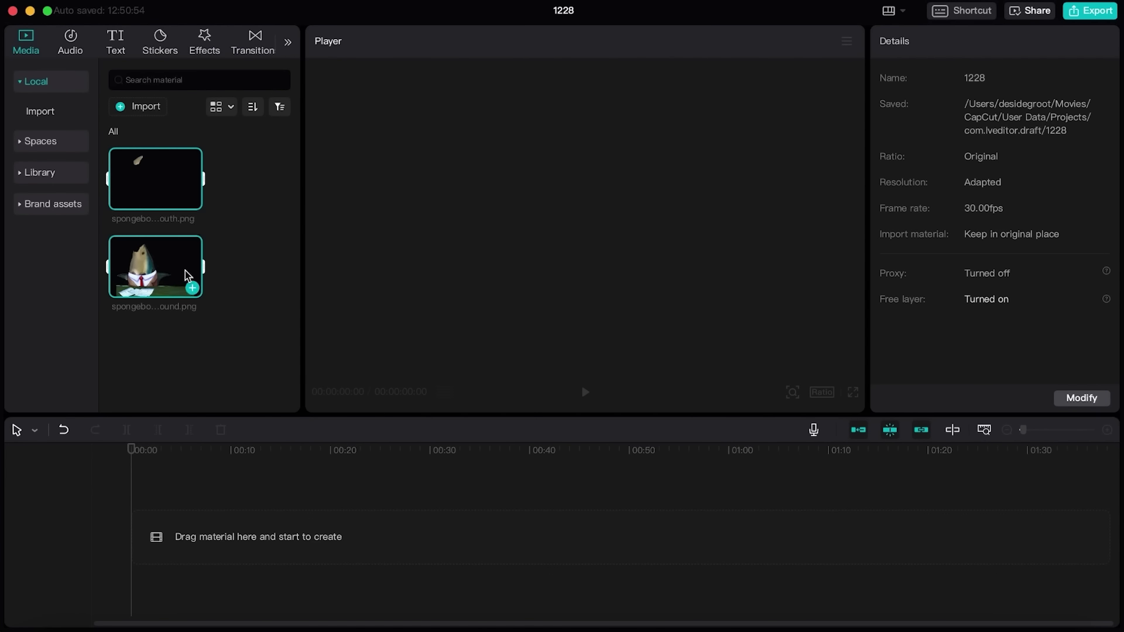
pyautogui.moveTo(164, 271); pyautogui.dragTo(146, 559)
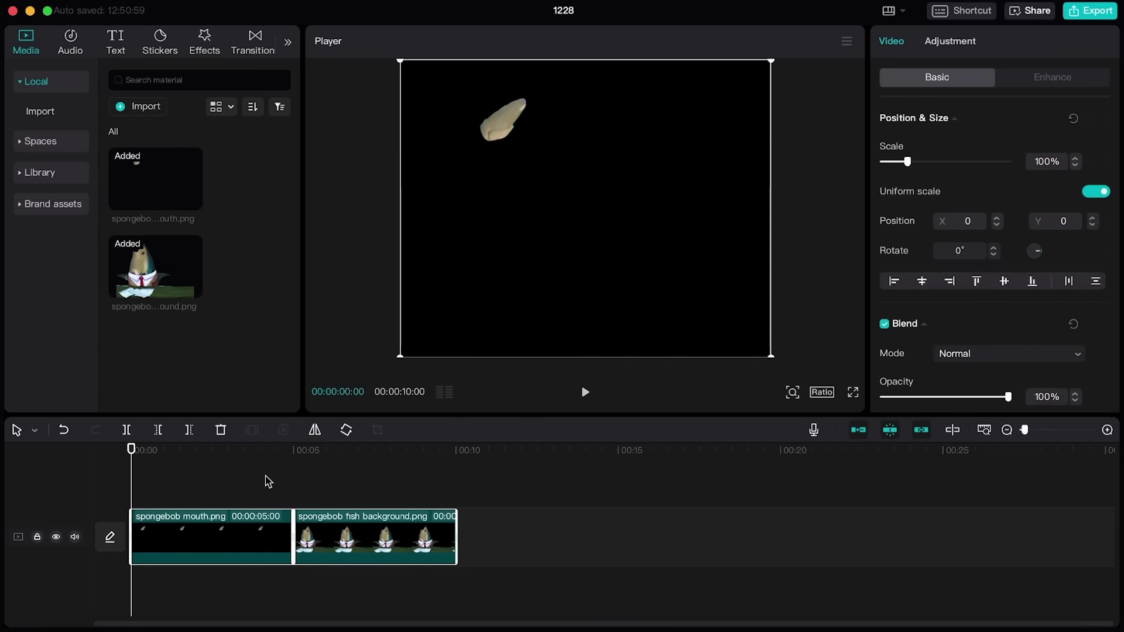
pyautogui.click(266, 479)
pyautogui.moveTo(229, 538); pyautogui.dragTo(132, 454)
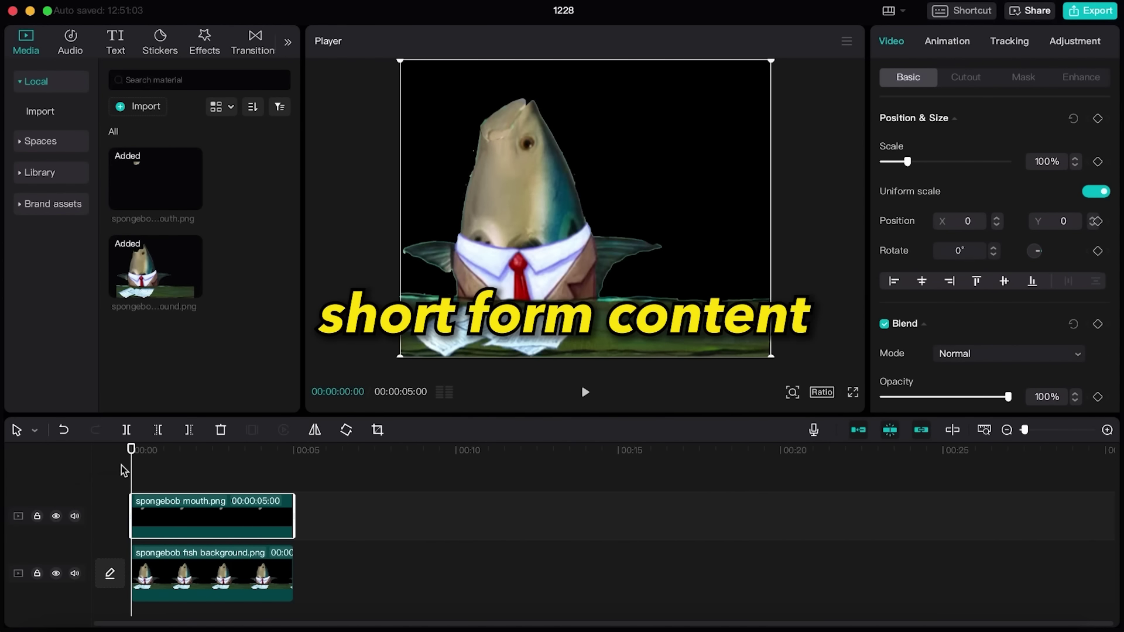
# Step: Set the canvas ratio to 9:16 and resize the fish background to about 119%
pyautogui.click(822, 391)
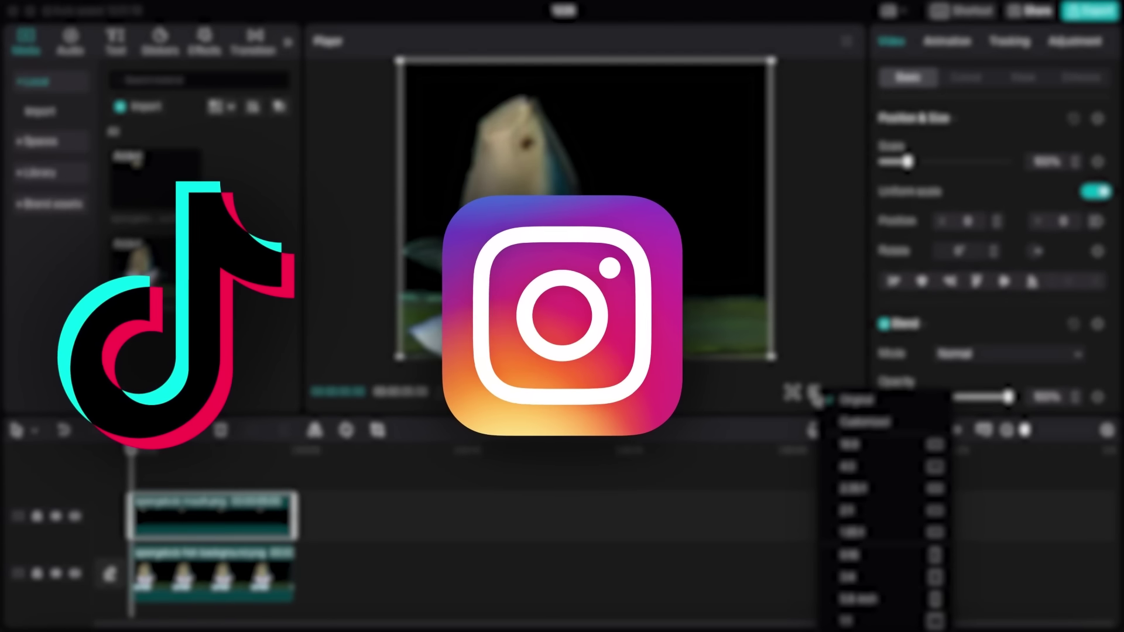
pyautogui.click(851, 554)
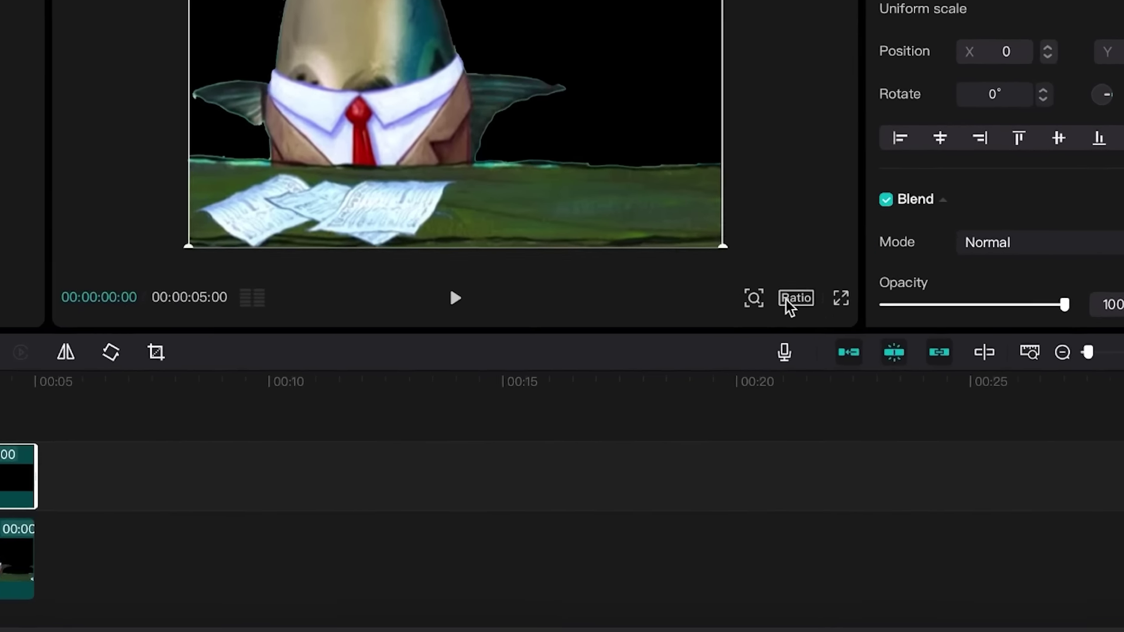
pyautogui.click(820, 384)
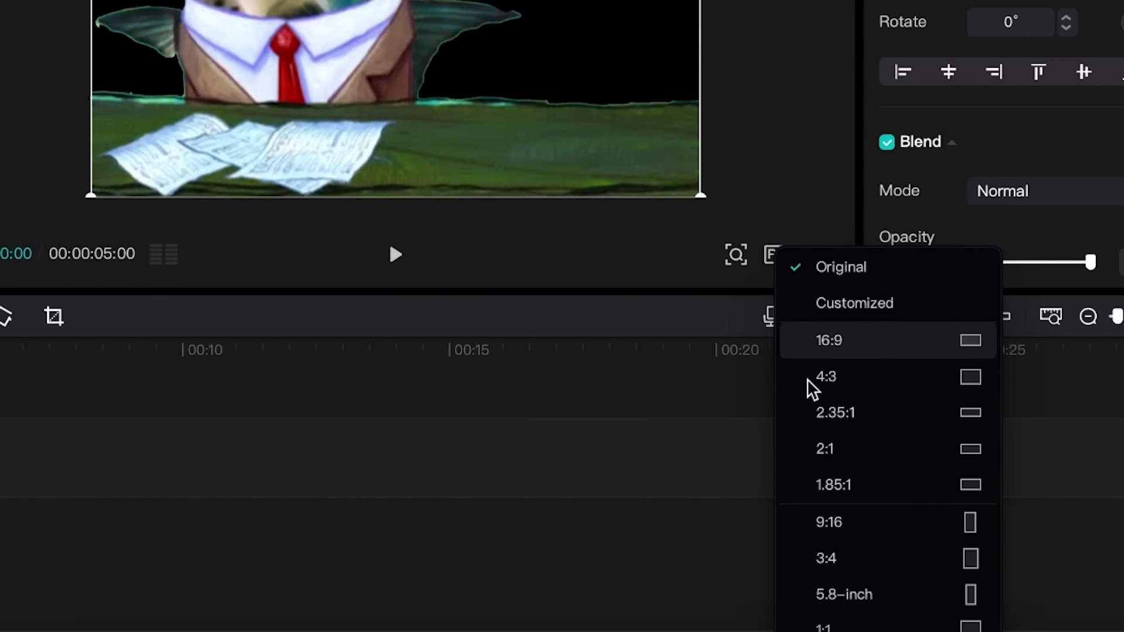
pyautogui.click(841, 523)
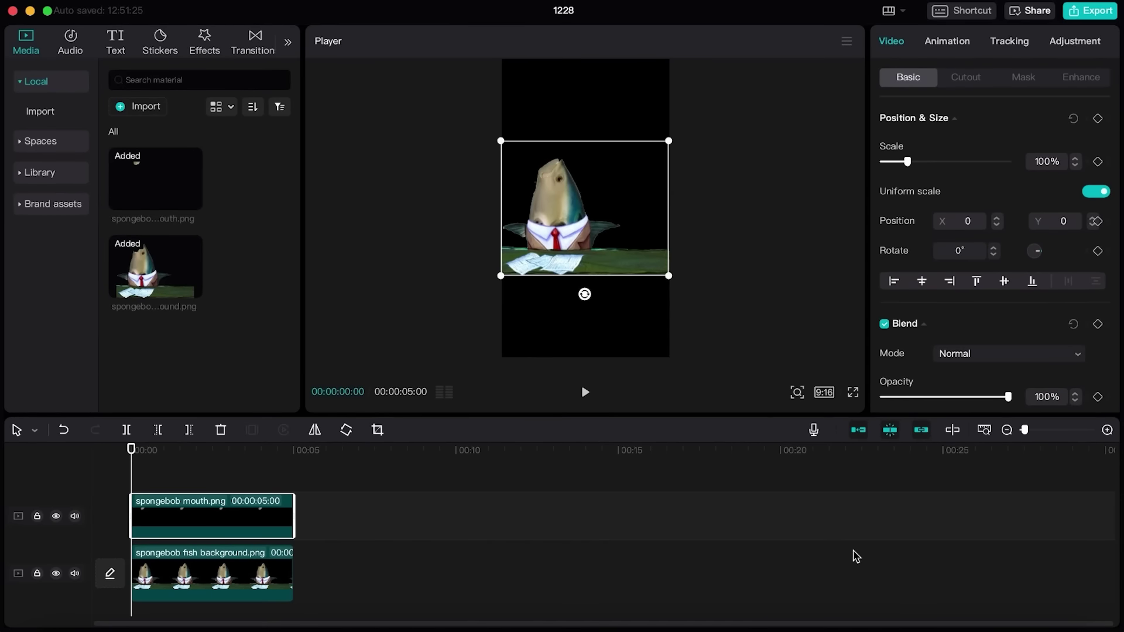
pyautogui.moveTo(628, 213); pyautogui.dragTo(754, 37)
pyautogui.moveTo(776, 129); pyautogui.dragTo(702, 197)
# Step: Crop the mouth image tightly and scale it to 26% onto the fish's head
pyautogui.click(155, 515)
pyautogui.click(378, 430)
pyautogui.moveTo(466, 164); pyautogui.dragTo(448, 162)
pyautogui.click(901, 553)
pyautogui.moveTo(663, 123); pyautogui.dragTo(565, 227)
pyautogui.click(632, 220)
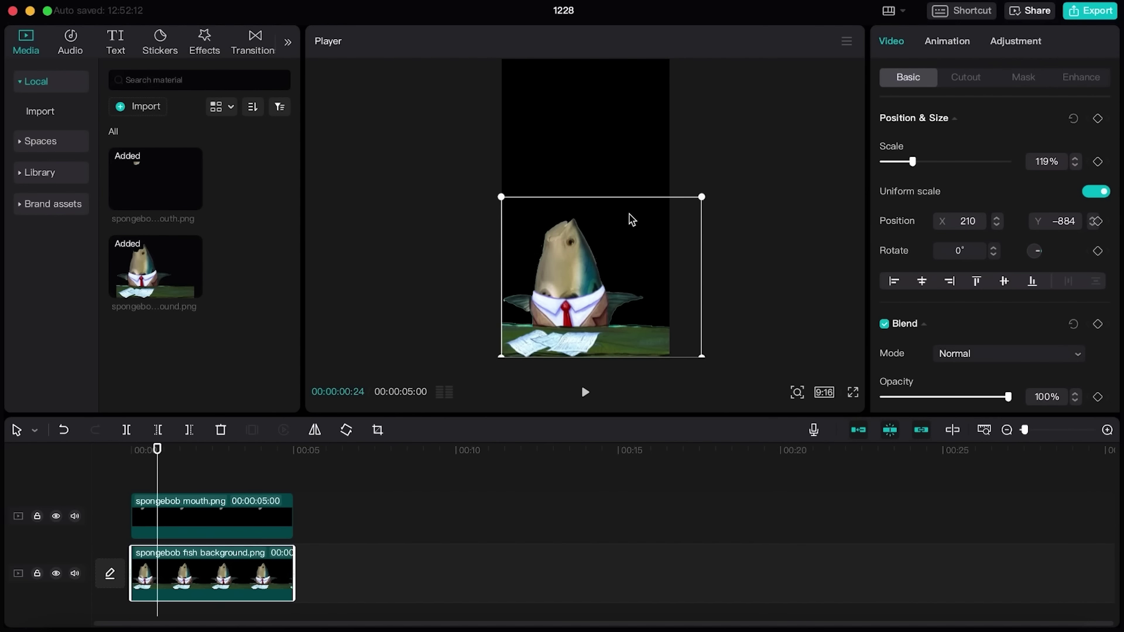
# Step: Keyframe the mouth flap, tilting it open to about -32° and back to 0° over the first frames
pyautogui.click(559, 237)
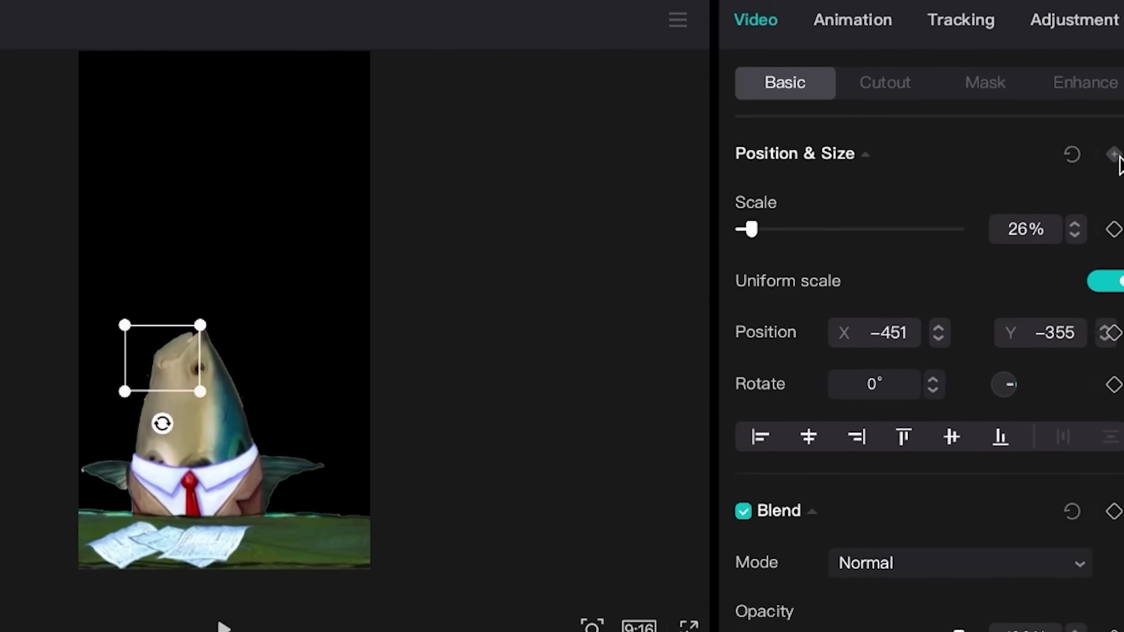
pyautogui.click(1076, 178)
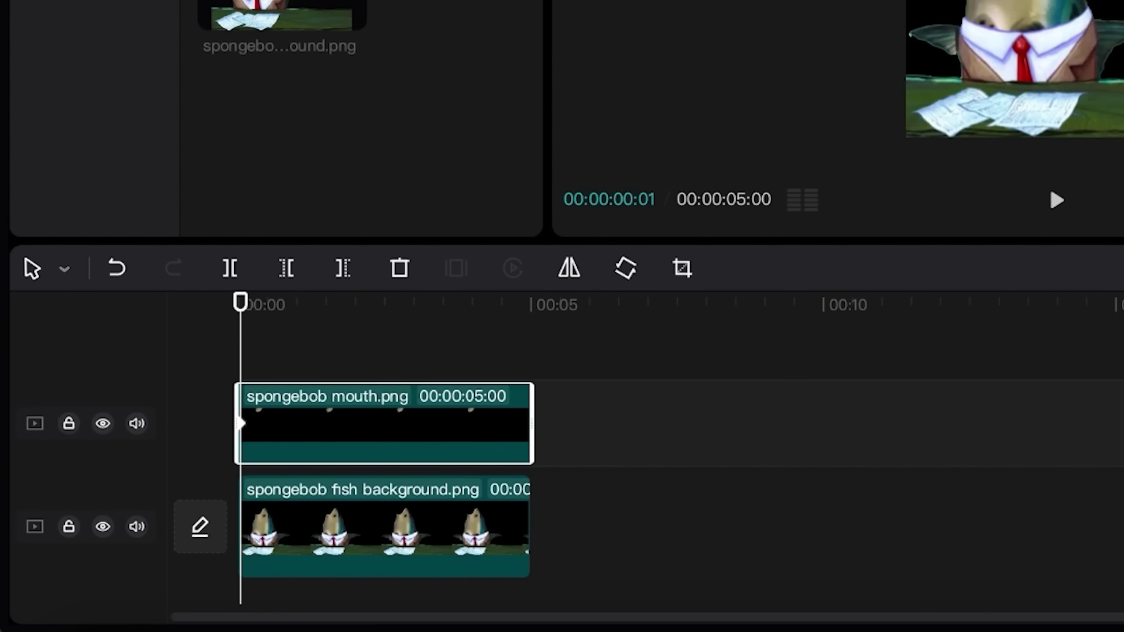
pyautogui.press('Right')
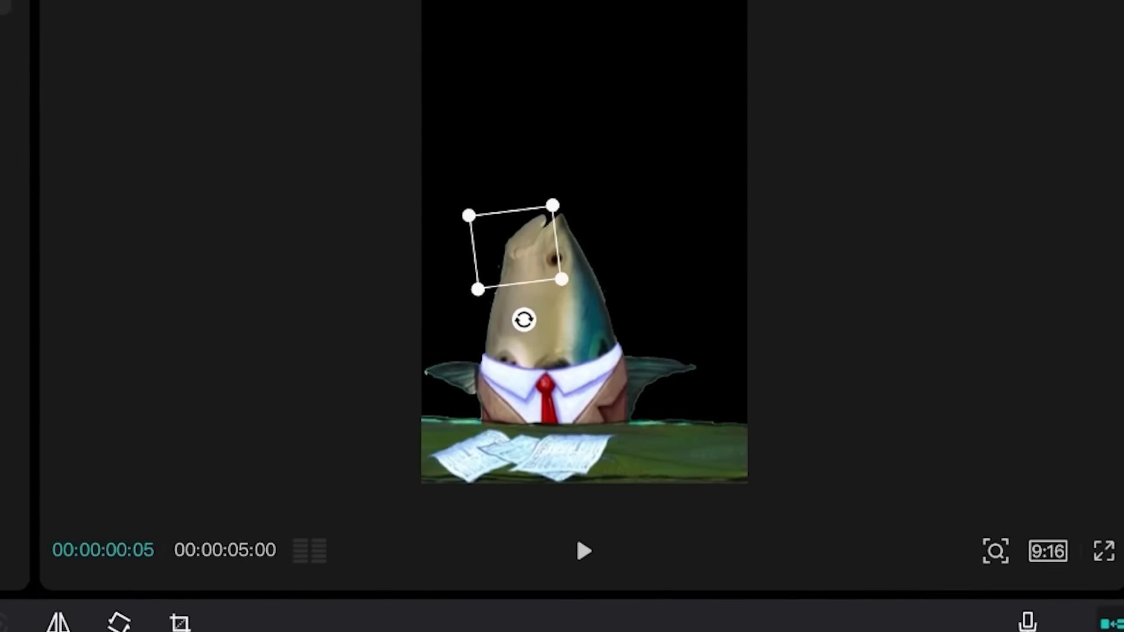
pyautogui.moveTo(1036, 253); pyautogui.dragTo(1041, 255)
pyautogui.press('Right')
pyautogui.press('Right')
pyautogui.press('Right')
pyautogui.press('Right')
pyautogui.moveTo(141, 465)
pyautogui.mouseDown()
pyautogui.moveTo(130, 466)
pyautogui.moveTo(141, 466)
pyautogui.mouseUp()
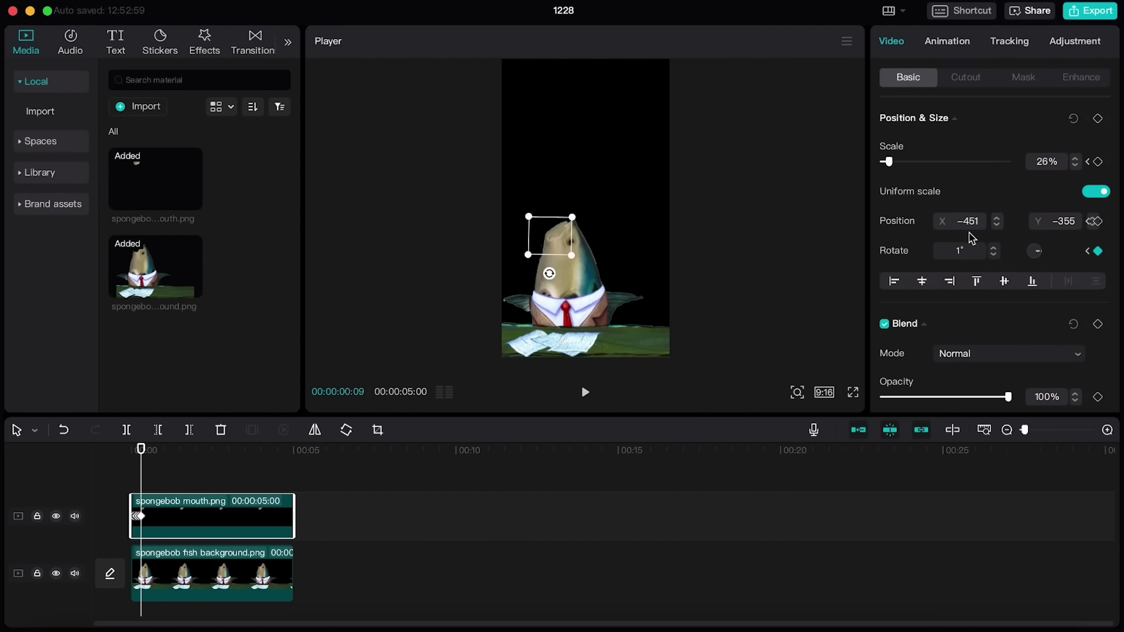
pyautogui.press('Right')
pyautogui.press('Right')
pyautogui.press('Right')
pyautogui.moveTo(1035, 253); pyautogui.dragTo(1043, 252)
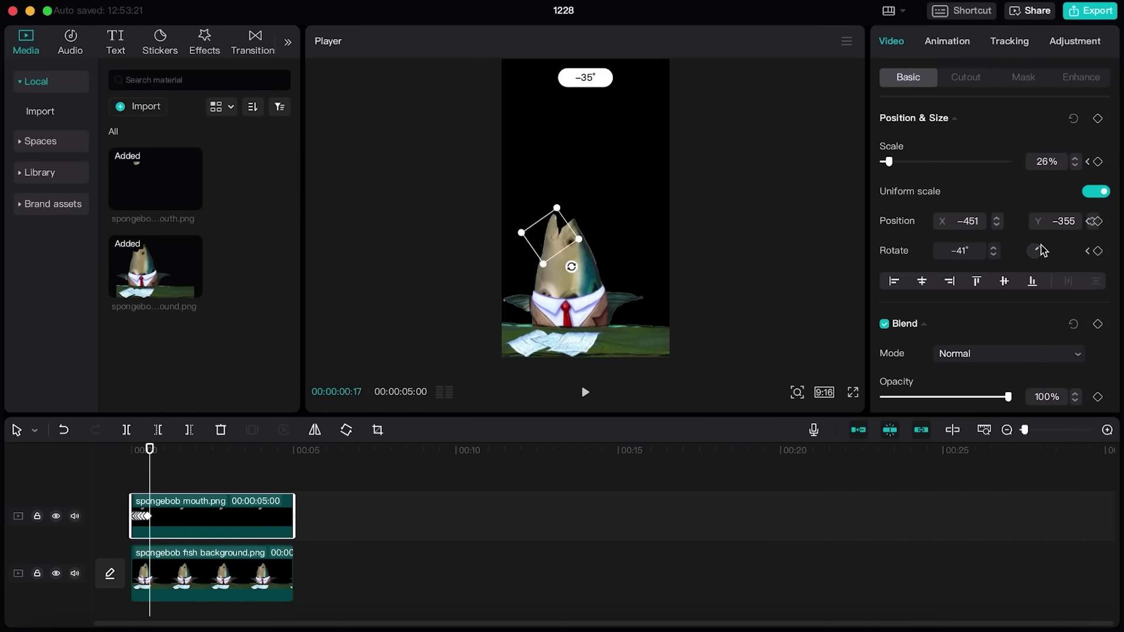
pyautogui.moveTo(1043, 250); pyautogui.dragTo(1044, 256)
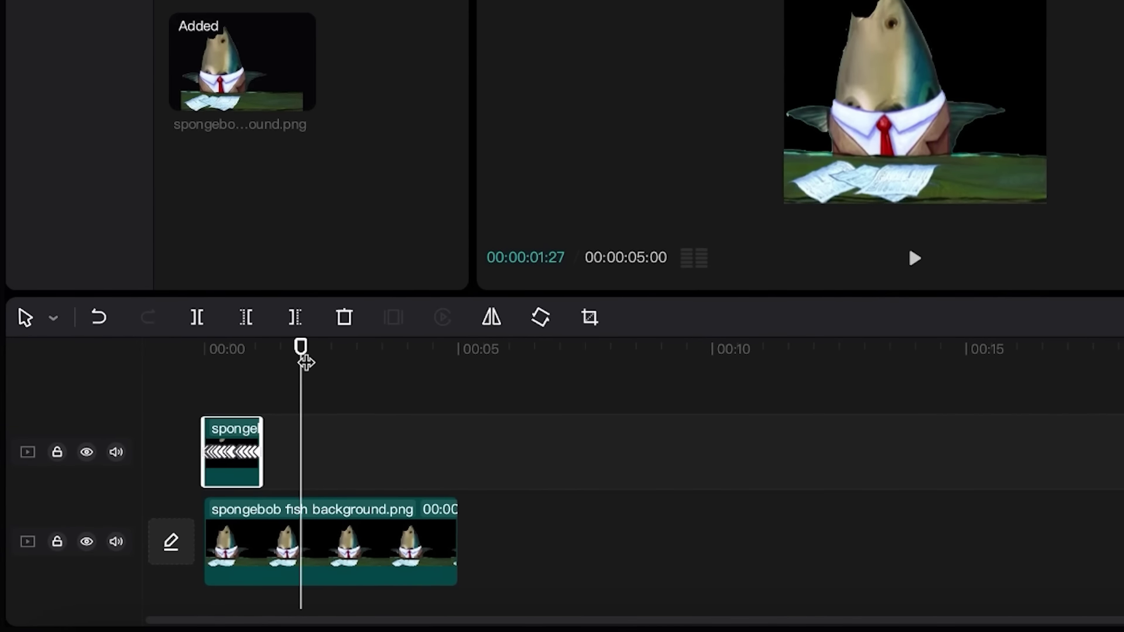
# Step: Split the mouth clip at the end of the motion and paste copies end-to-end on the top track
pyautogui.moveTo(197, 455); pyautogui.dragTo(171, 469)
pyautogui.press('super+b')
pyautogui.moveTo(265, 378); pyautogui.dragTo(419, 363)
pyautogui.hotkey('ctrl', 'v')
pyautogui.hotkey('ctrl', 'v')
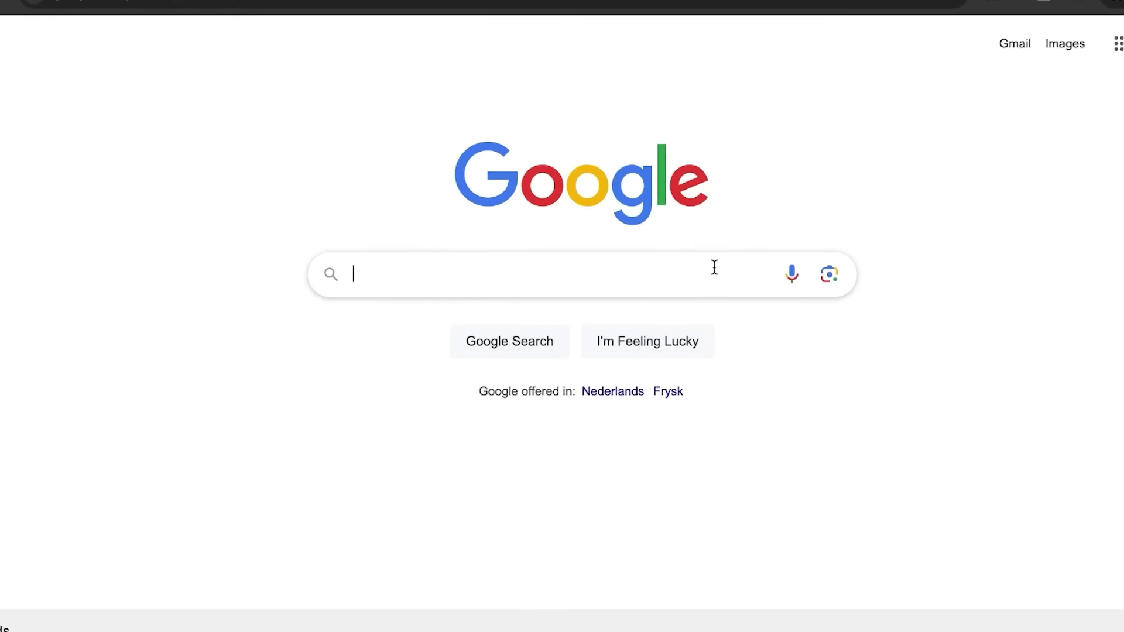
# Step: Search Google Images for 'spongebob background' and open the blue bamboo wallpaper
pyautogui.write('spongebob background')
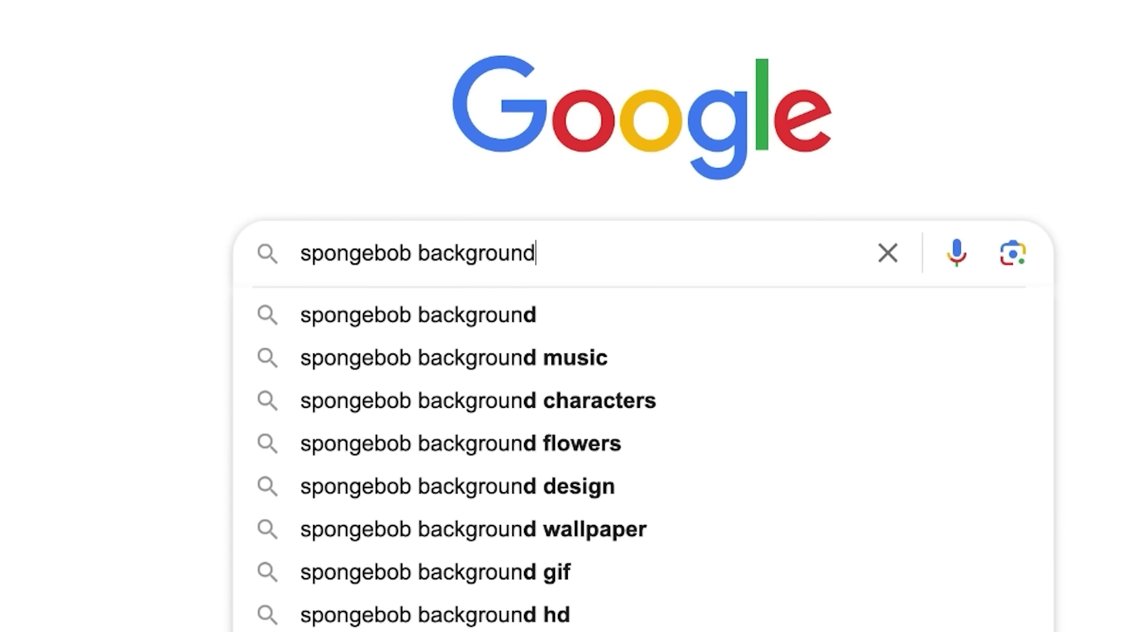
pyautogui.press('Return')
pyautogui.scroll(-15, 272, 258)
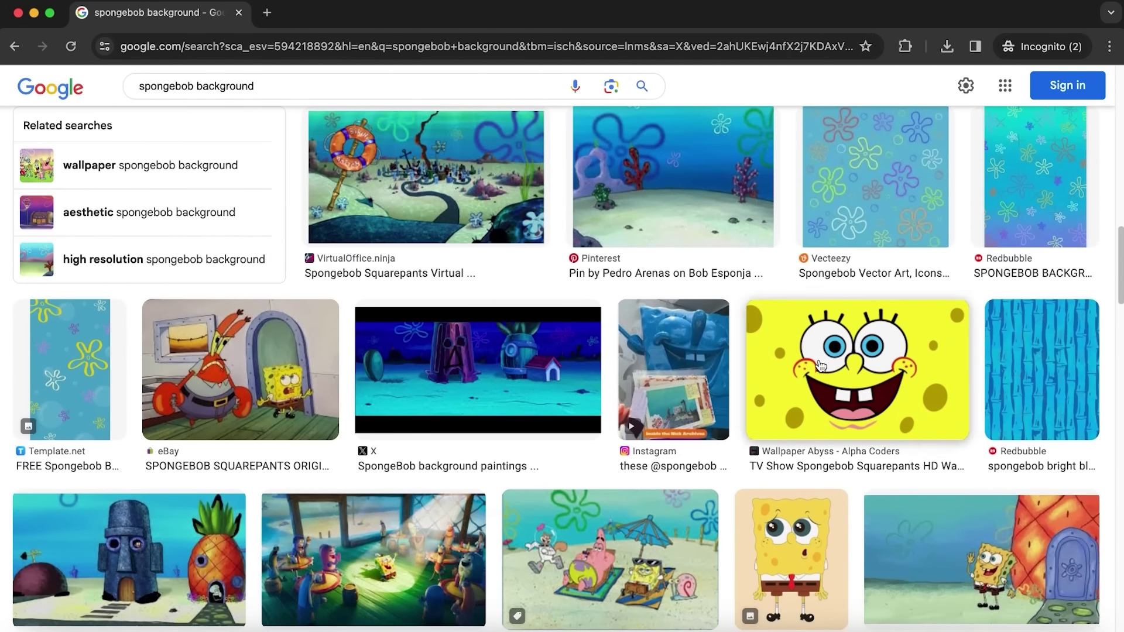
pyautogui.click(1022, 360)
# Step: Save the bamboo image as 'spongebob background' and add it on a new CapCut track, enlarged past the canvas
pyautogui.rightClick(816, 344)
pyautogui.click(868, 499)
pyautogui.write('spon')
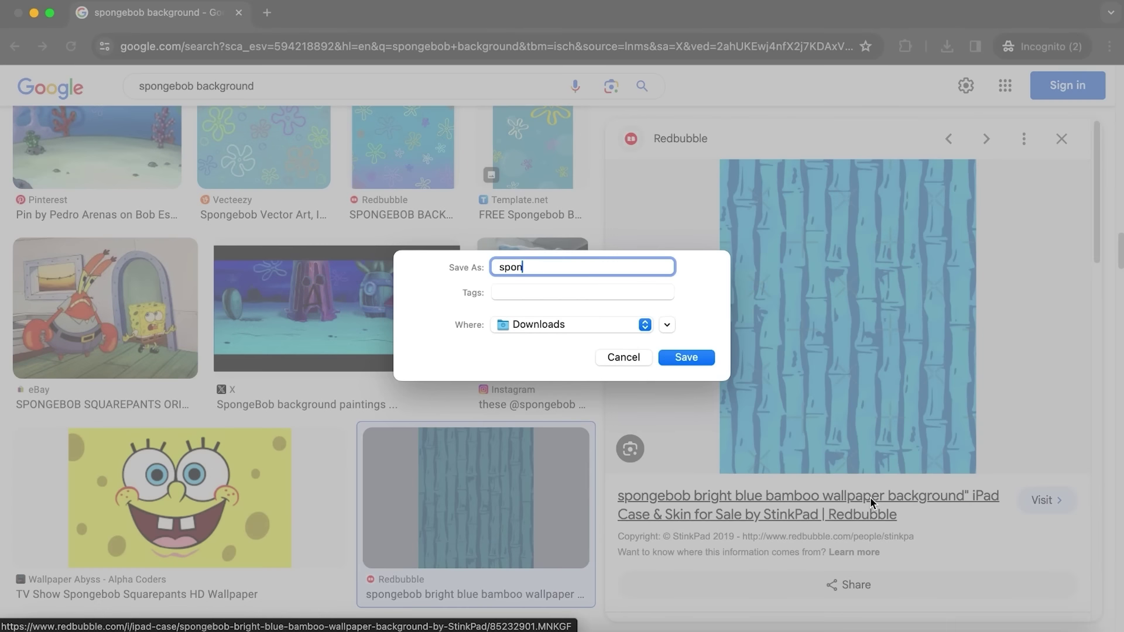
pyautogui.write('gebob background')
pyautogui.press('Return')
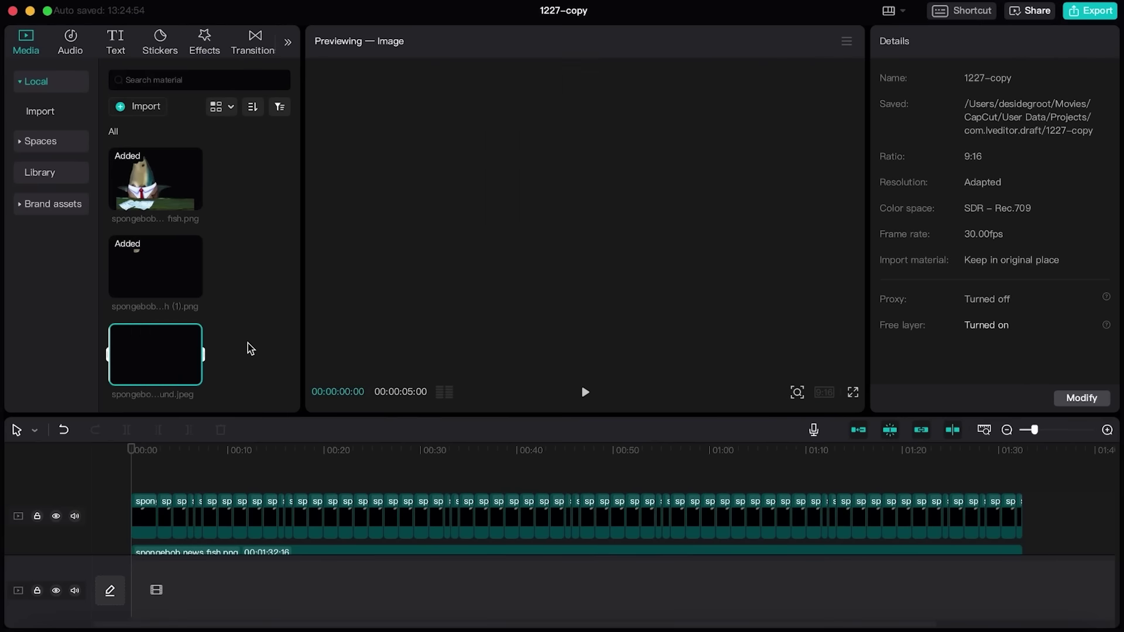
pyautogui.moveTo(193, 357); pyautogui.dragTo(179, 557)
pyautogui.moveTo(669, 311); pyautogui.dragTo(700, 375)
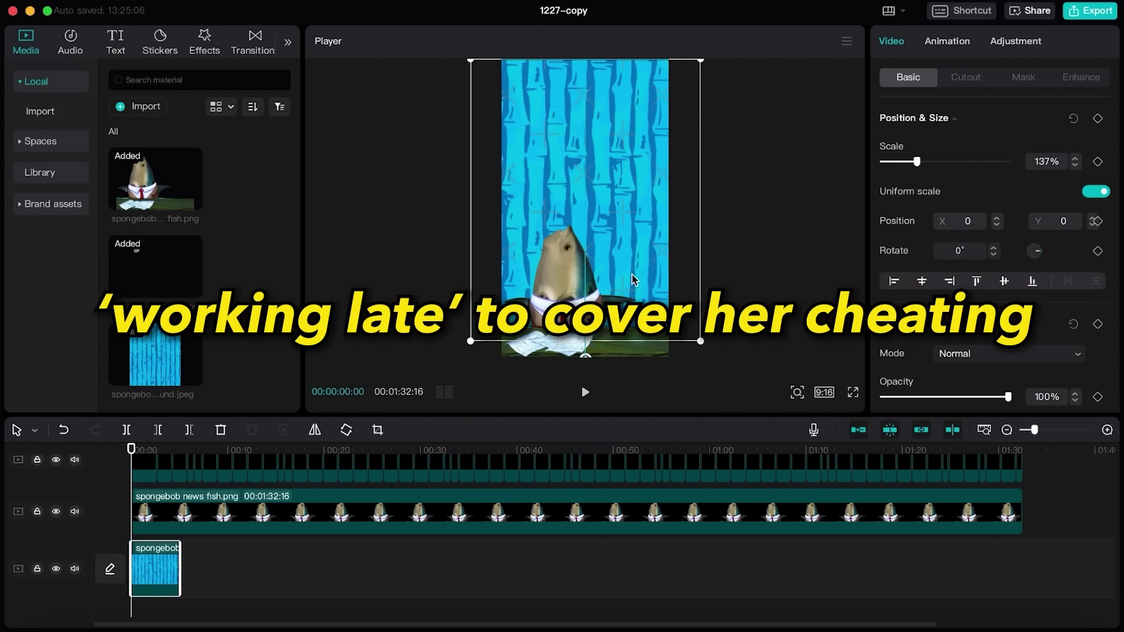
# Step: Stretch the bamboo background clip to the full 1:32 length of the news fish clip
pyautogui.moveTo(180, 562); pyautogui.dragTo(1010, 546)
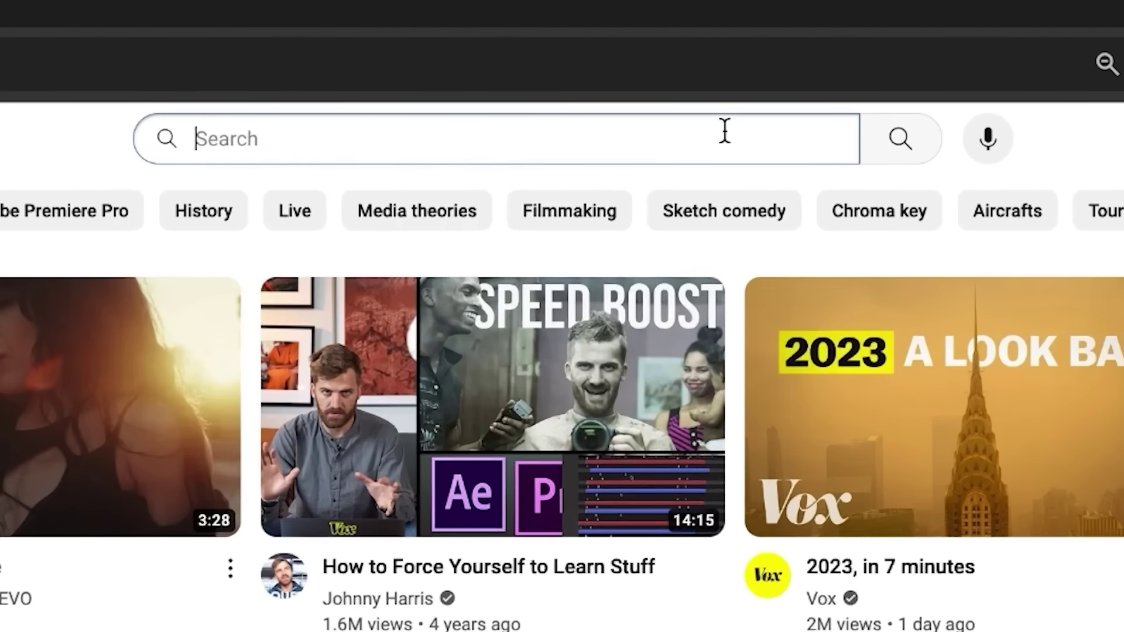
# Step: Search YouTube for 'spongebob news fish voice' and grab the Fish Announcer video's link
pyautogui.write('spongebob news fish voice')
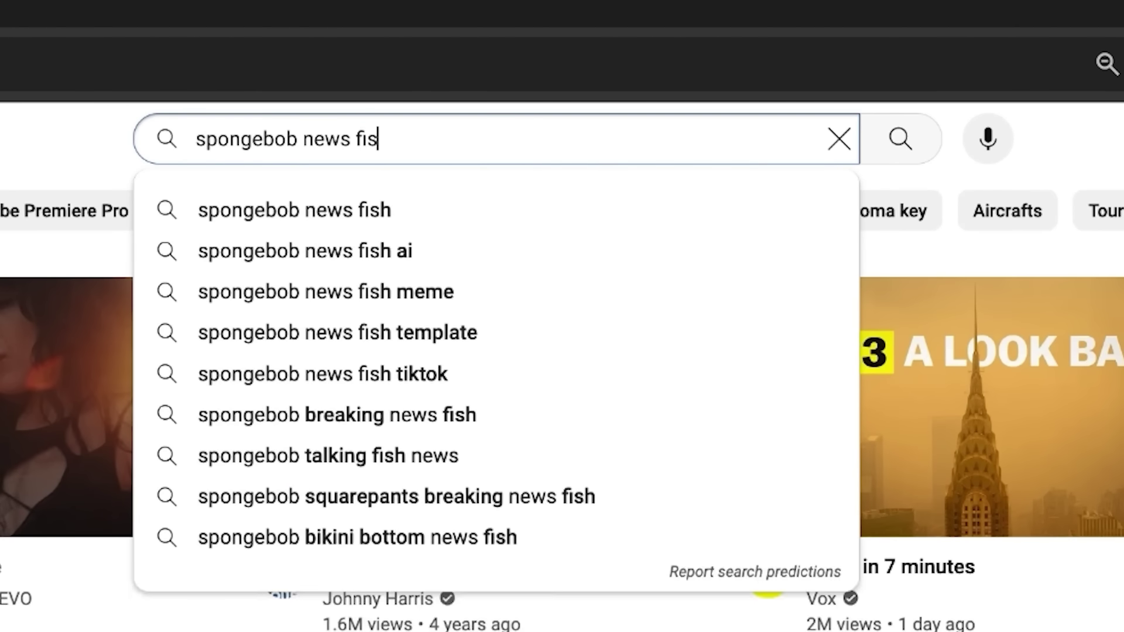
pyautogui.press('Return')
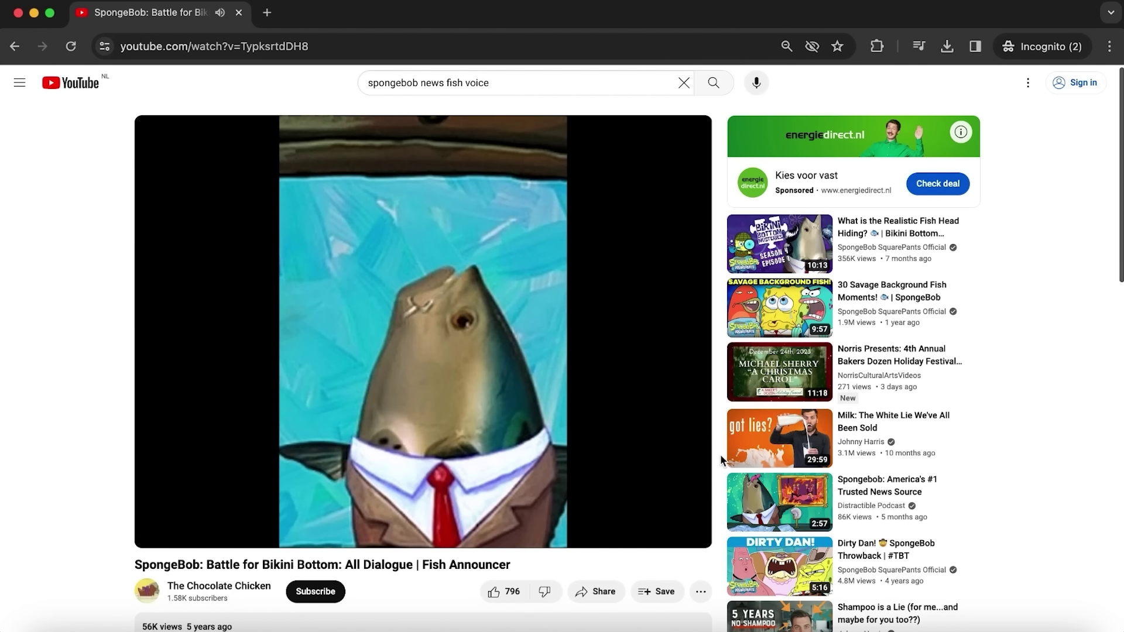
pyautogui.moveTo(660, 455)
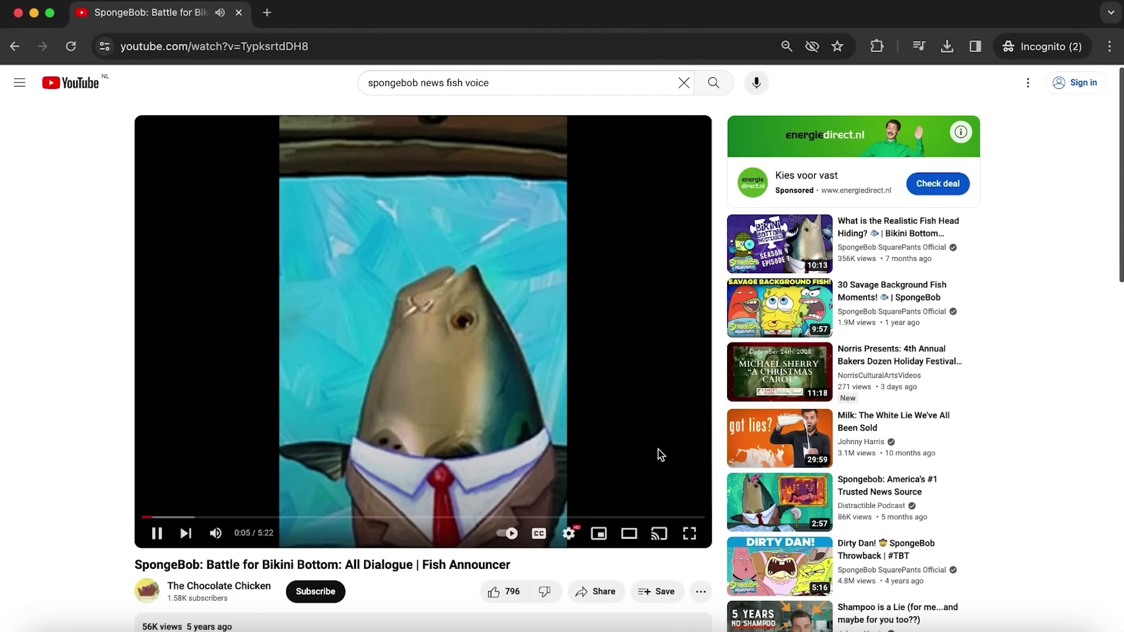
pyautogui.click(291, 44)
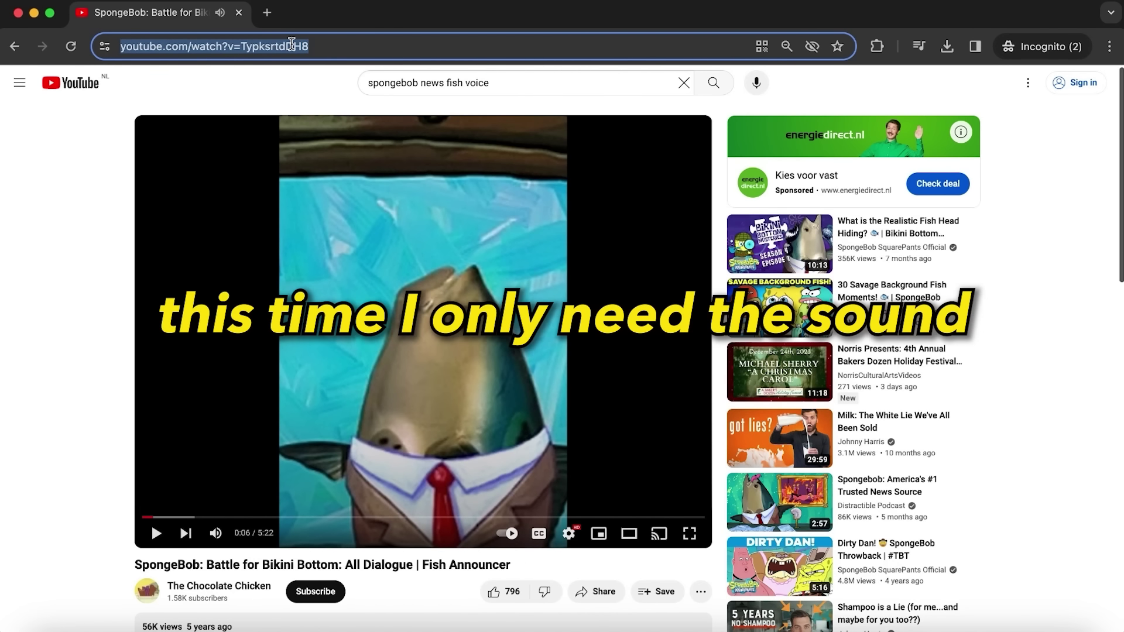
# Step: In a new tab, search 'youtube to mp3' and open the YtMp3 converter
pyautogui.hotkey('ctrl', 't')
pyautogui.write('youtube to mp3')
pyautogui.press('Return')
pyautogui.click(213, 310)
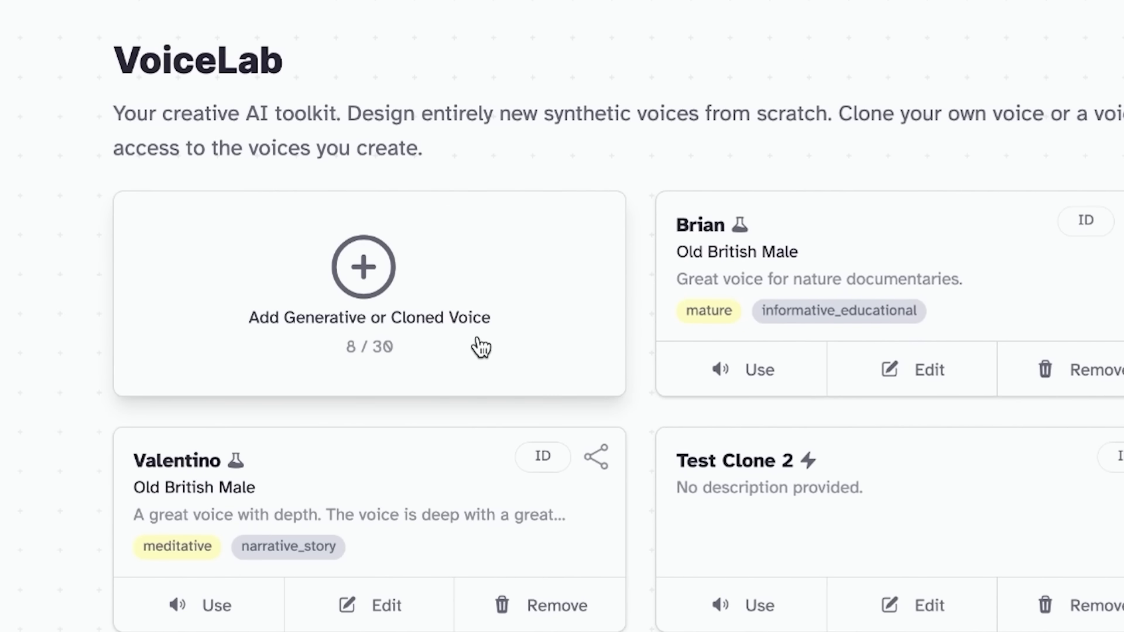
# Step: Start an Instant Voice Clone from the SpongeBob audio sample, naming it 'spongebob news fish voice'
pyautogui.click(481, 348)
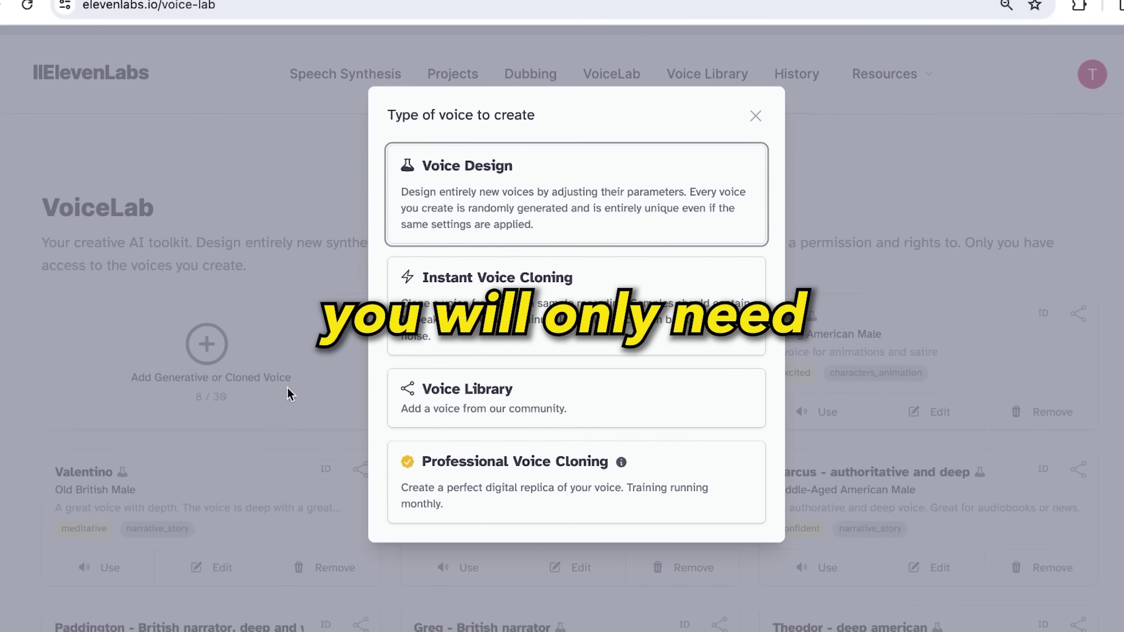
pyautogui.click(560, 338)
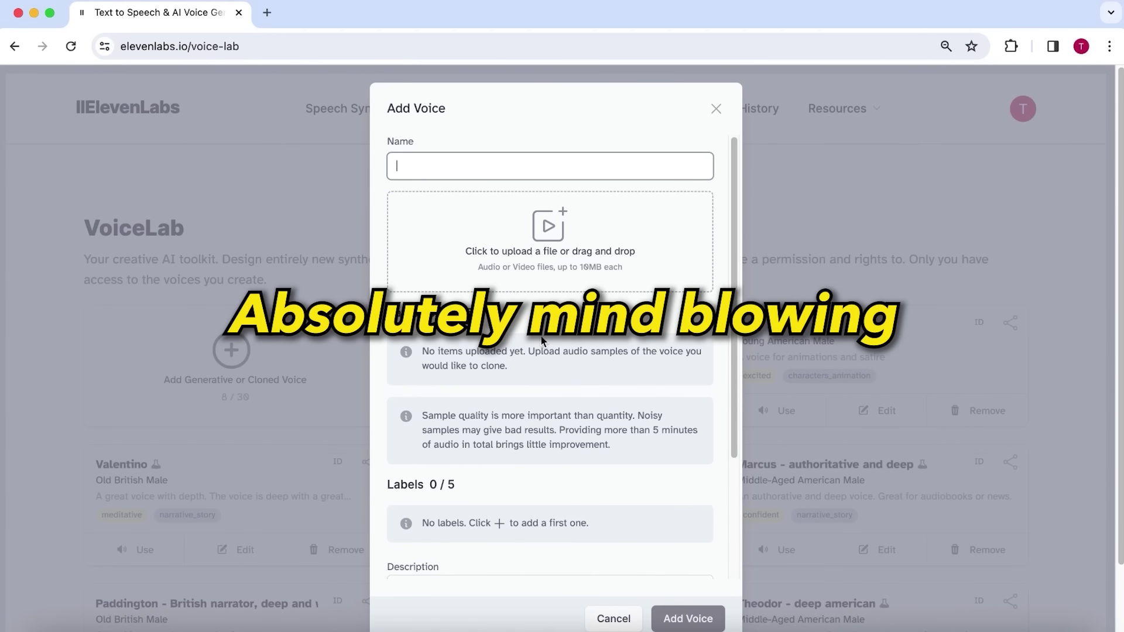
pyautogui.moveTo(542, 342); pyautogui.dragTo(563, 241)
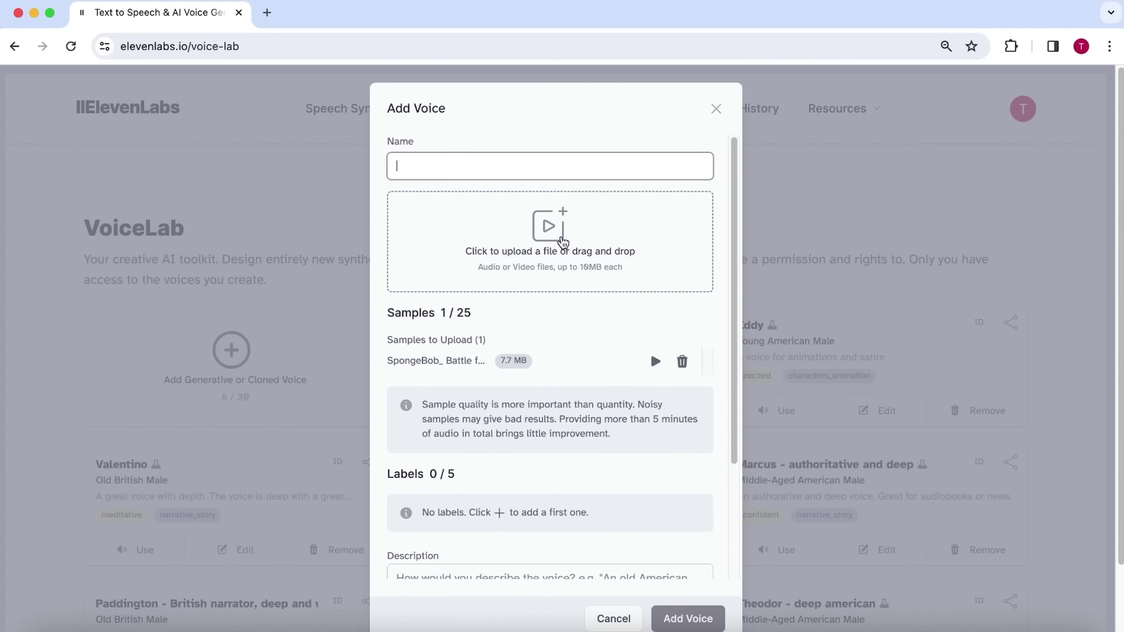
pyautogui.write('spongebob news fish voice')
# Step: Confirm cloning rights, add the voice, and select it for speech
pyautogui.scroll(-5, 718, 353)
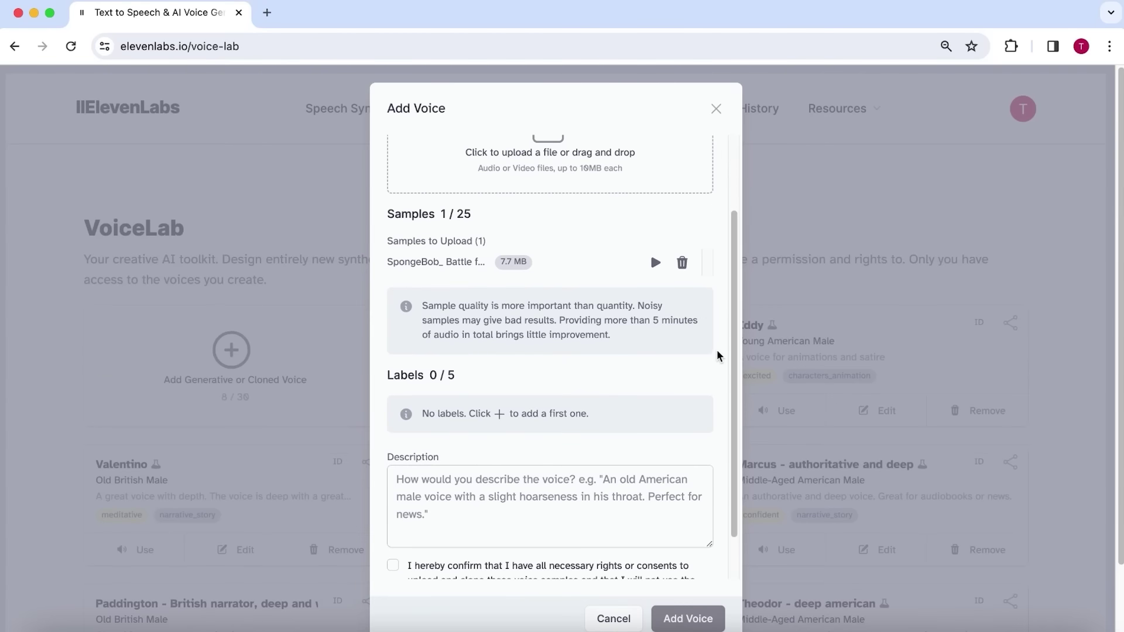
pyautogui.click(393, 513)
pyautogui.click(669, 621)
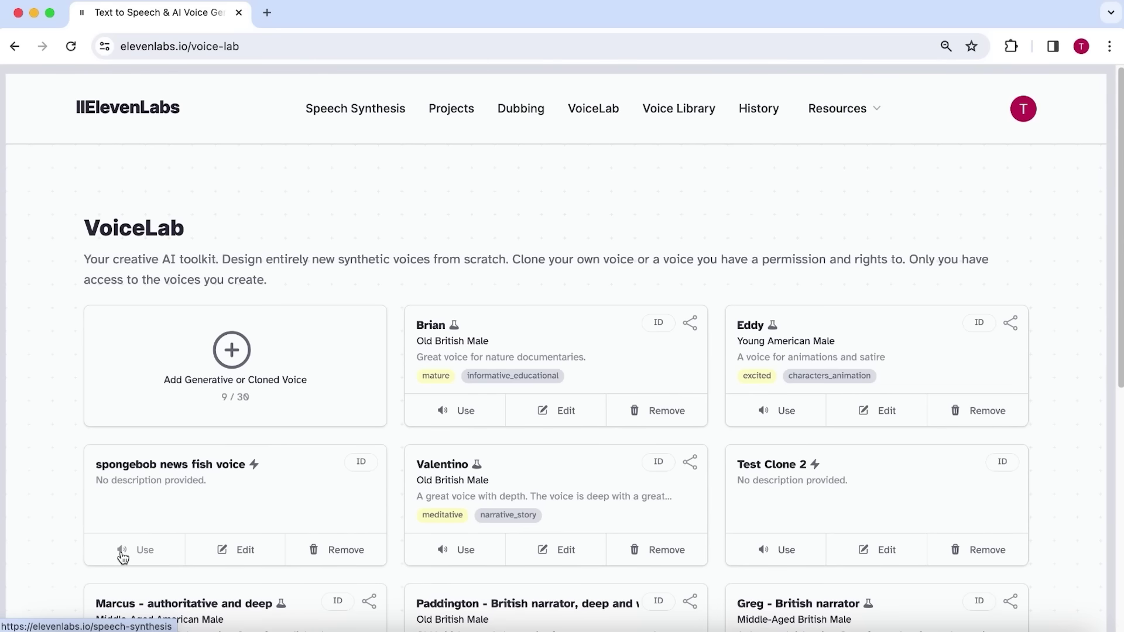
pyautogui.click(124, 554)
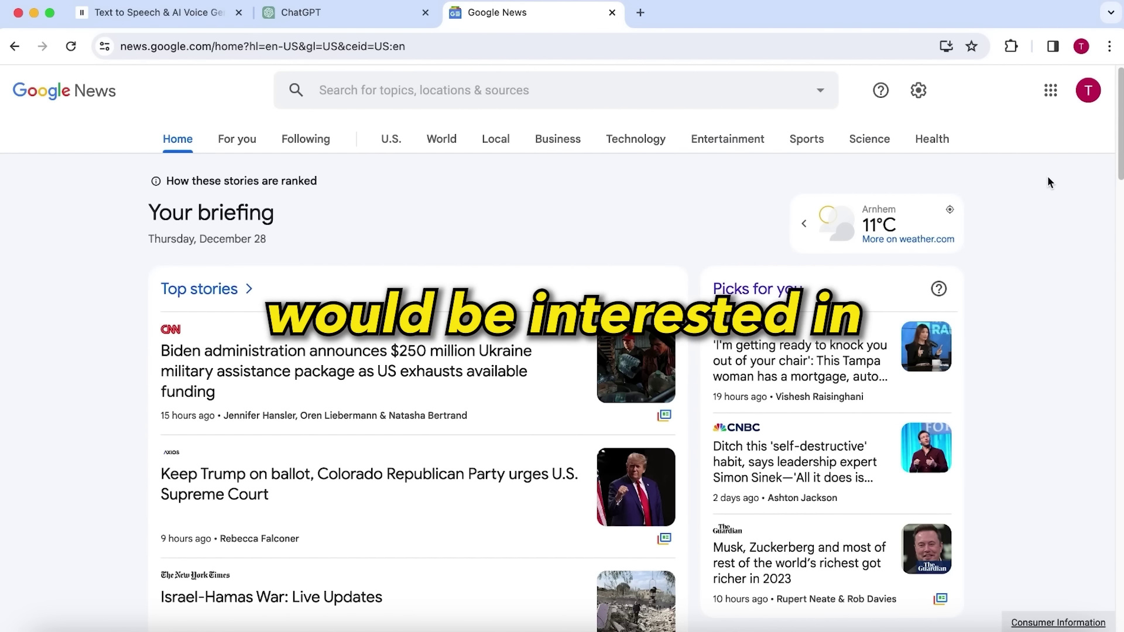
# Step: Open Google News Entertainment and scroll down to the Kevin Hart lawsuit stories
pyautogui.click(733, 143)
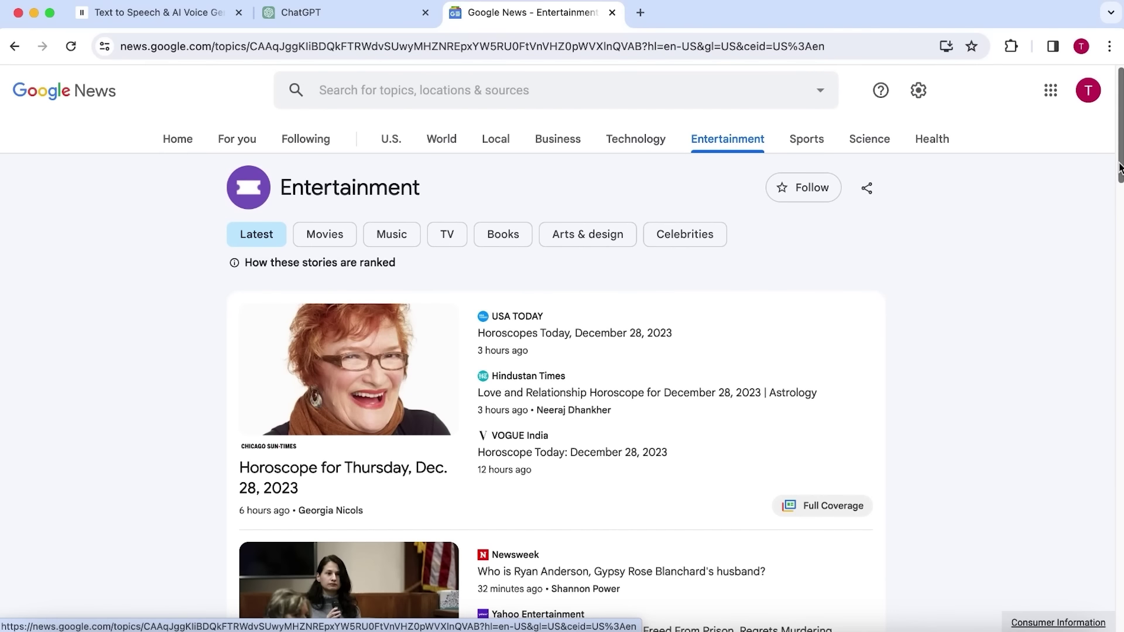
pyautogui.scroll(-2, 1120, 184)
pyautogui.moveTo(1120, 183); pyautogui.dragTo(1119, 224)
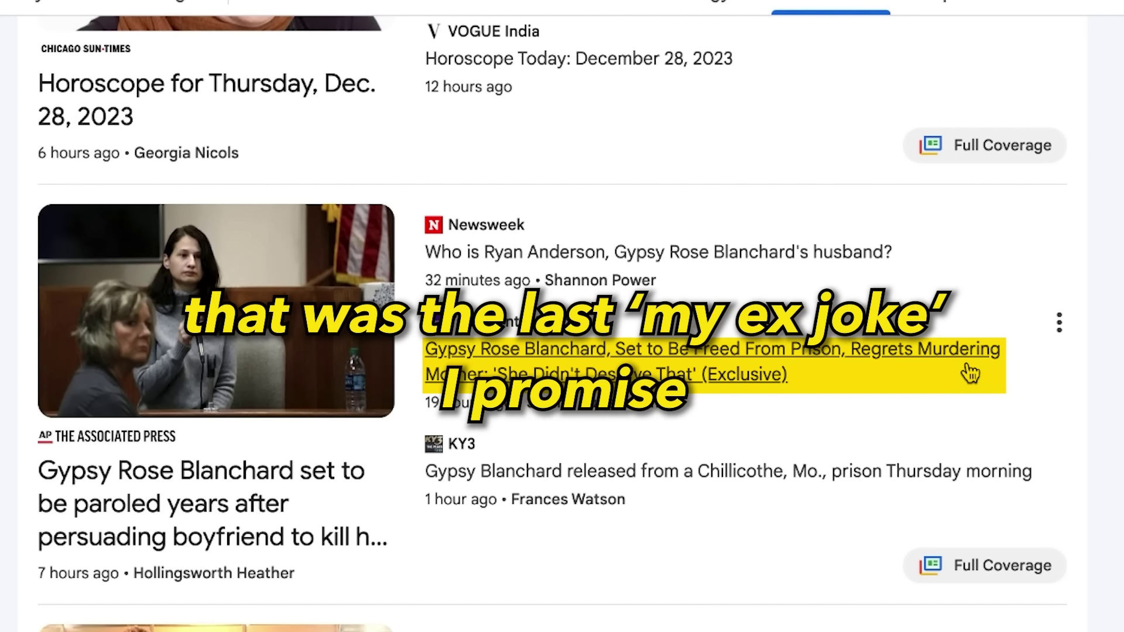
pyautogui.scroll(-10, 970, 372)
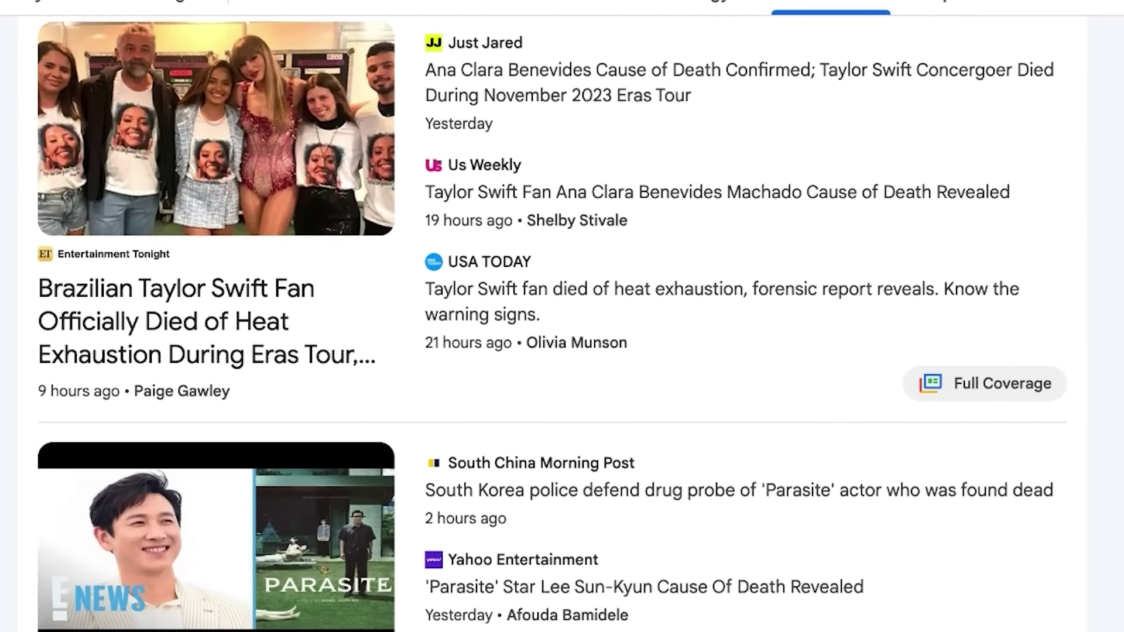
pyautogui.scroll(-12, 562, 323)
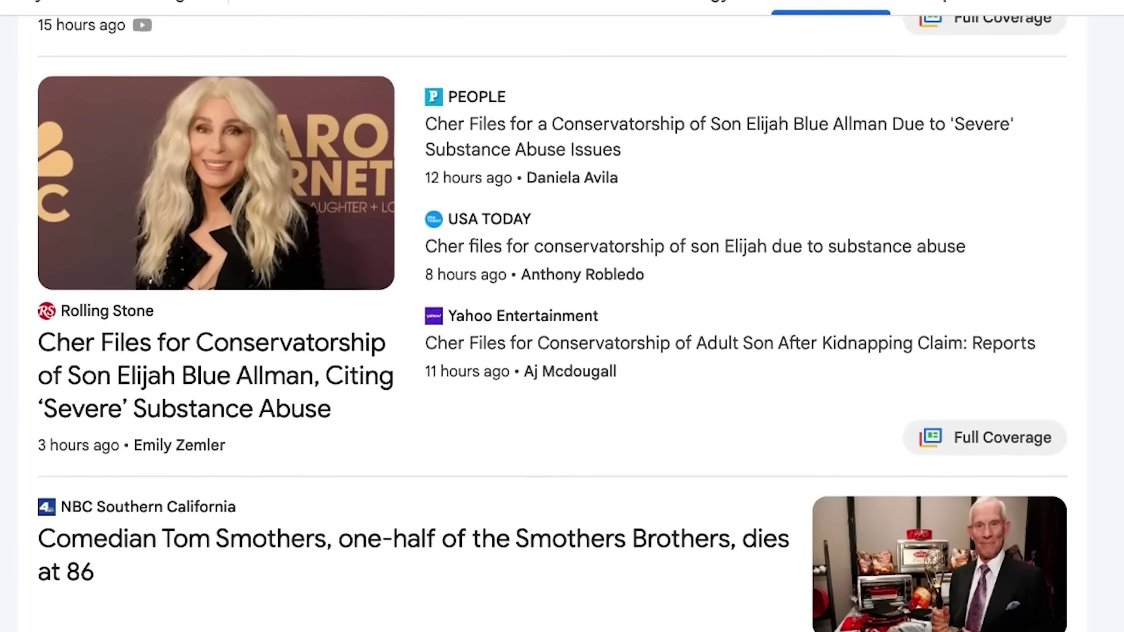
pyautogui.scroll(-7, 562, 323)
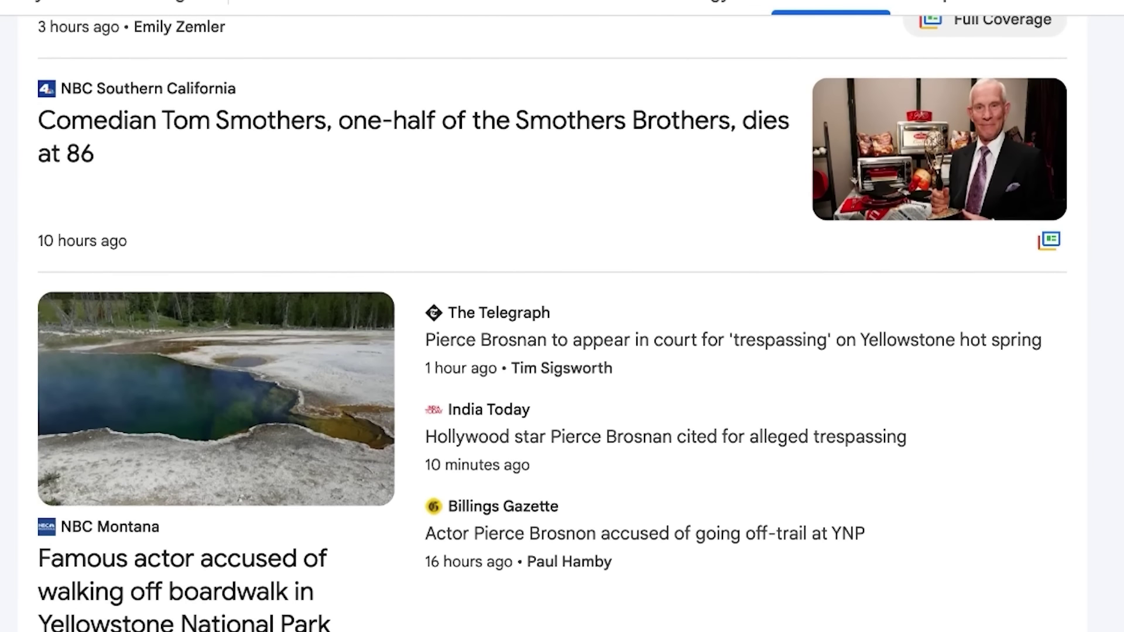
pyautogui.scroll(-6, 562, 323)
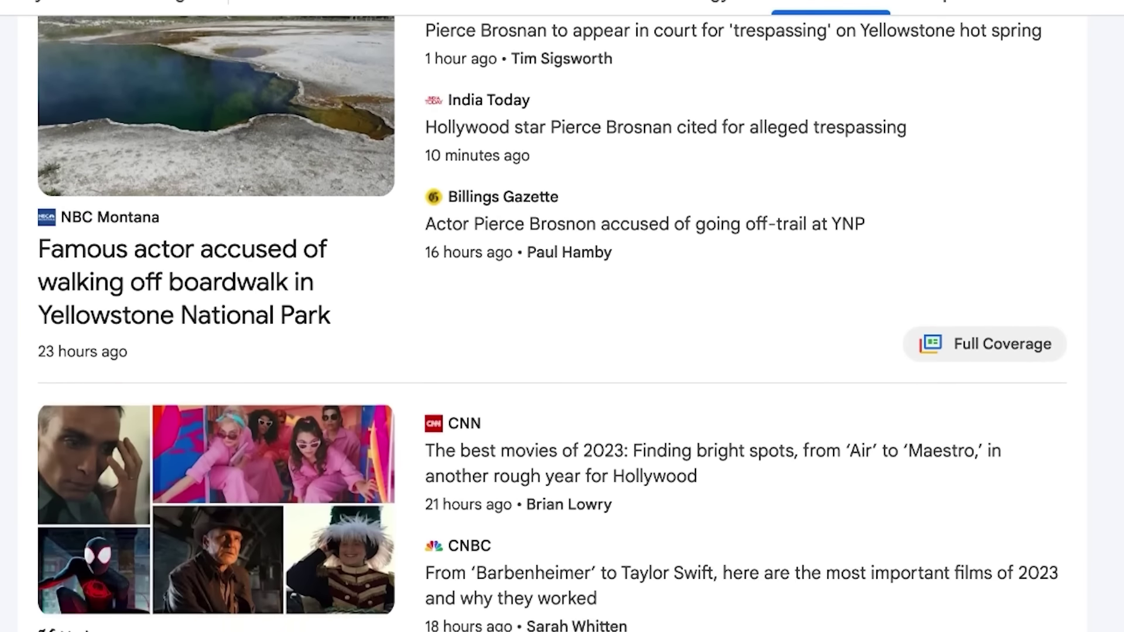
pyautogui.scroll(-12, 562, 323)
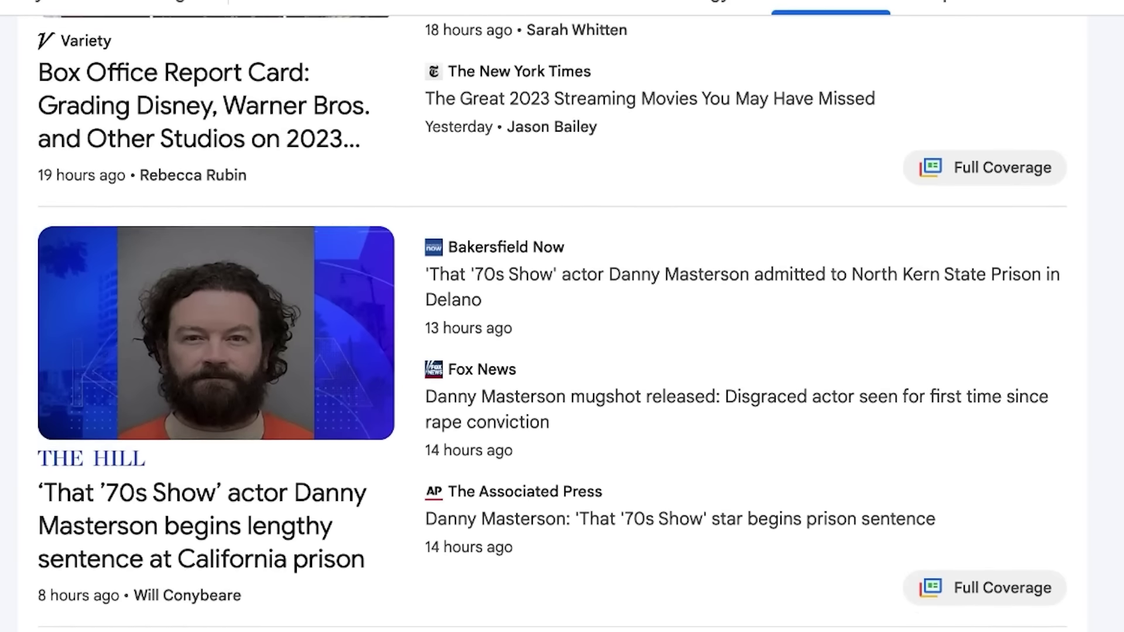
pyautogui.scroll(-3, 562, 323)
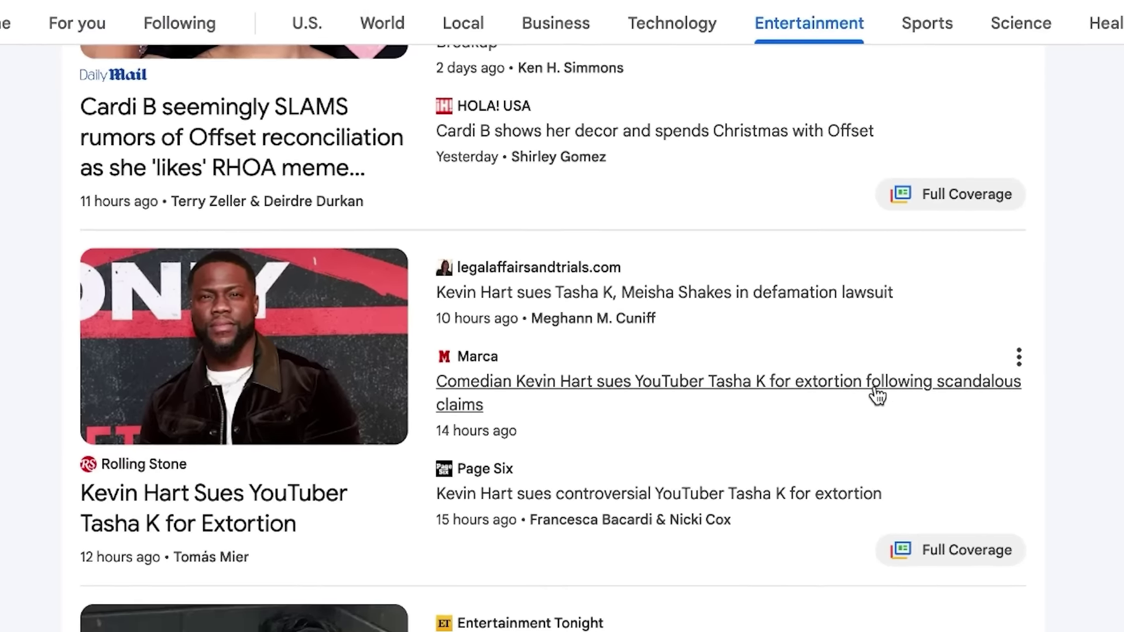
# Step: Open the Marca lawsuit article and send ChatGPT the prompt asking for a dramatic news script
pyautogui.click(871, 387)
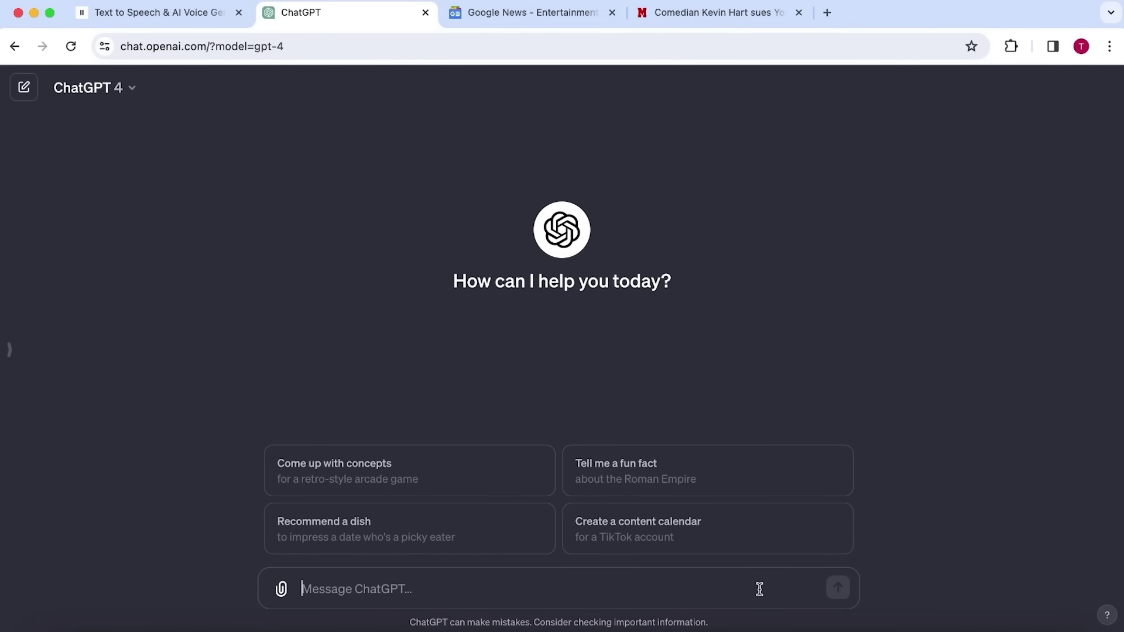
pyautogui.write("I'm going to give you a news article. I want you to summarise this article so it's between 1000 to 1300 characters long. Start with a highly engaging and almost clickbait like hook which is very similar to the original hook of the article. Write the summary in 8th grade english.  It's extremely important that the summary isn't shorter than 1000 characters and not longer than 1300 characters. Pay close attention to this.  Here is the article:")
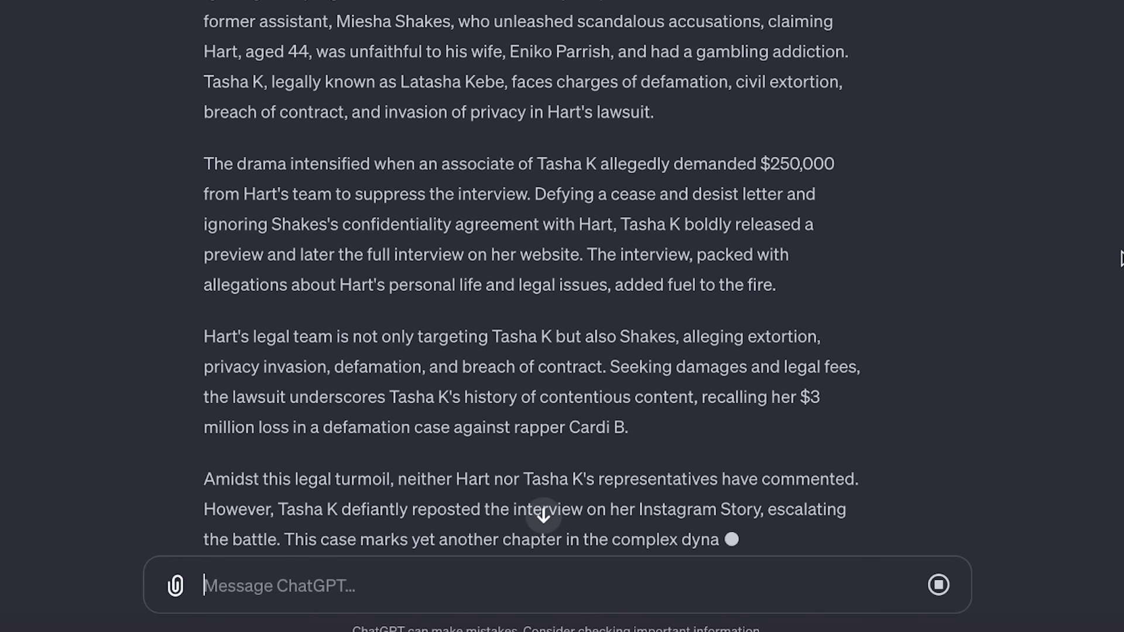
pyautogui.scroll(2, 1120, 258)
# Step: Select ChatGPT's full news script reply and generate the voiceover from it
pyautogui.moveTo(301, 143); pyautogui.dragTo(715, 580)
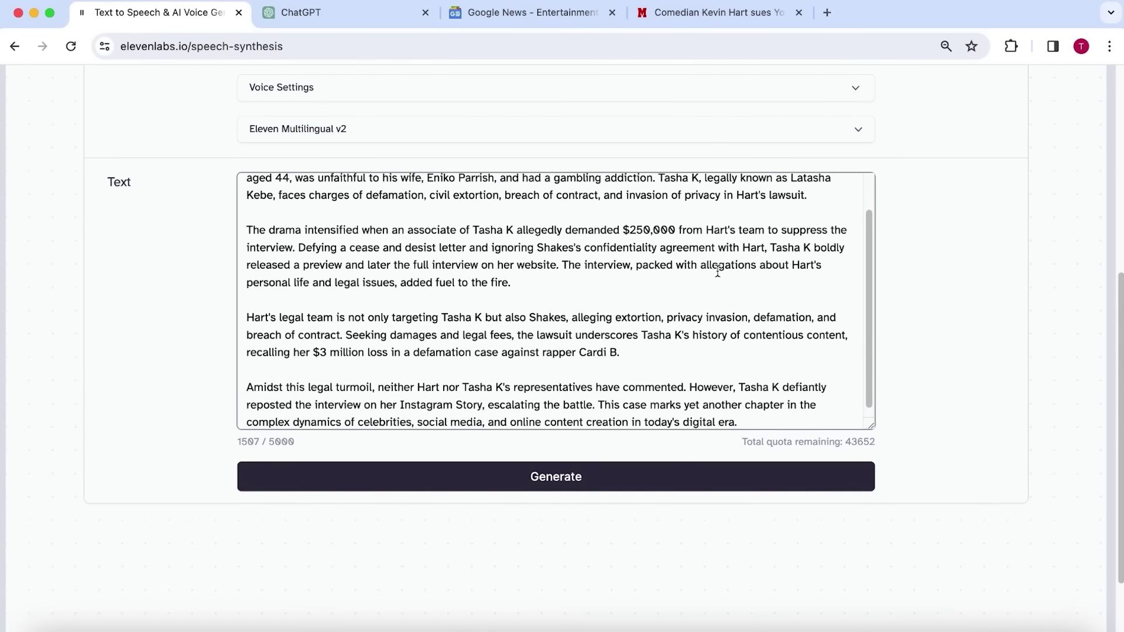
pyautogui.press('super+Return')
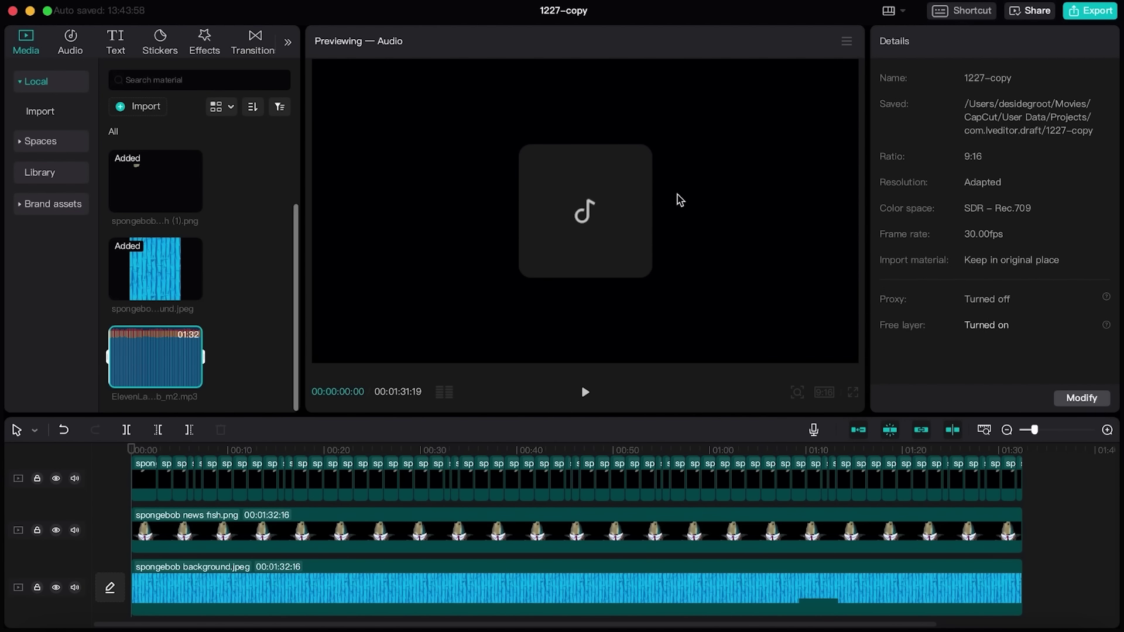
# Step: Place the announcer audio at the start, trim it at 00:00:01:16, and follow it with the ElevenLabs voiceover
pyautogui.moveTo(693, 191); pyautogui.dragTo(243, 351)
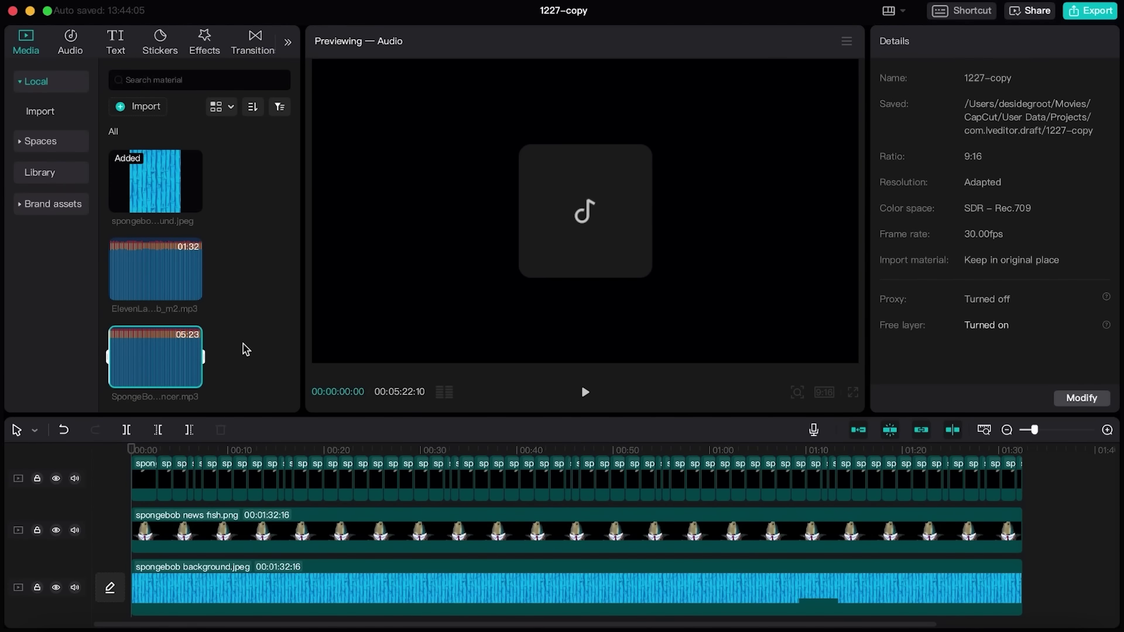
pyautogui.moveTo(237, 464); pyautogui.dragTo(144, 590)
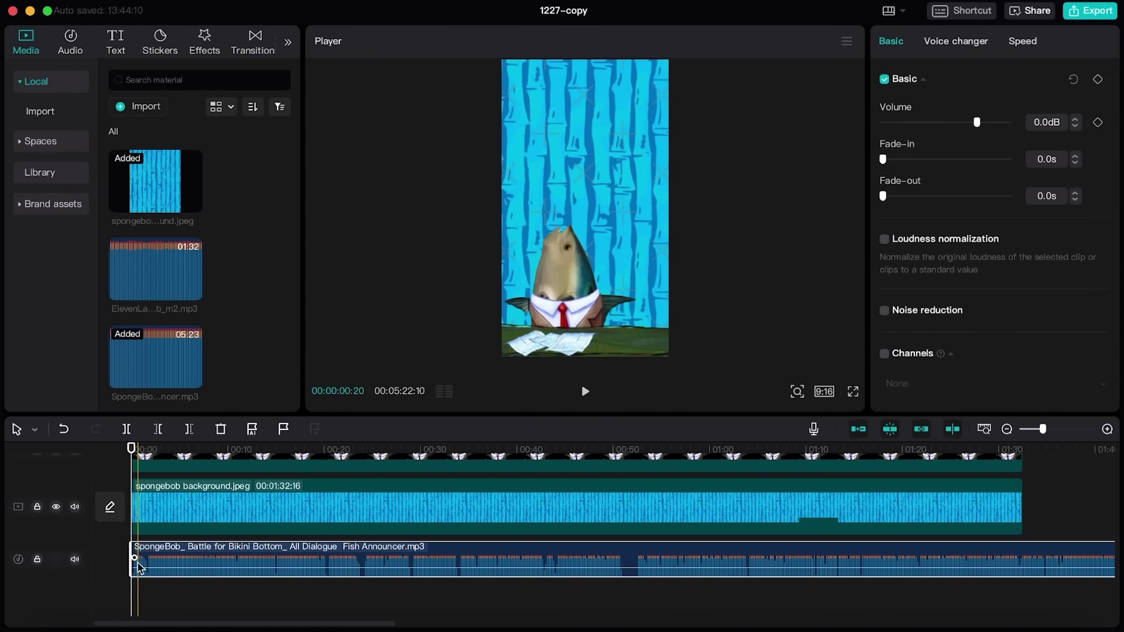
pyautogui.press('b')
pyautogui.scroll(3, 140, 568)
pyautogui.click(251, 559)
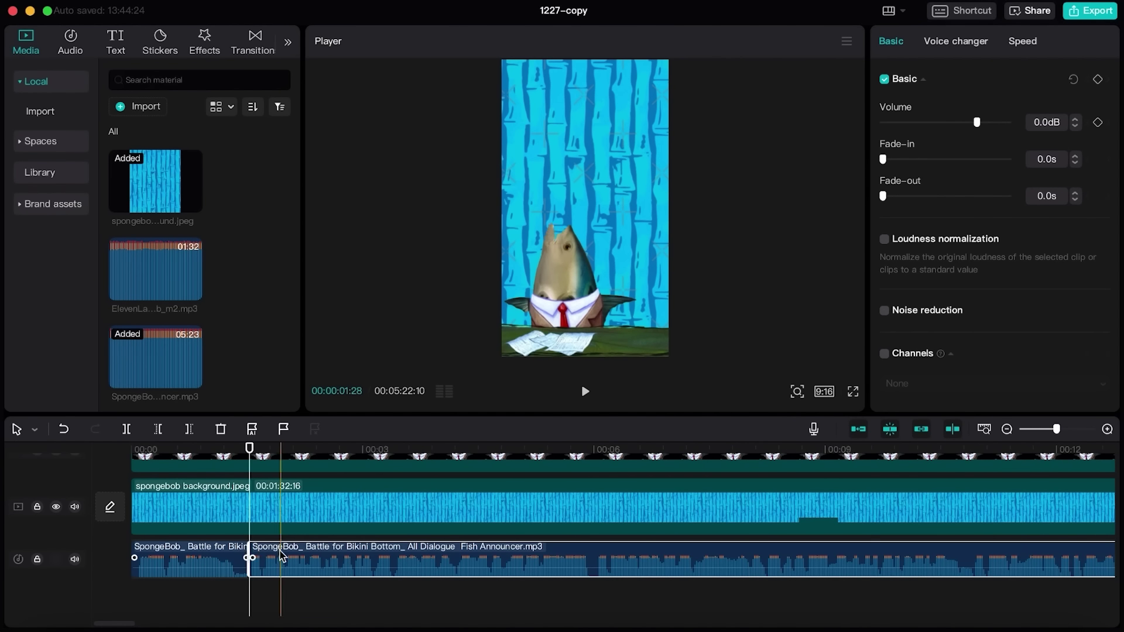
pyautogui.press('Delete')
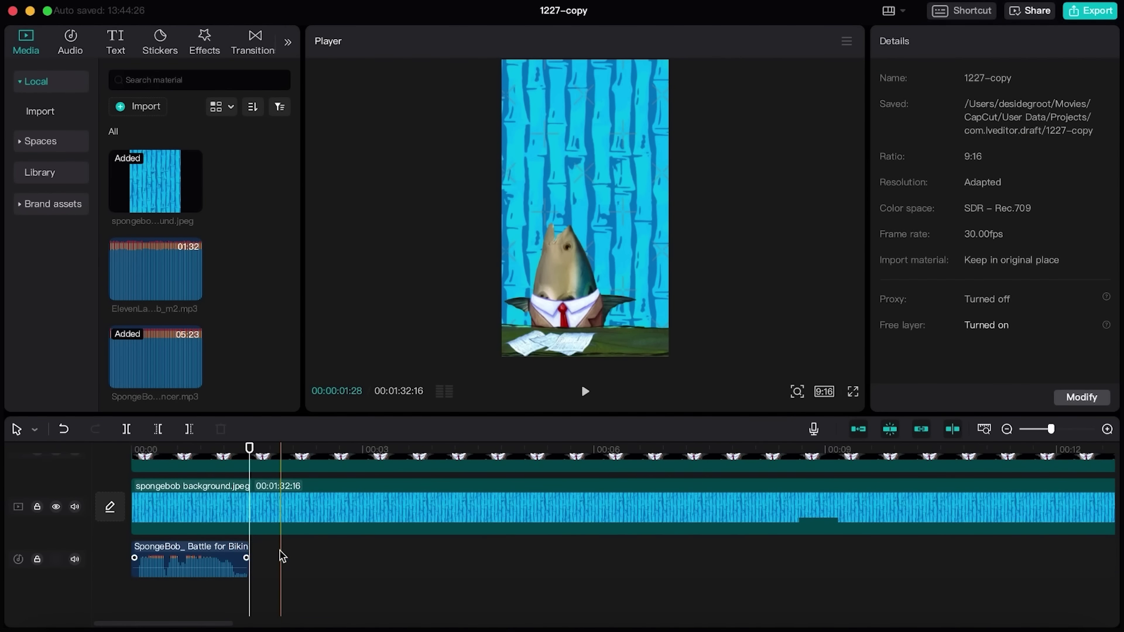
pyautogui.moveTo(282, 557); pyautogui.dragTo(274, 557)
pyautogui.click(139, 460)
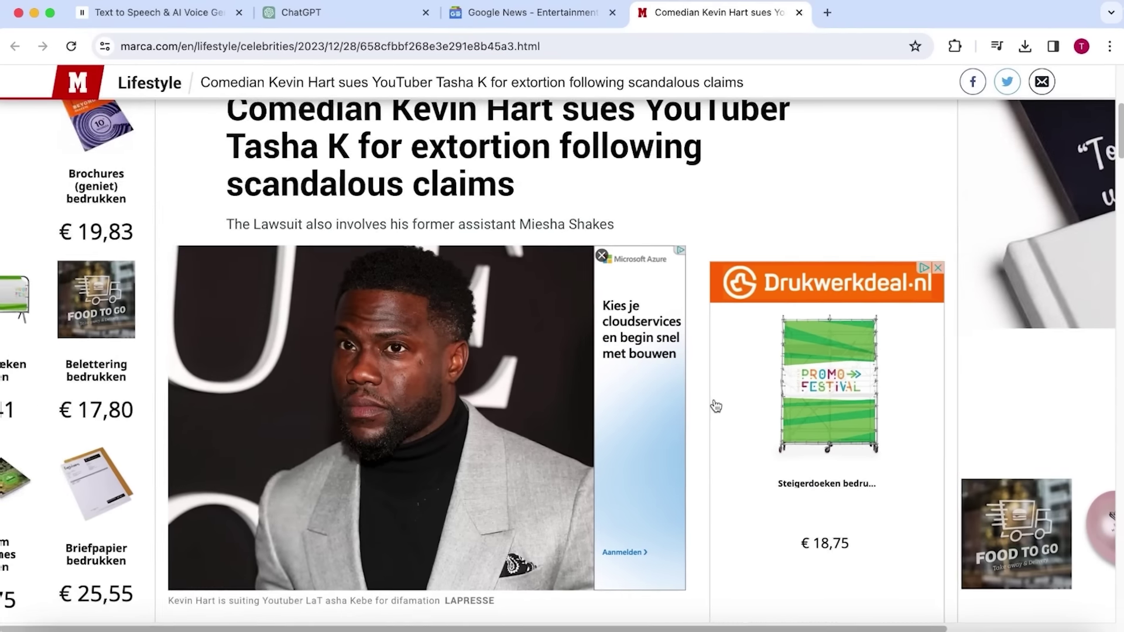
# Step: Save the article's photo as 'Kevin Hart.webp'
pyautogui.rightClick(427, 311)
pyautogui.click(489, 334)
pyautogui.write('K')
pyautogui.write('evin Hart')
pyautogui.press('Return')
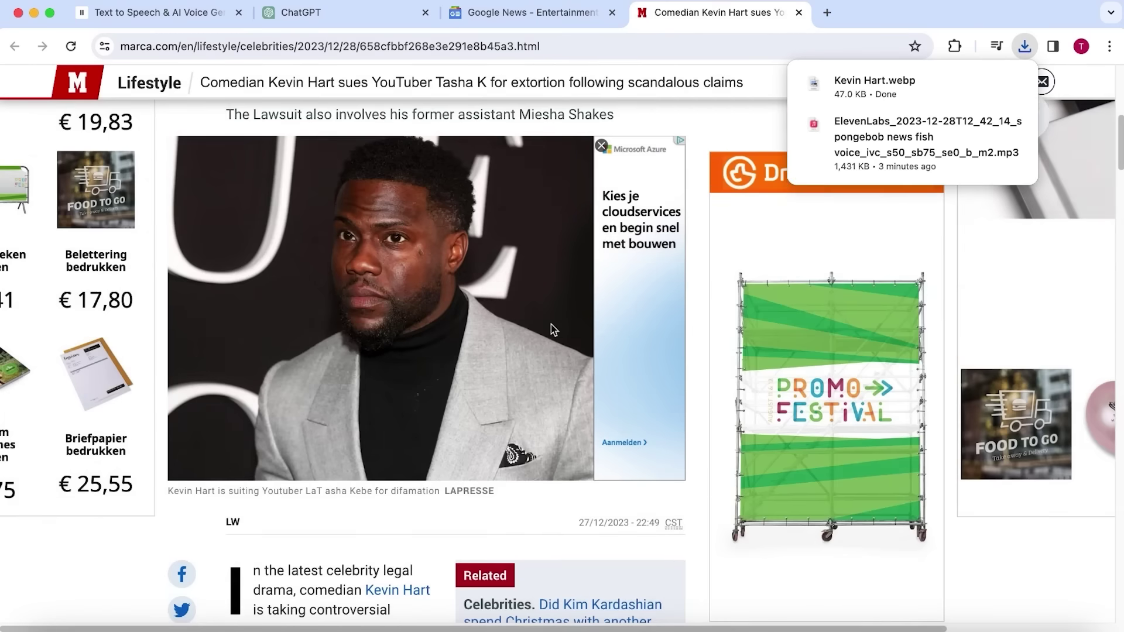
pyautogui.scroll(-5, 535, 276)
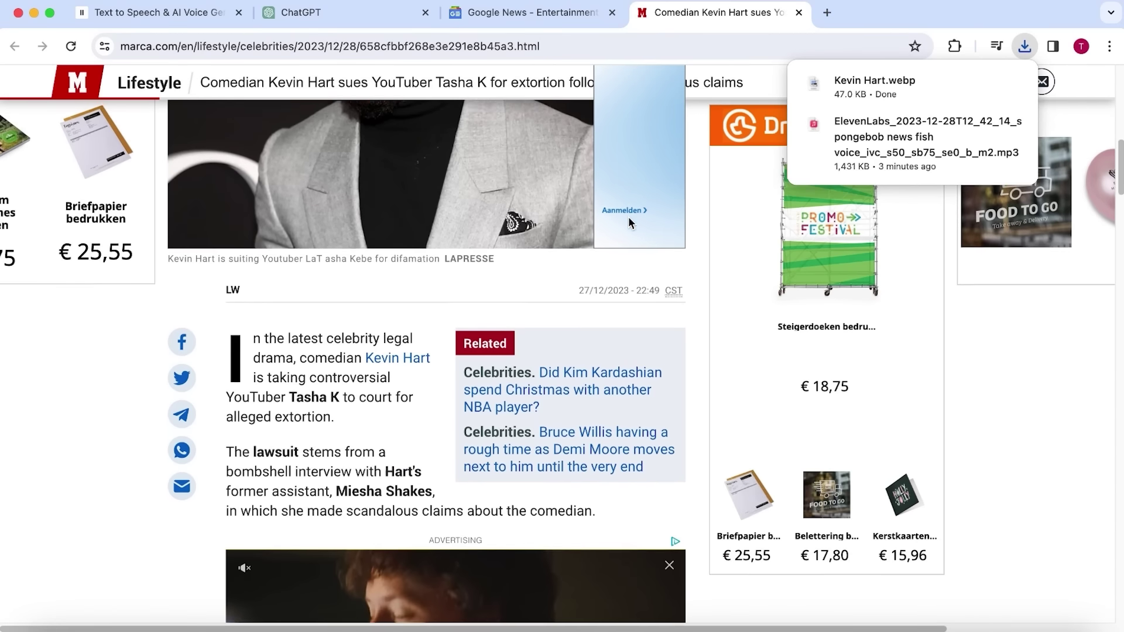
# Step: Search 'youtuber tasha k' in a new tab and show the image results
pyautogui.click(828, 12)
pyautogui.write('youtuber tasha k')
pyautogui.press('Return')
pyautogui.click(146, 151)
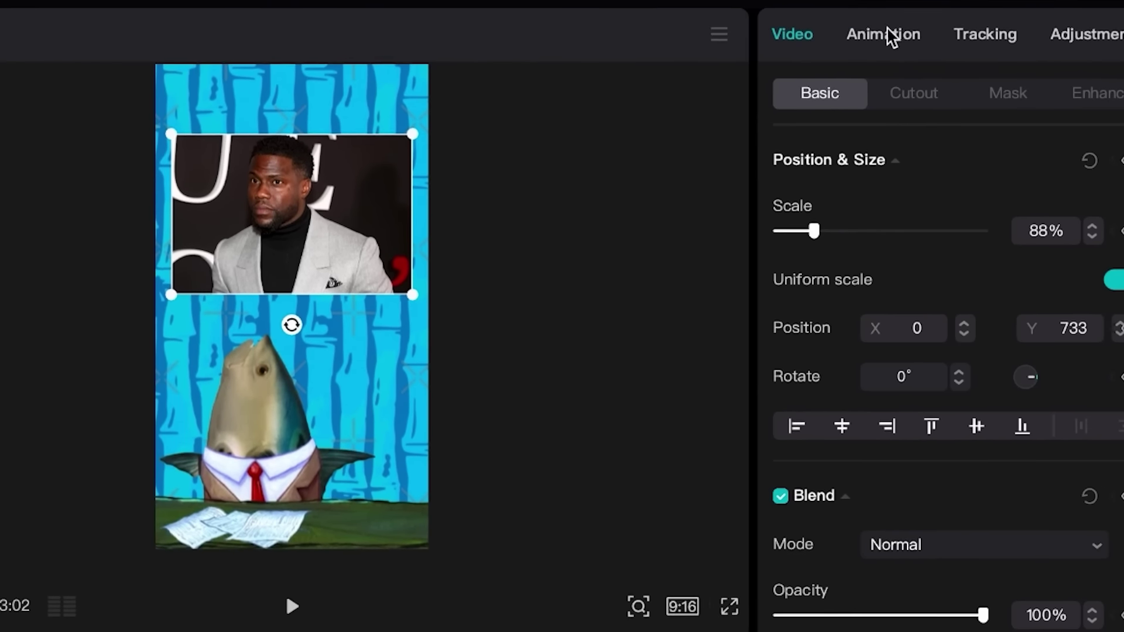
# Step: Give the Kevin Hart photo a Zoom In entrance animation
pyautogui.click(884, 34)
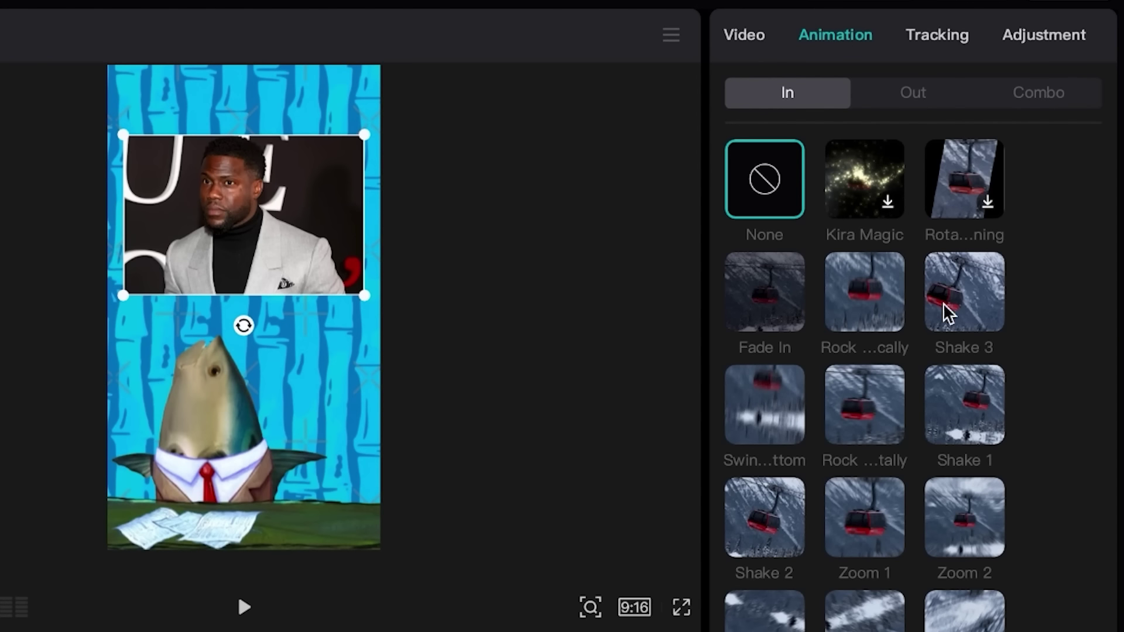
pyautogui.scroll(-3, 995, 439)
pyautogui.click(964, 552)
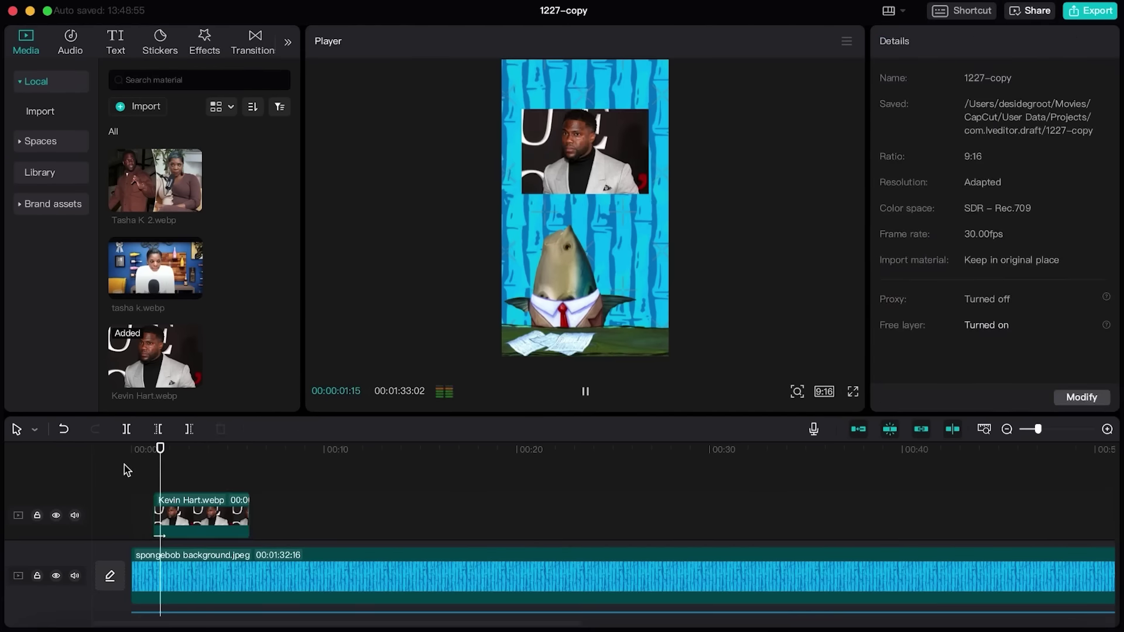
# Step: Place tasha k.webp and Tasha K 2.webp on the timeline after the Kevin Hart photo
pyautogui.moveTo(155, 268); pyautogui.dragTo(234, 506)
pyautogui.press('space')
pyautogui.moveTo(156, 180); pyautogui.dragTo(316, 506)
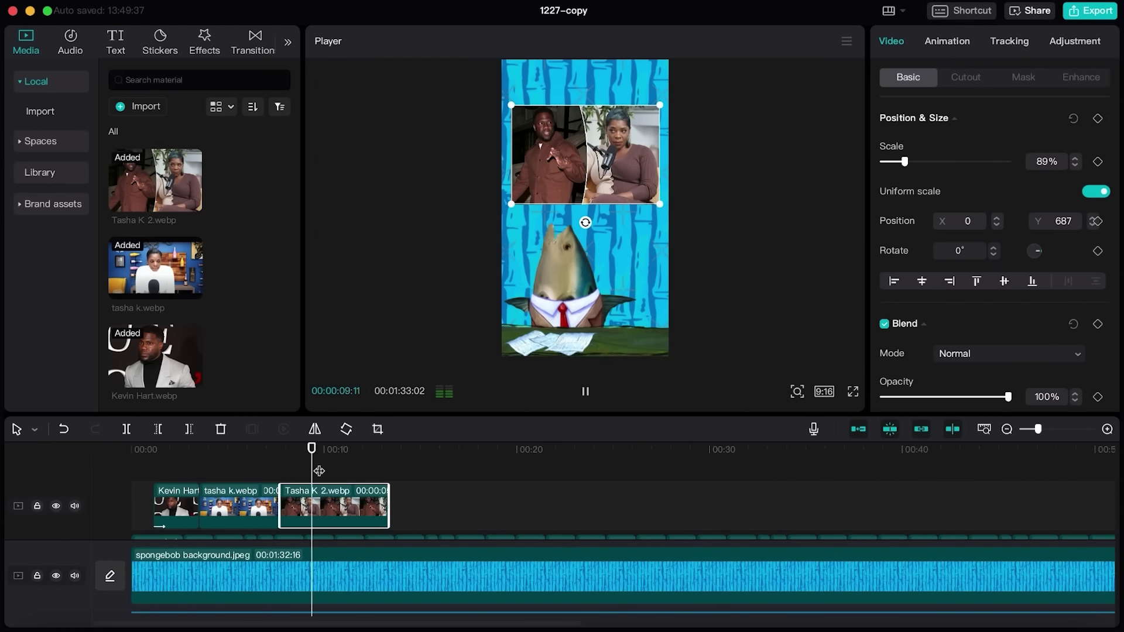
# Step: Export the video titled News Fish 1 as 1080P H.264 mp4 at 30fps
pyautogui.click(410, 509)
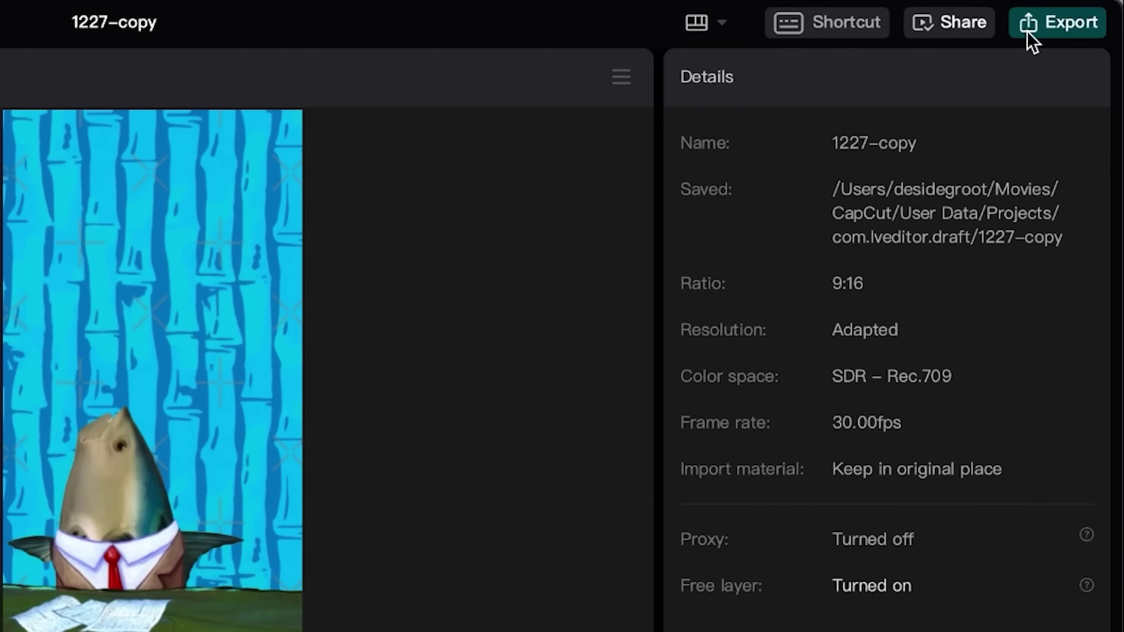
pyautogui.click(1027, 30)
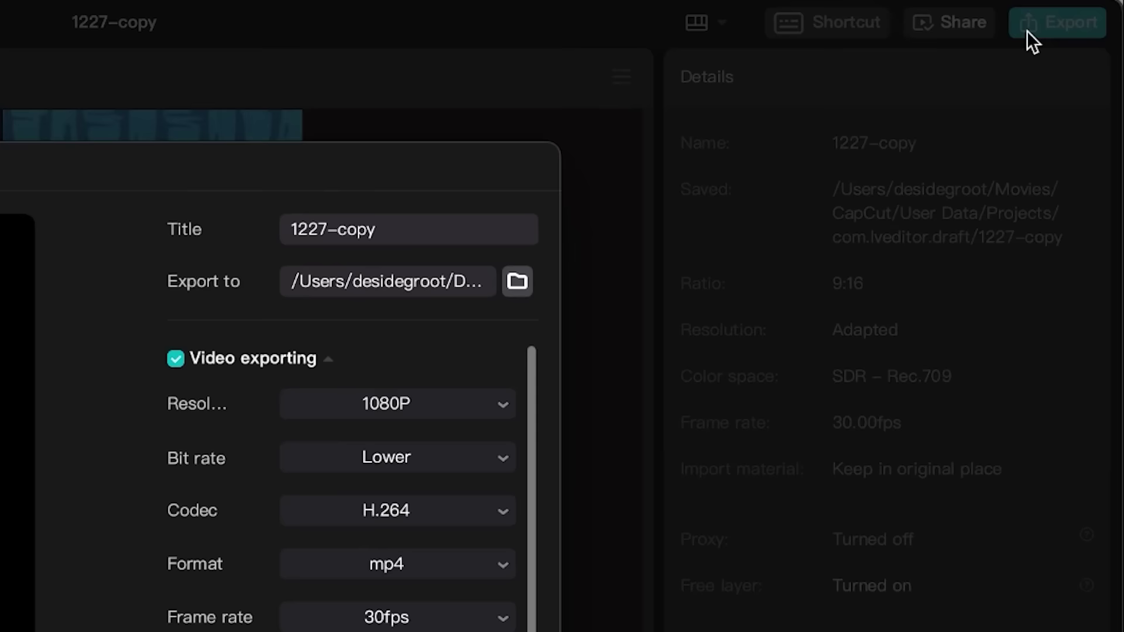
pyautogui.write('News ')
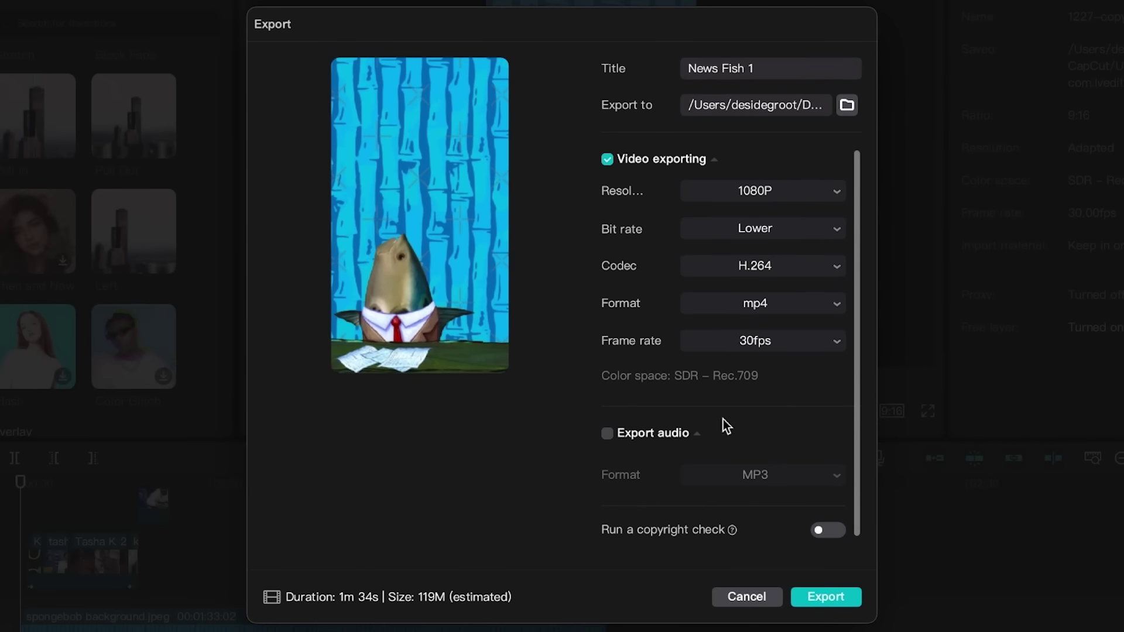
pyautogui.write('Fish 1')
pyautogui.click(814, 597)
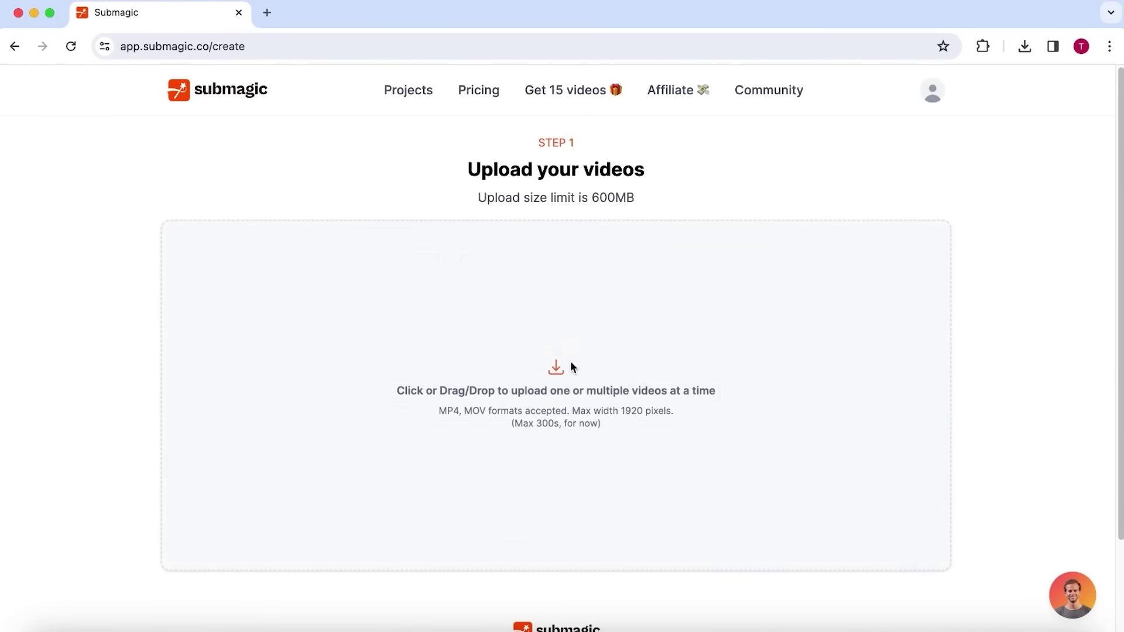
# Step: Upload the News Fish 1 video to Submagic with English captions
pyautogui.moveTo(700, 206); pyautogui.dragTo(571, 368)
pyautogui.click(587, 249)
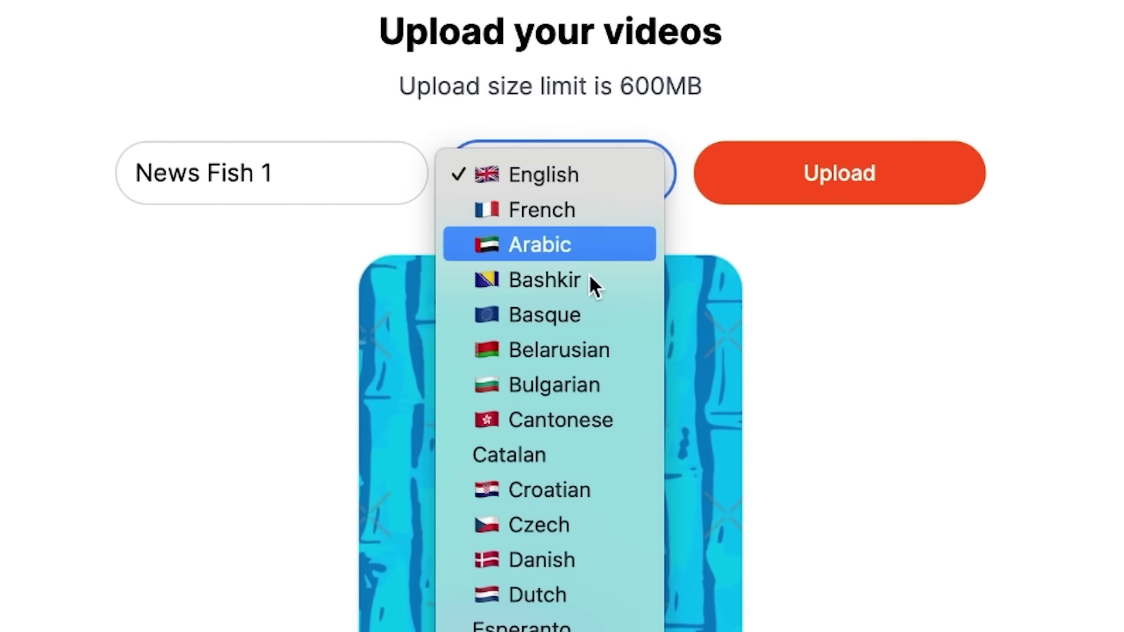
pyautogui.click(572, 247)
pyautogui.click(686, 245)
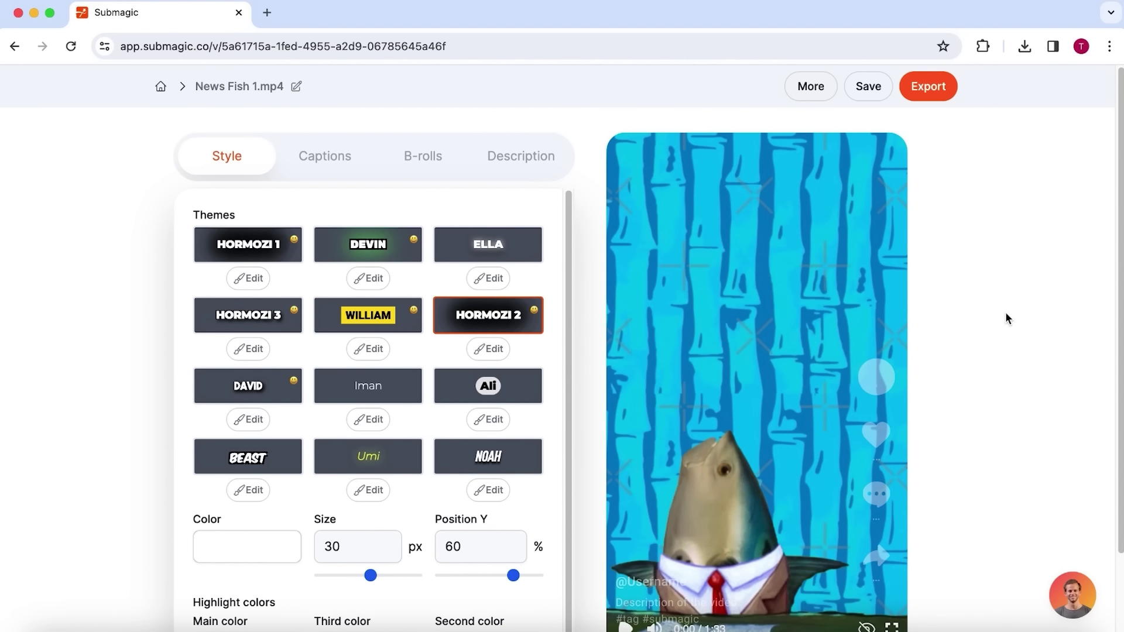
# Step: Preview the HORMOZI 1, DEVIN and ELLA caption themes, then customise ELLA
pyautogui.scroll(-1, 1006, 316)
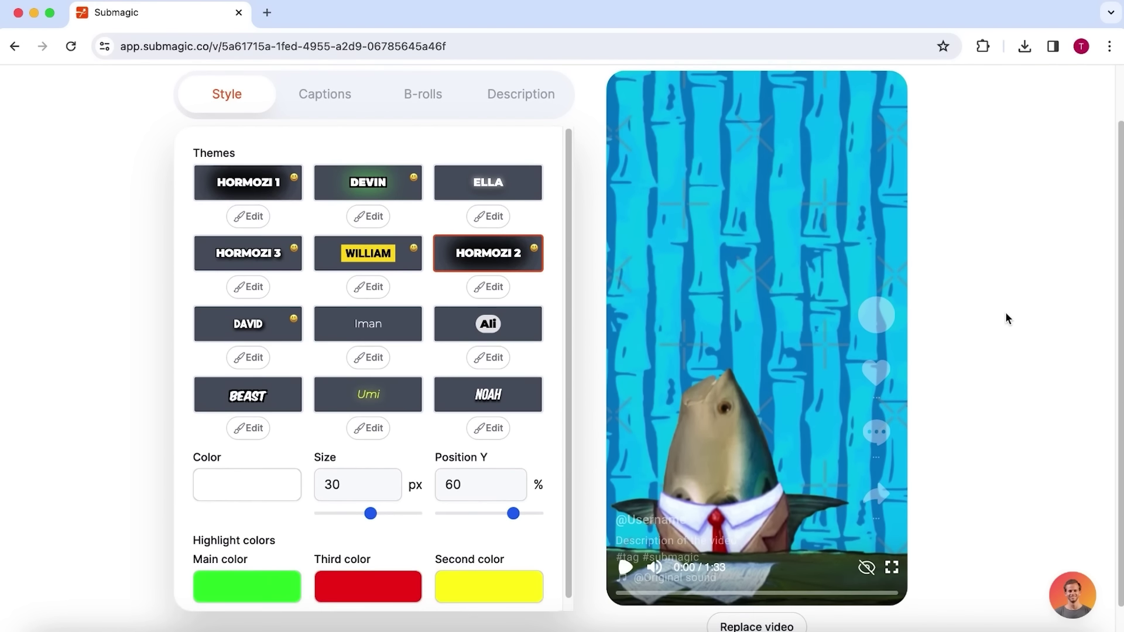
pyautogui.click(626, 568)
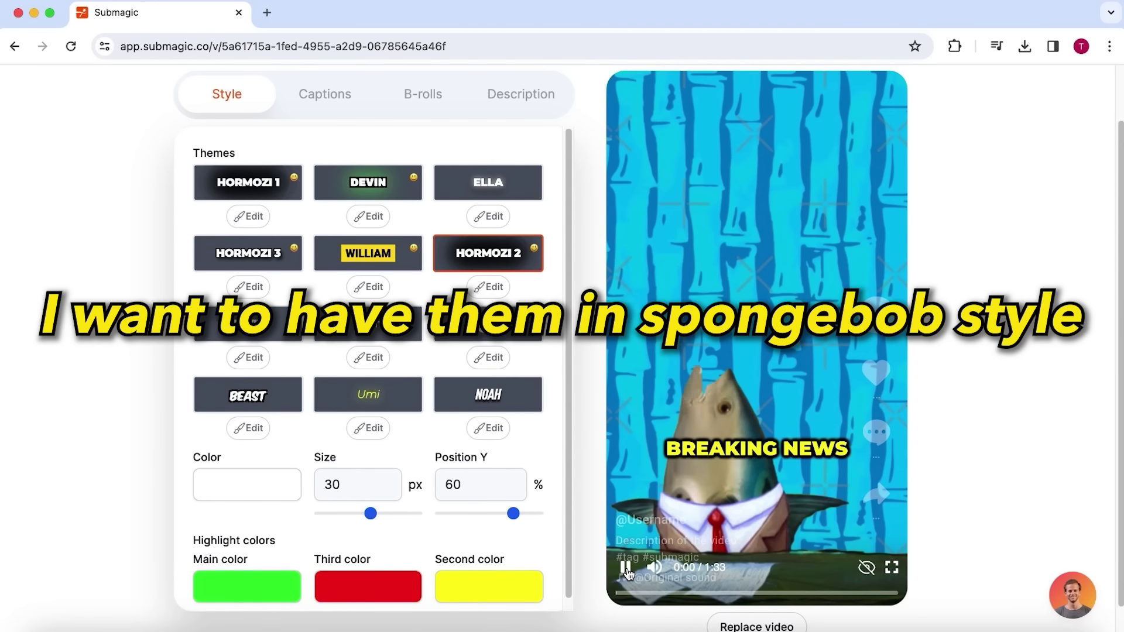
pyautogui.click(252, 194)
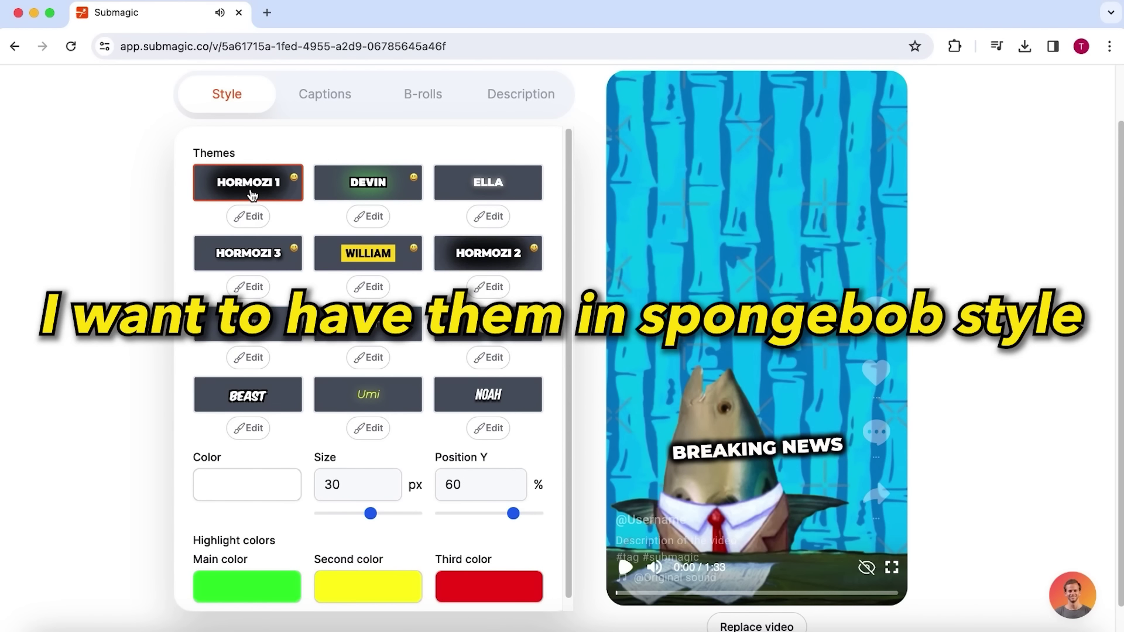
pyautogui.click(374, 193)
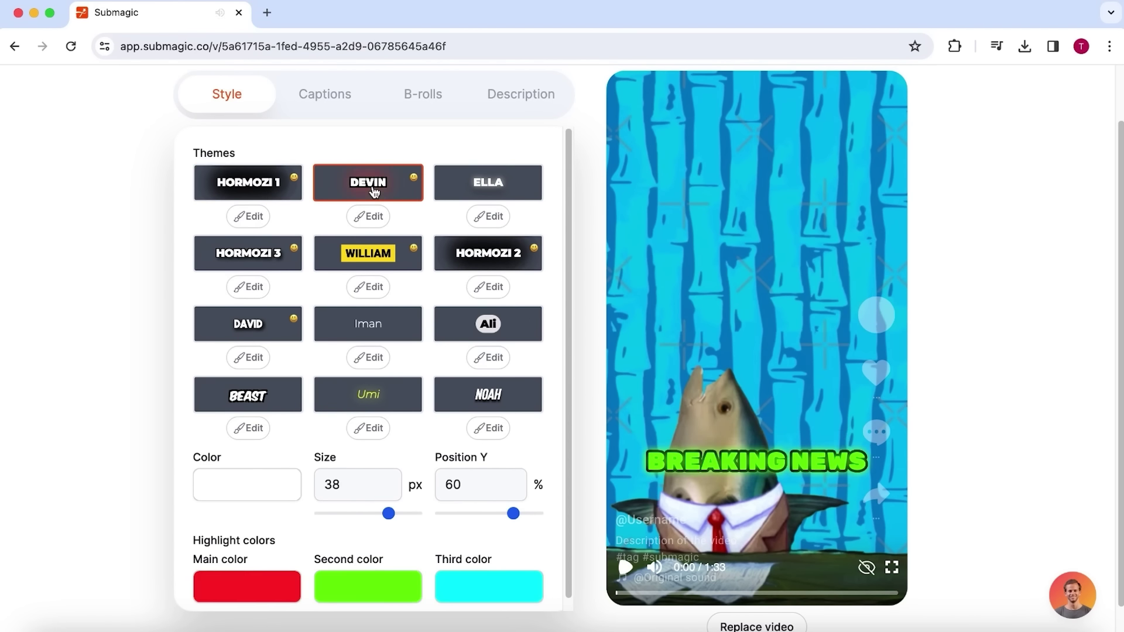
pyautogui.click(625, 568)
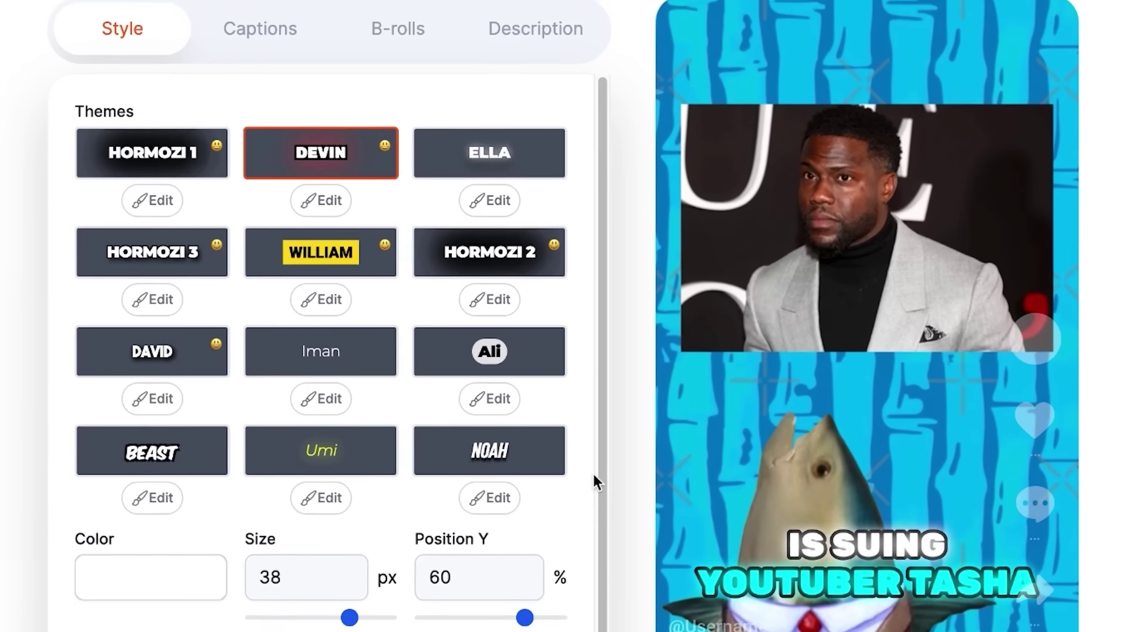
pyautogui.click(493, 193)
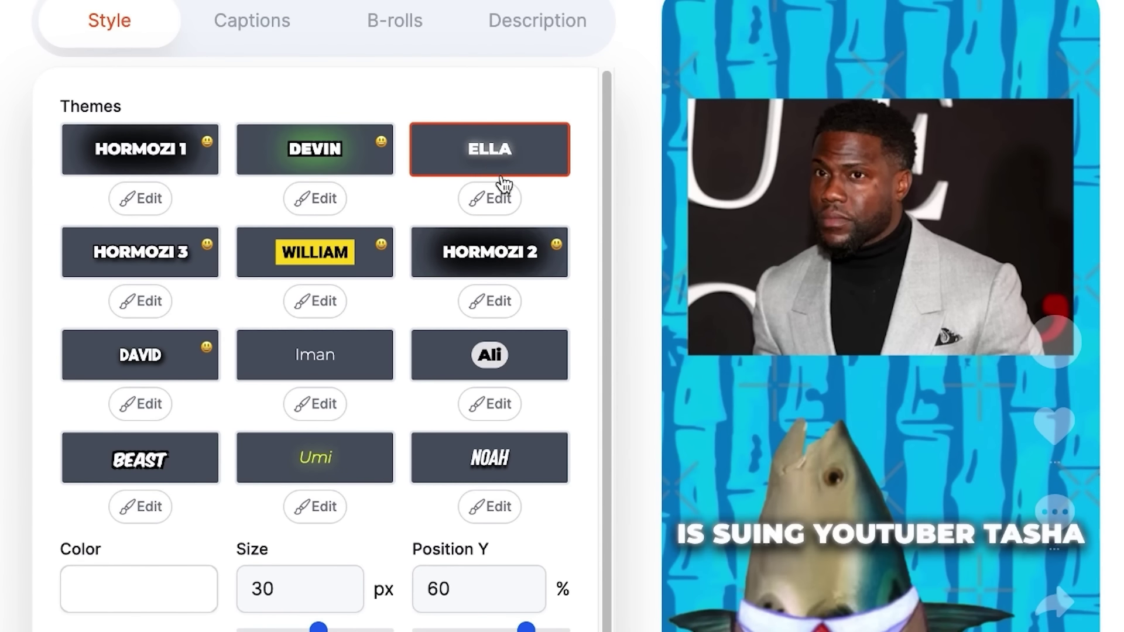
pyautogui.click(508, 205)
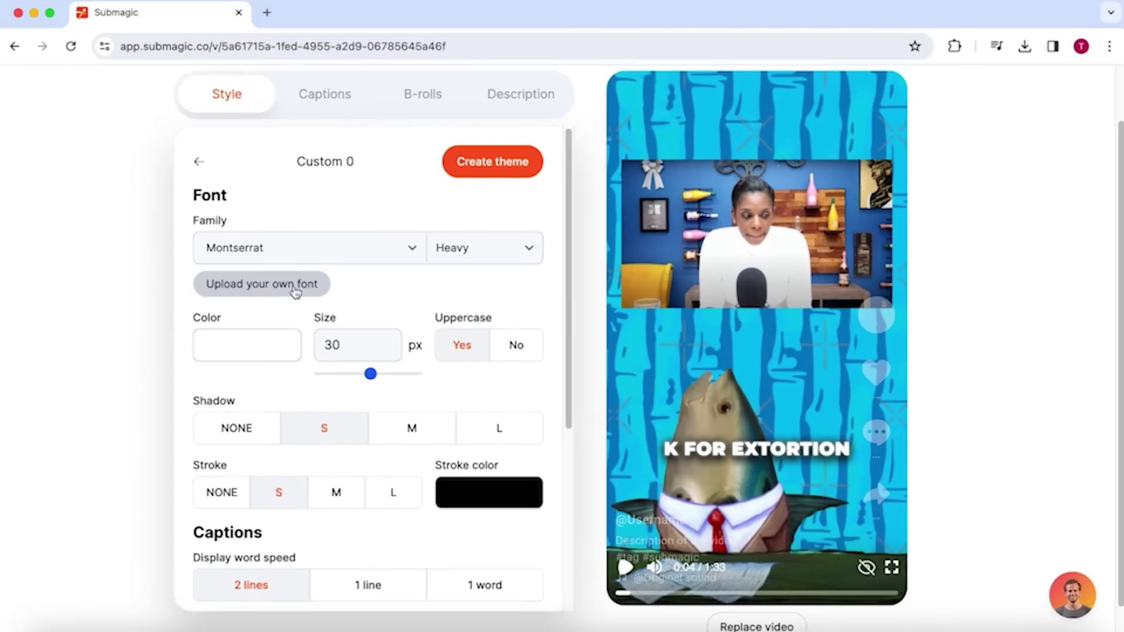
# Step: Search Google for 'spongebob font' in a new tab and open the FontSpace result
pyautogui.press('super+t')
pyautogui.write('spongebob')
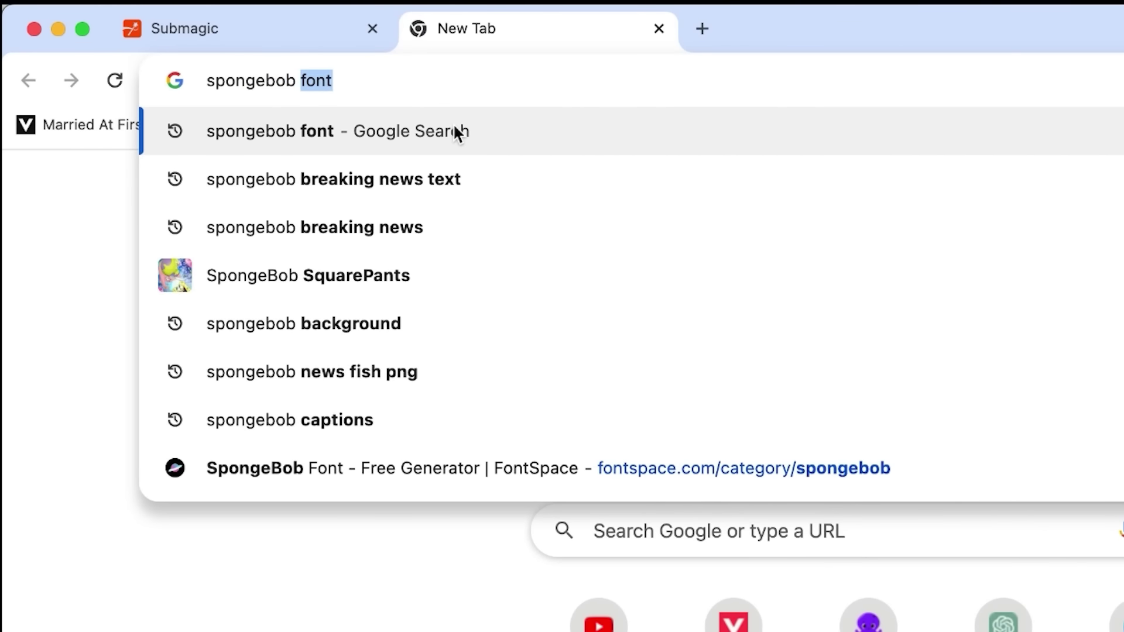
pyautogui.click(456, 132)
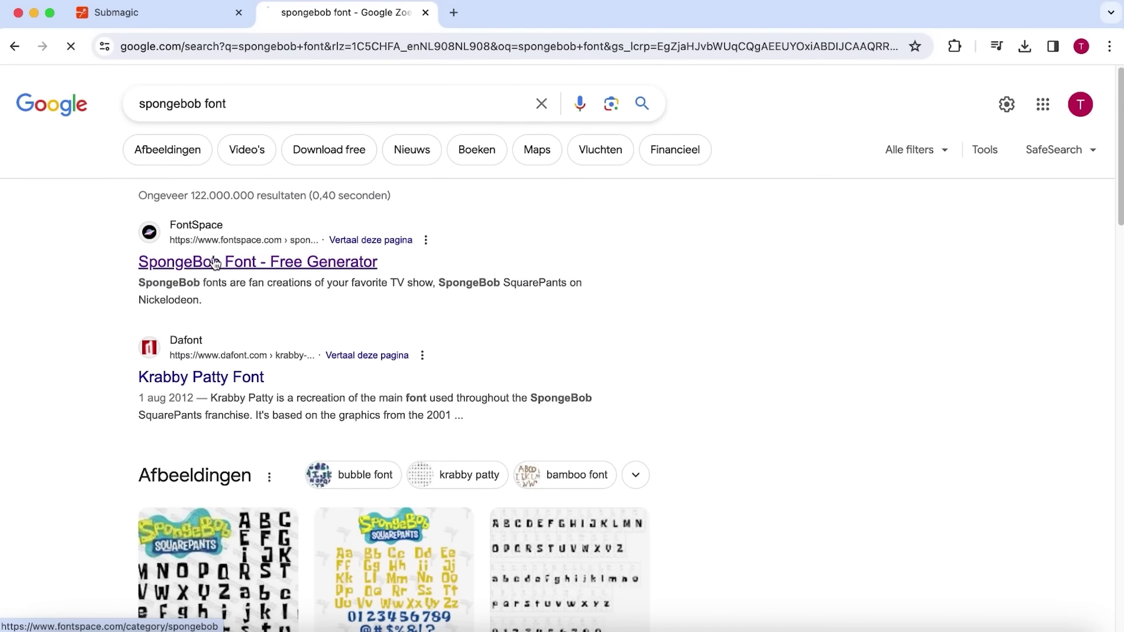
pyautogui.click(215, 262)
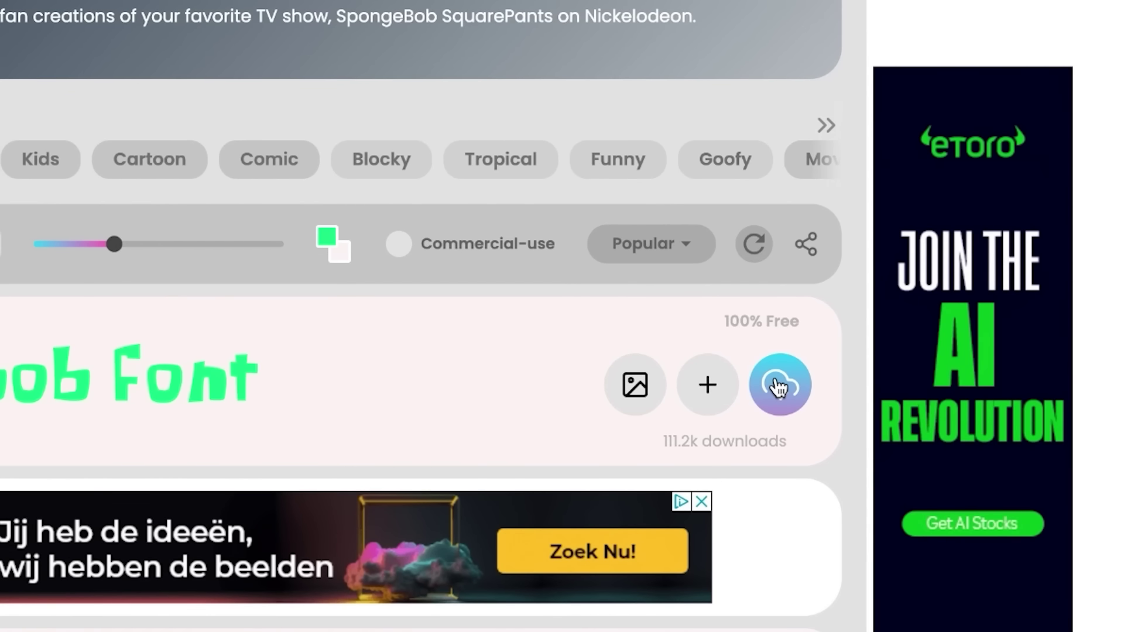
# Step: Download the SpongeBob font, upload it to Submagic, and set the caption font to Spongeboy
pyautogui.click(779, 386)
pyautogui.click(199, 24)
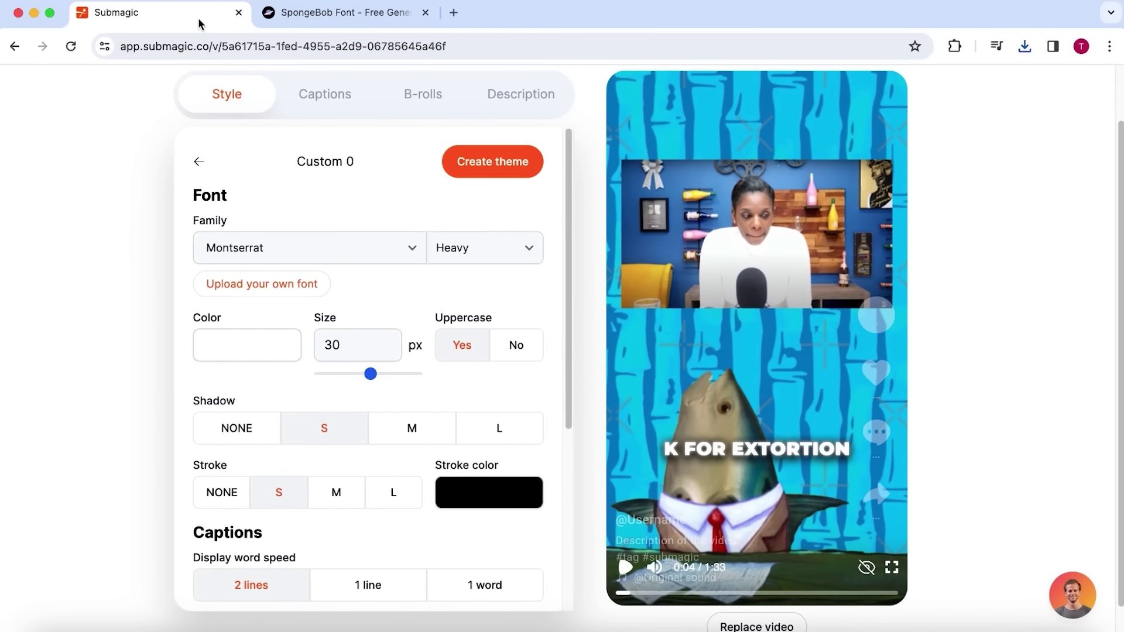
pyautogui.click(272, 291)
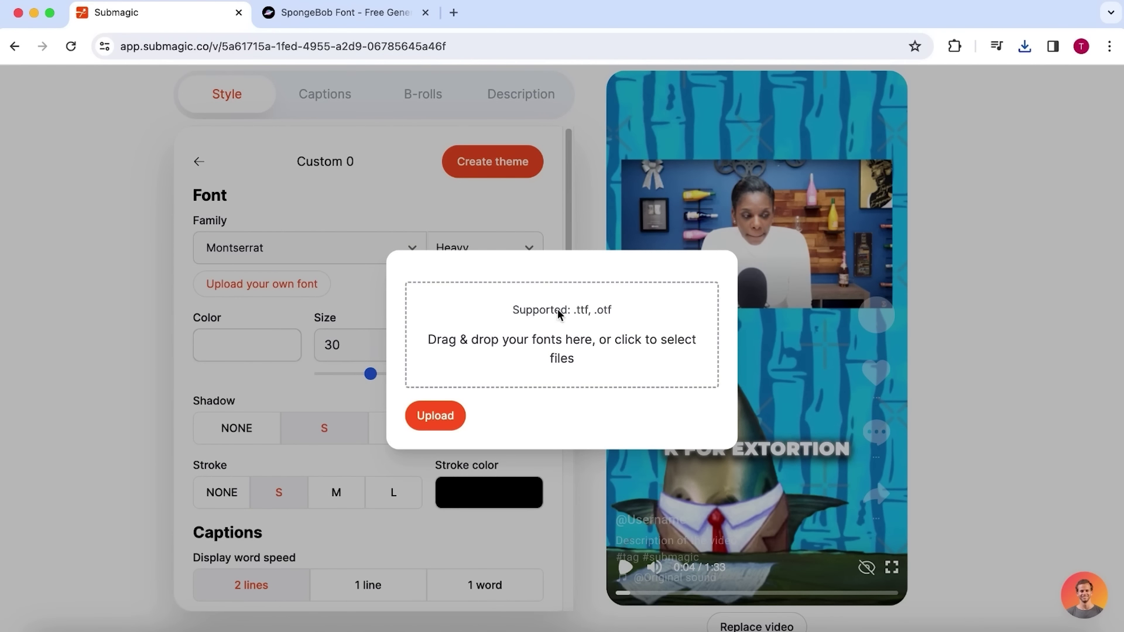
pyautogui.click(436, 416)
pyautogui.click(361, 247)
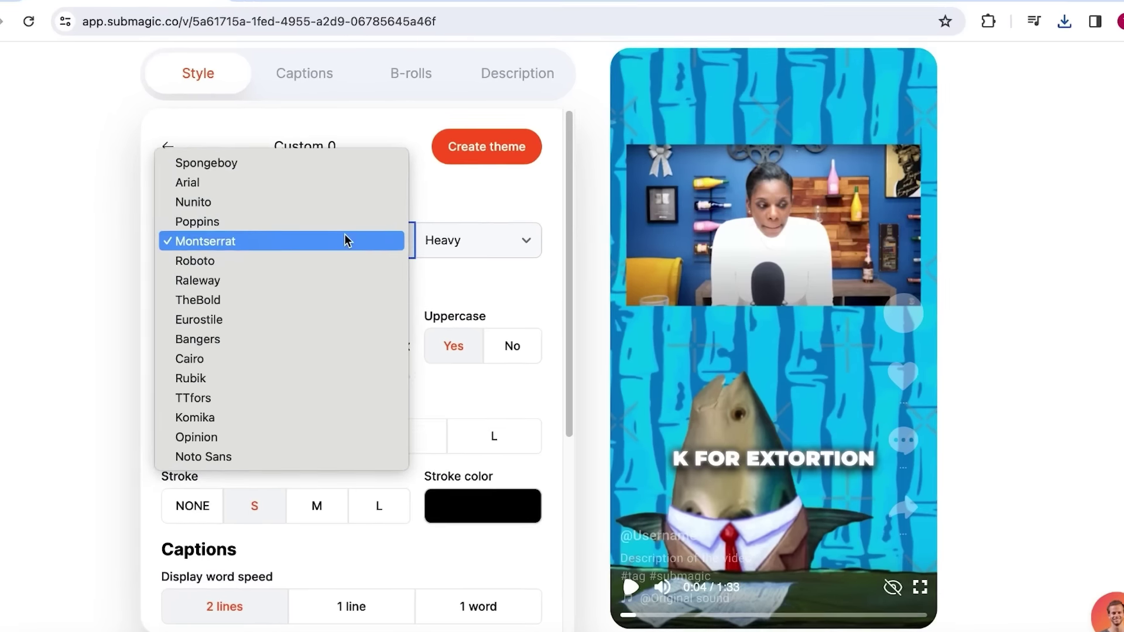
pyautogui.click(206, 163)
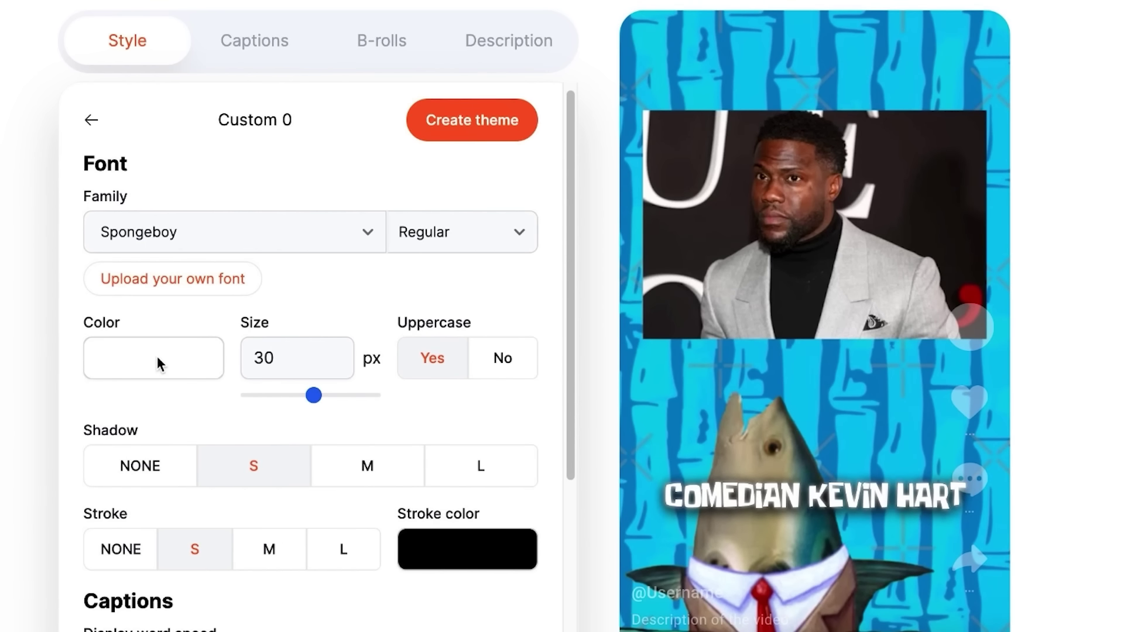
# Step: Make captions green 00FFAB with no shadow and a medium dark green outline
pyautogui.click(156, 360)
pyautogui.click(566, 318)
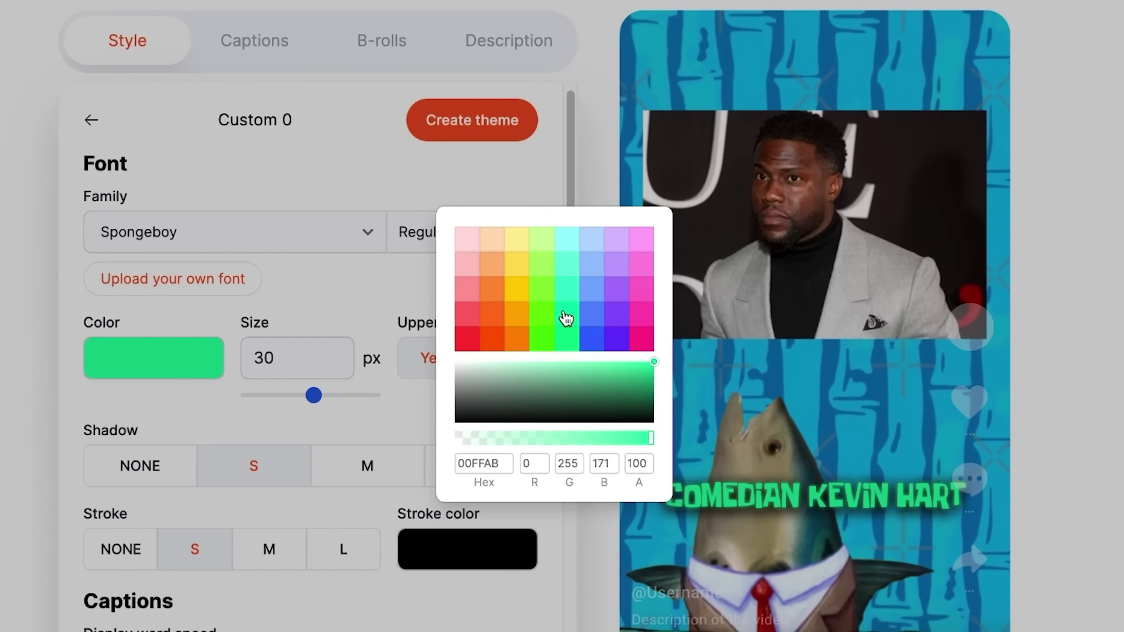
pyautogui.click(358, 428)
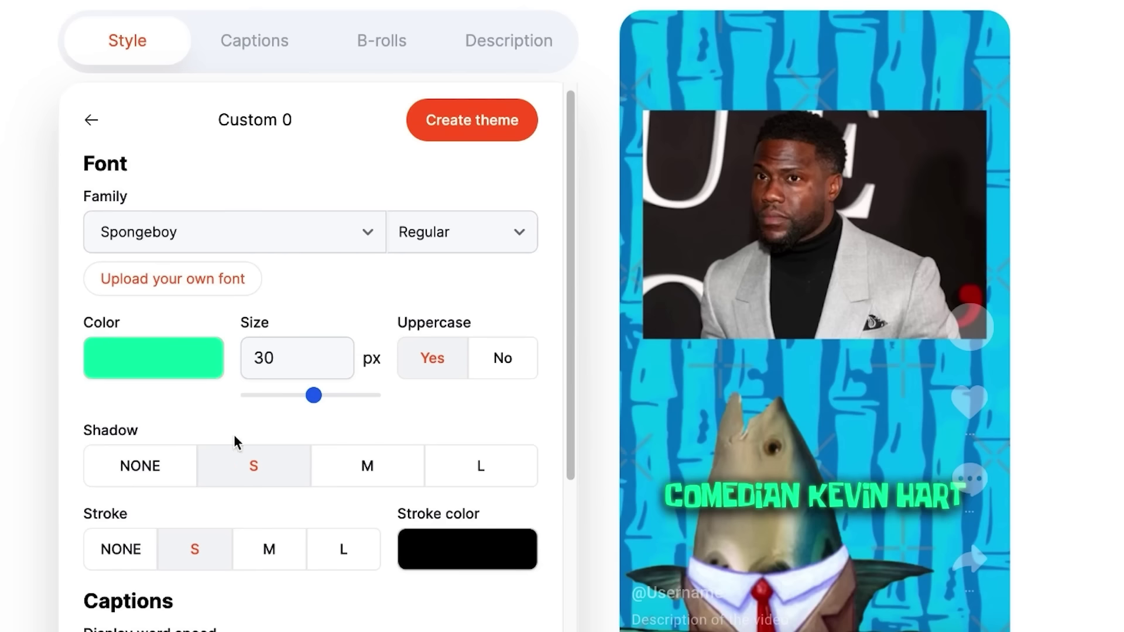
pyautogui.click(117, 472)
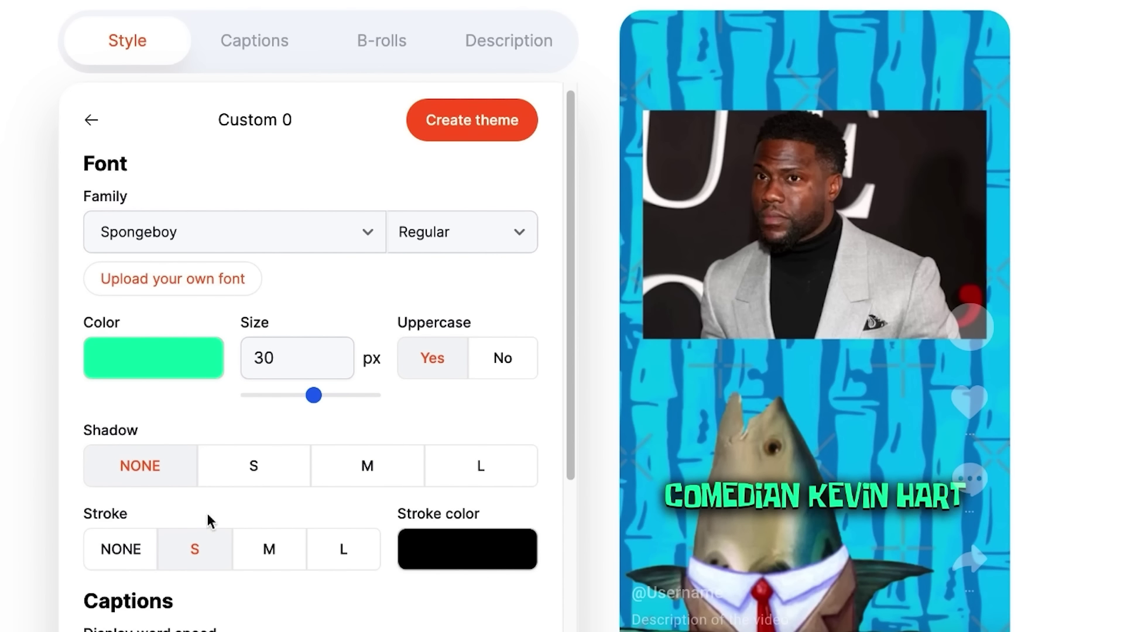
pyautogui.click(265, 559)
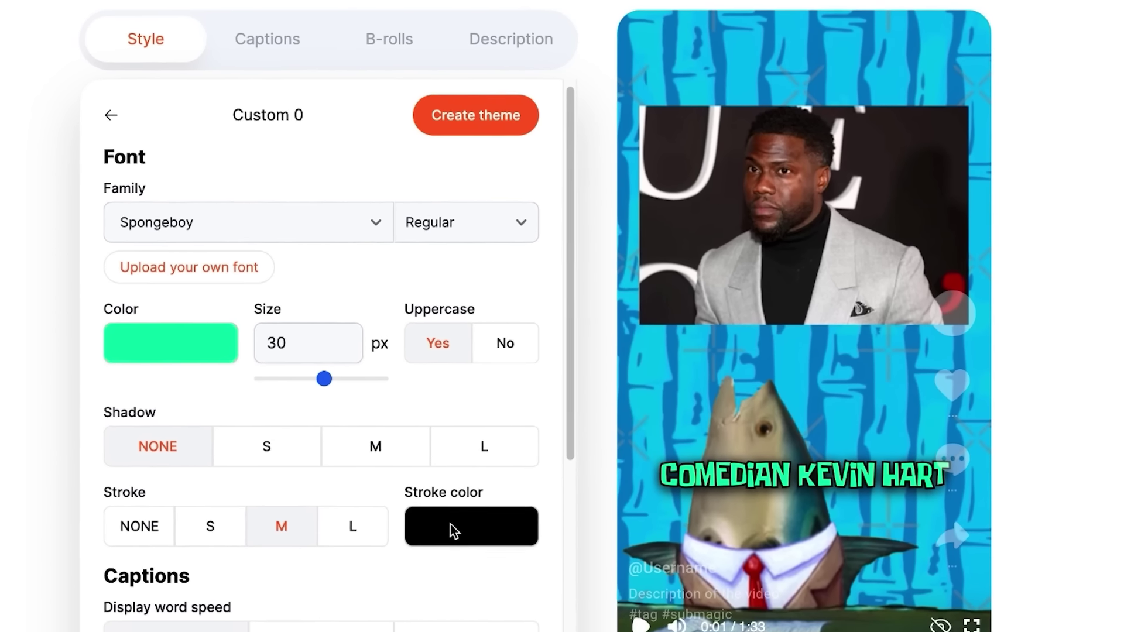
pyautogui.click(448, 552)
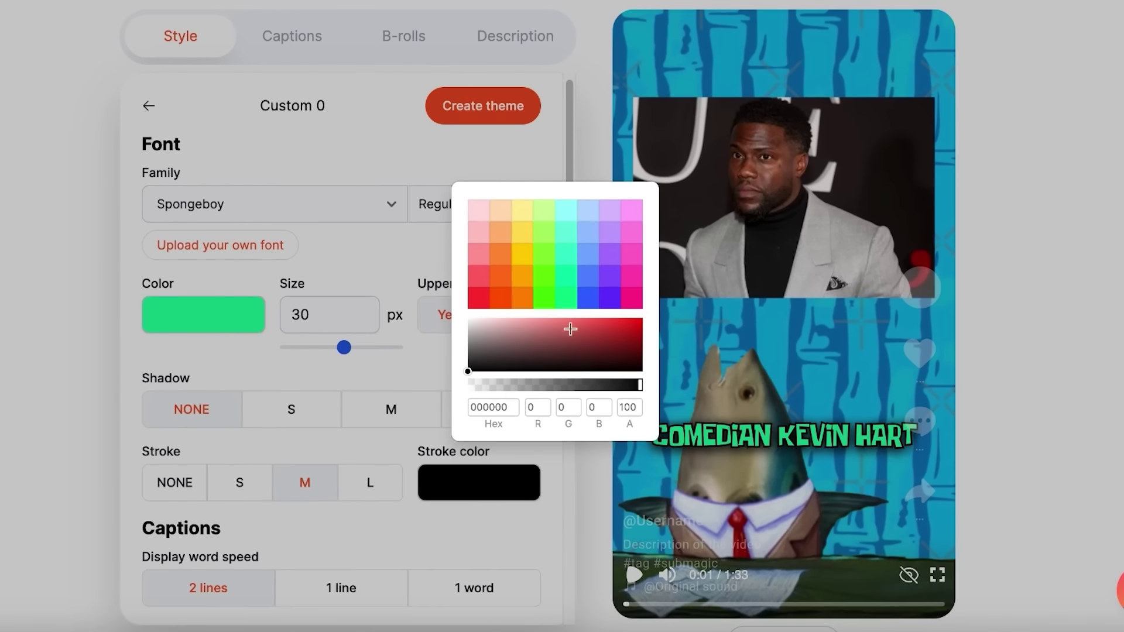
pyautogui.moveTo(571, 325)
pyautogui.mouseDown()
pyautogui.moveTo(567, 306)
pyautogui.moveTo(617, 347)
pyautogui.moveTo(647, 324)
pyautogui.moveTo(662, 363)
pyautogui.mouseUp()
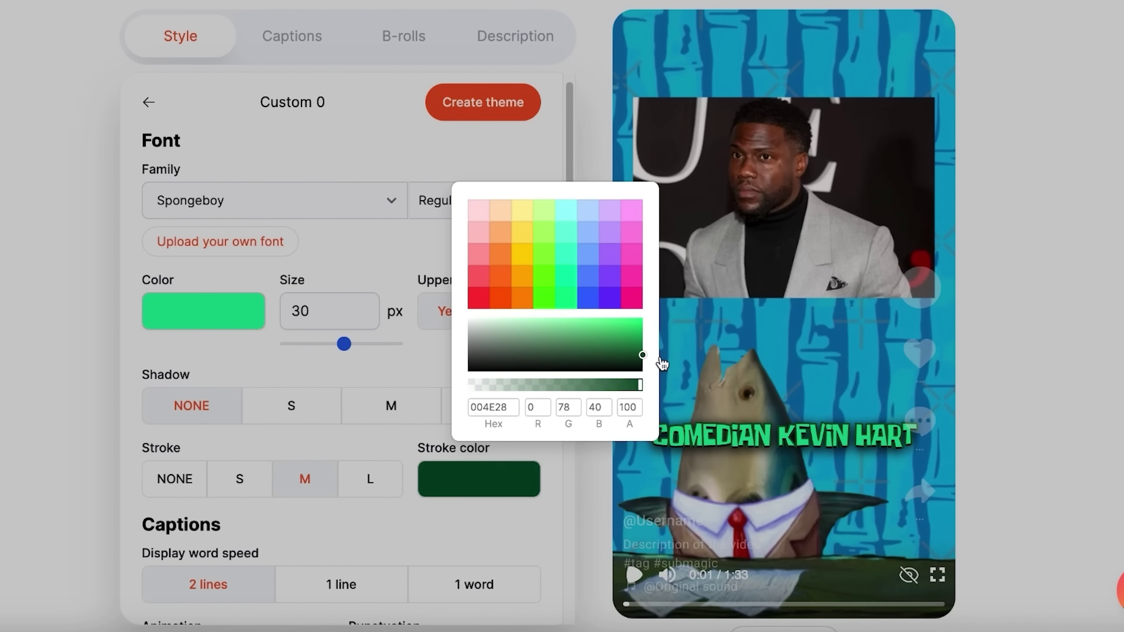
pyautogui.click(435, 381)
# Step: Show the captions one word at a time and preview the result
pyautogui.scroll(-3, 332, 432)
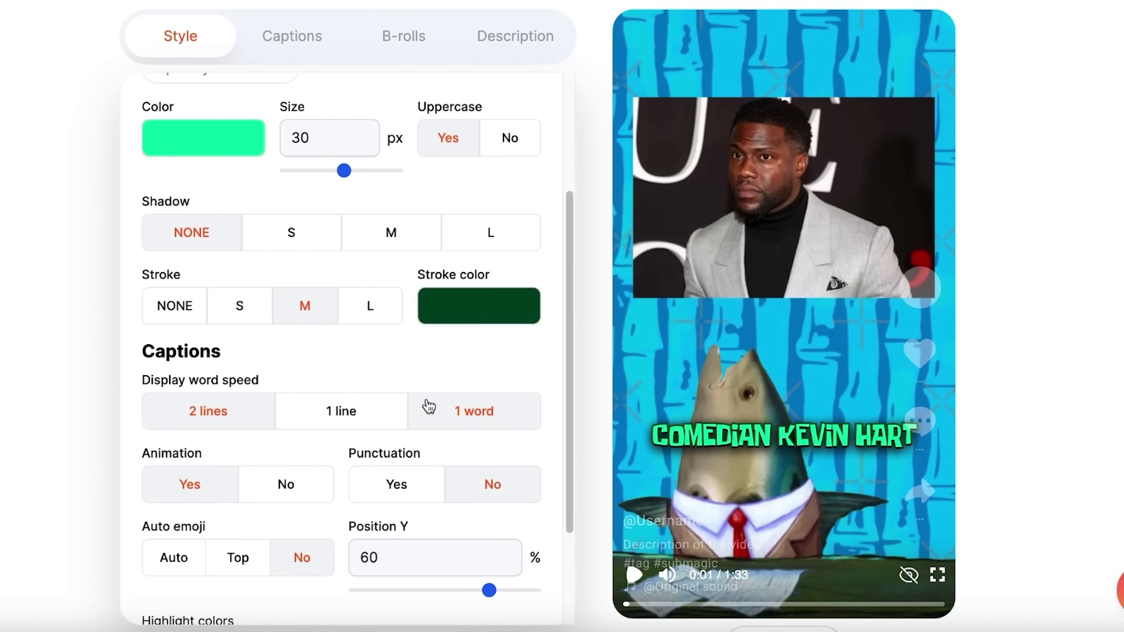
pyautogui.click(486, 416)
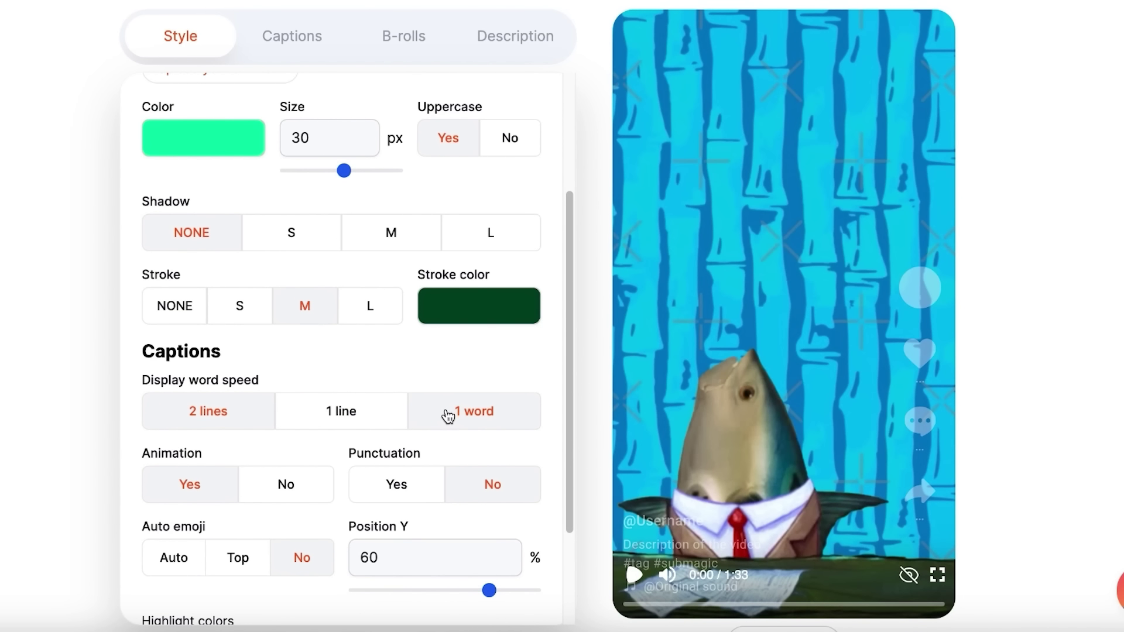
pyautogui.click(633, 580)
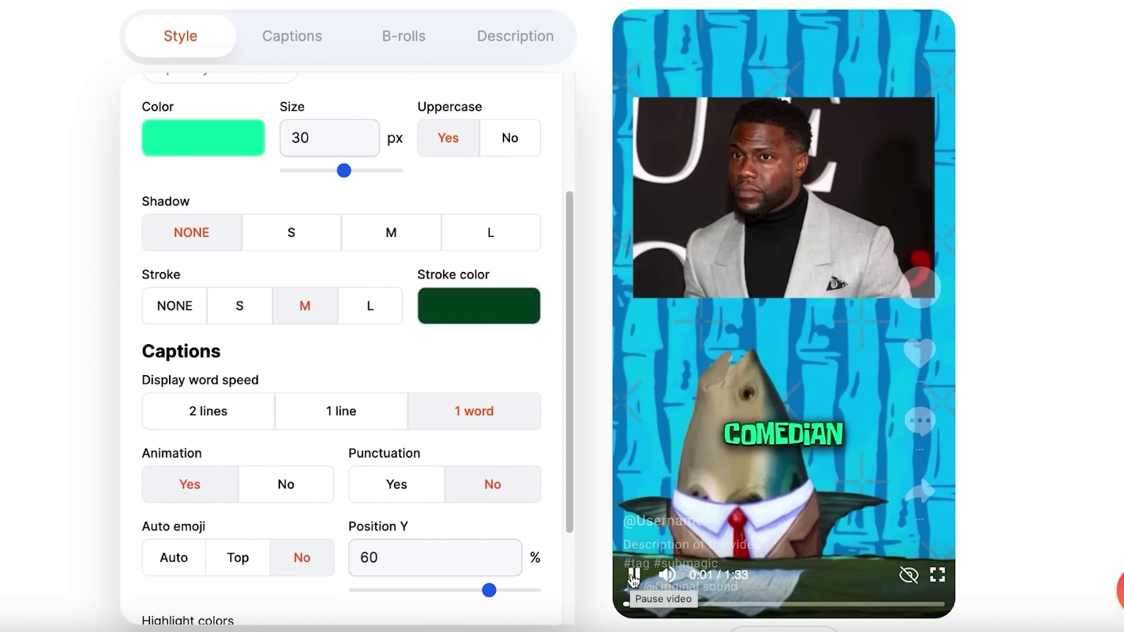
pyautogui.scroll(-1, 489, 557)
pyautogui.moveTo(489, 532); pyautogui.dragTo(446, 544)
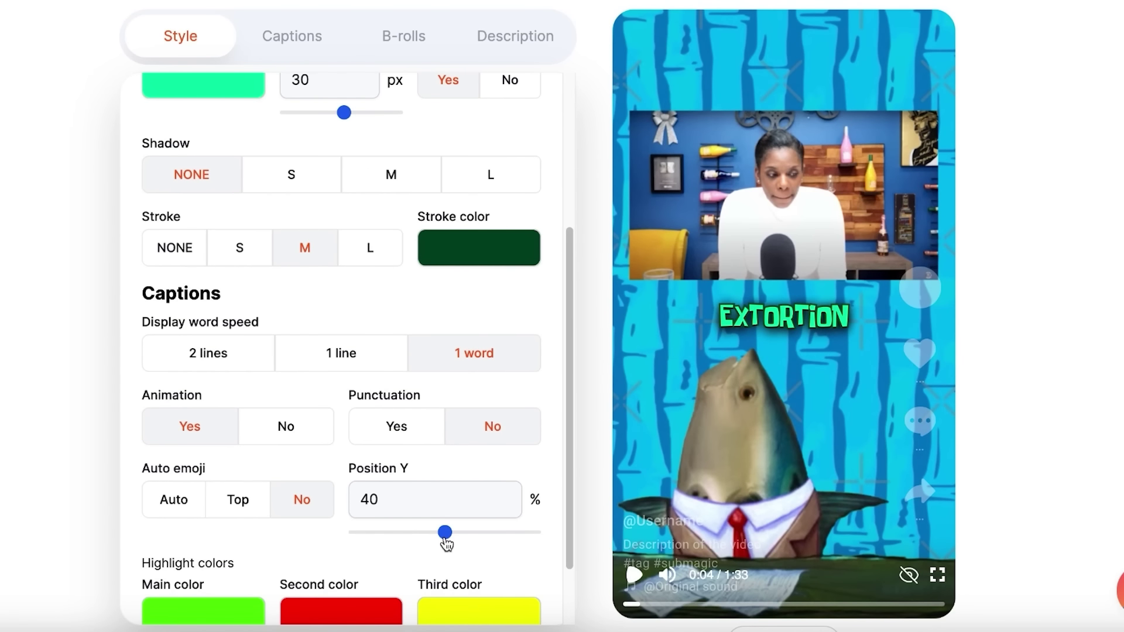
pyautogui.scroll(5, 446, 543)
# Step: Name the theme 'SPONGEBOB CAPTIONS' and create it
pyautogui.click(302, 112)
pyautogui.write('SPONGEBOB')
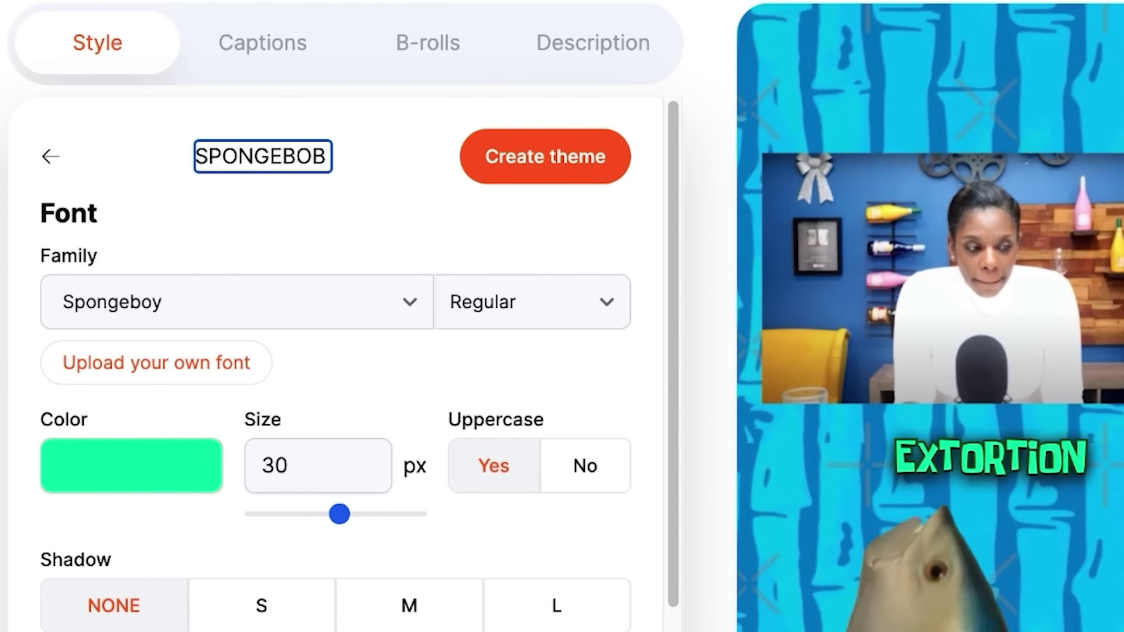
pyautogui.write(' CAPTIONS')
pyautogui.click(519, 175)
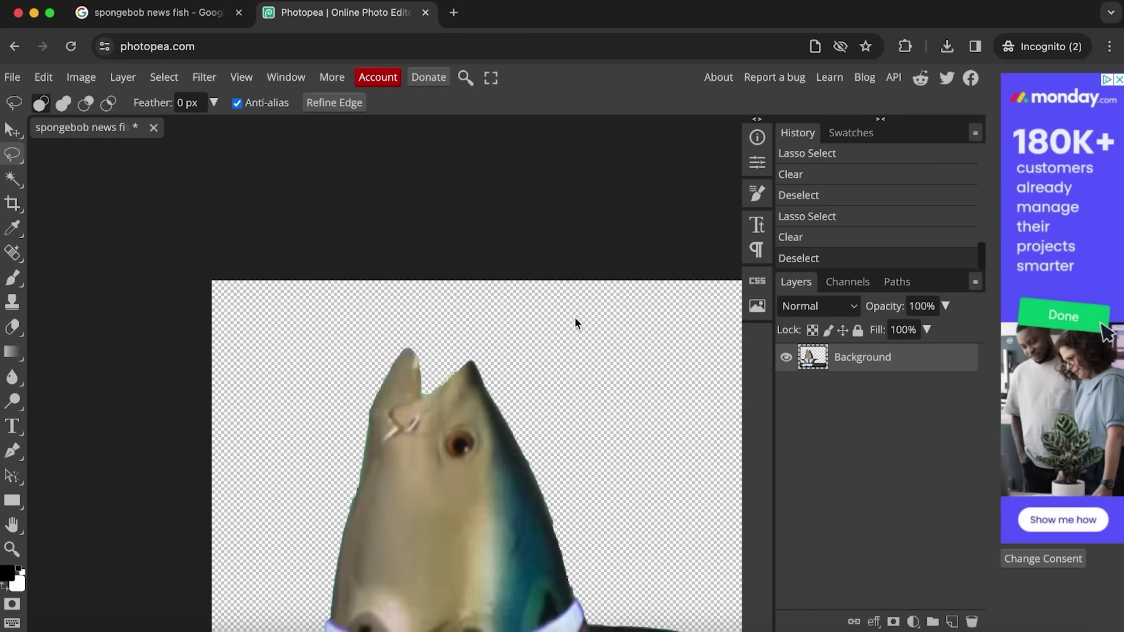
pyautogui.hscroll(3, 609, 359)
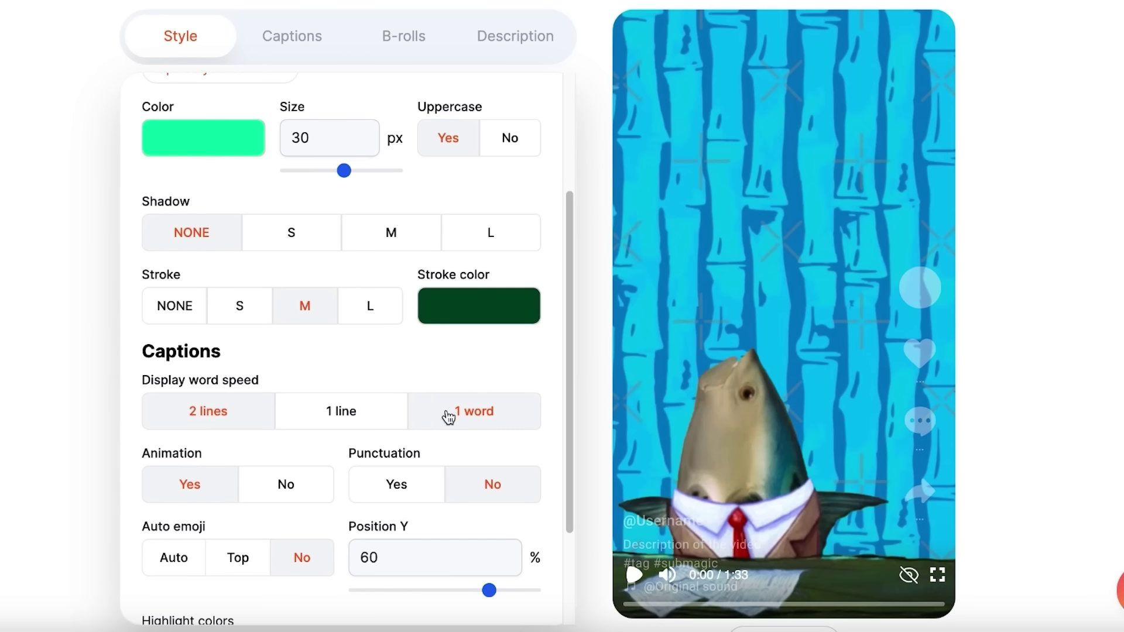
pyautogui.click(451, 419)
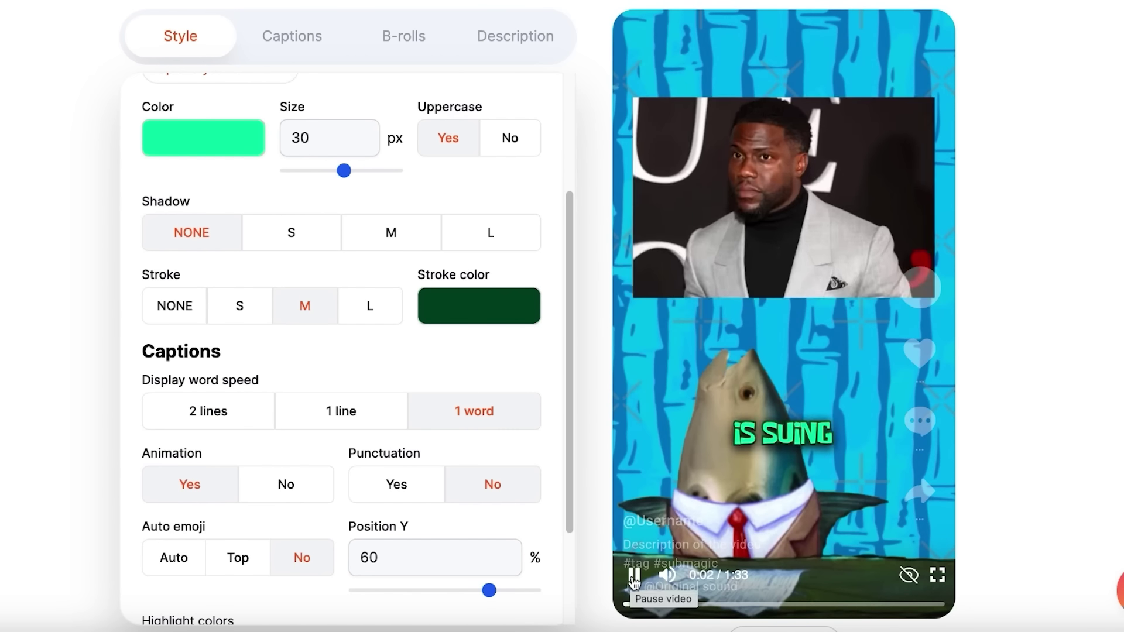
pyautogui.scroll(-1, 376, 477)
pyautogui.moveTo(489, 534); pyautogui.dragTo(447, 544)
pyautogui.scroll(4, 421, 498)
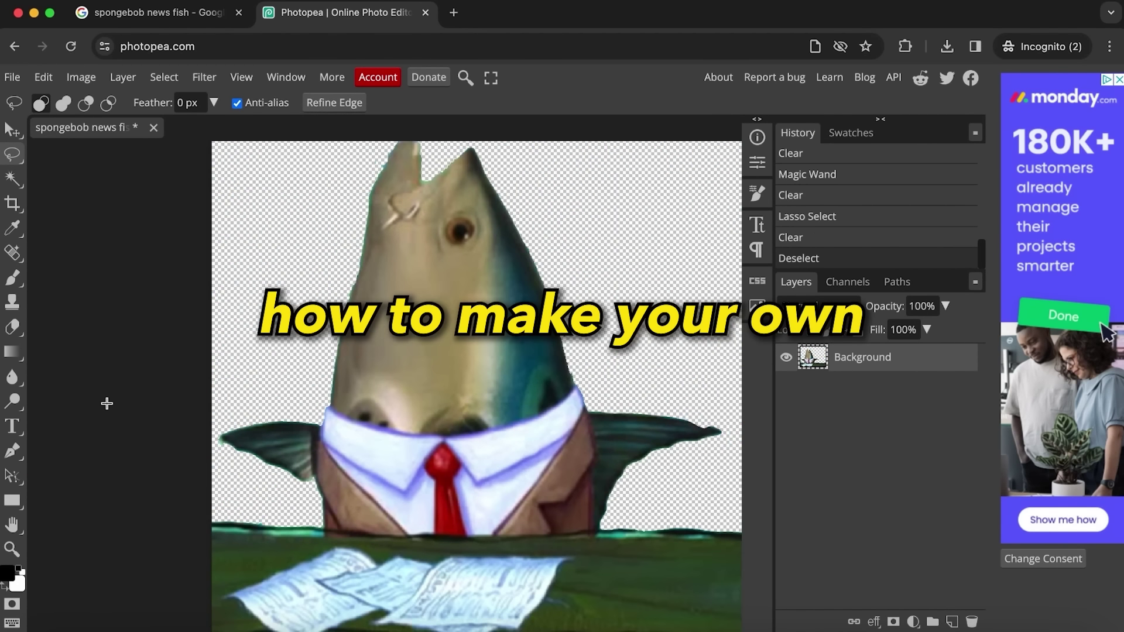
pyautogui.scroll(5, 417, 276)
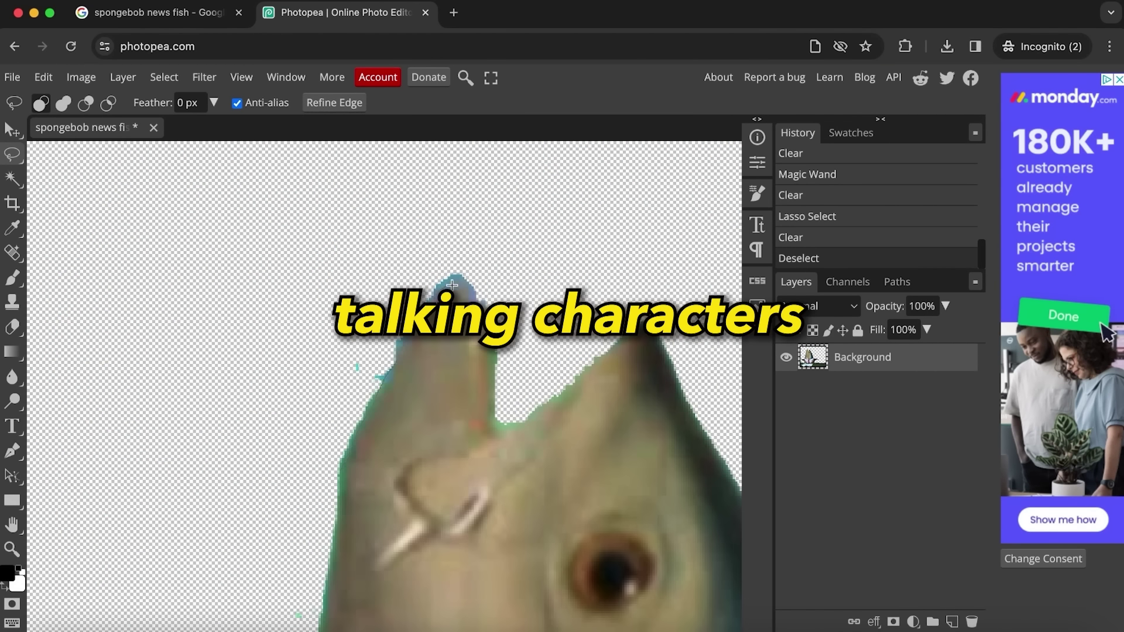